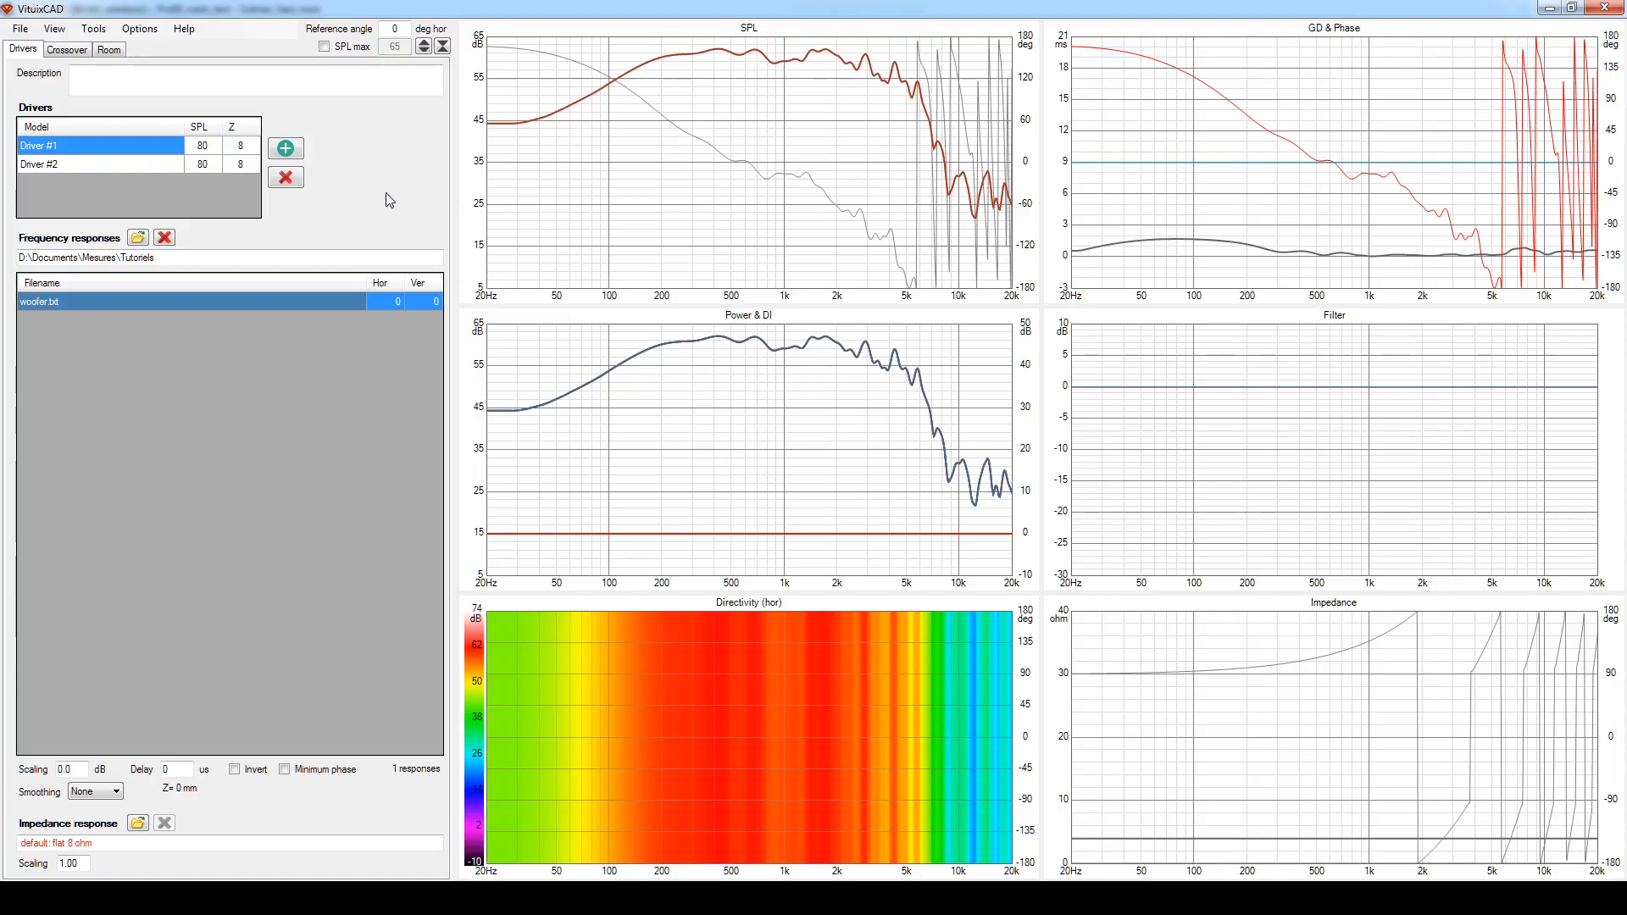
Check the frequency response files assigned to Driver #1 and Driver #2.
click(56, 161)
click(58, 147)
click(53, 165)
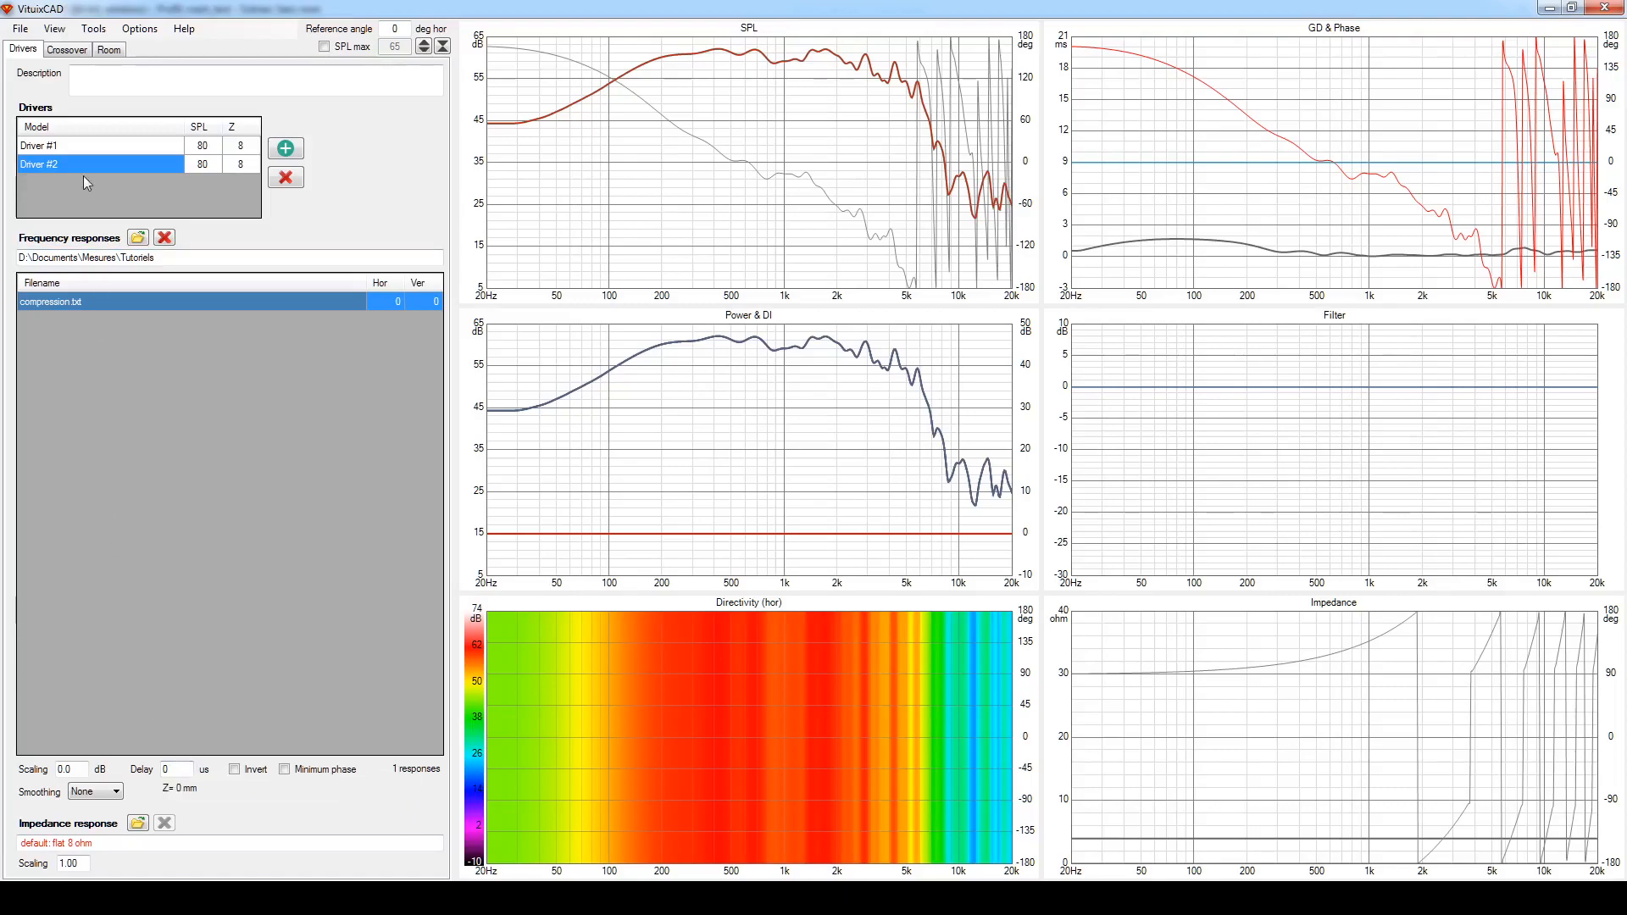
click(56, 147)
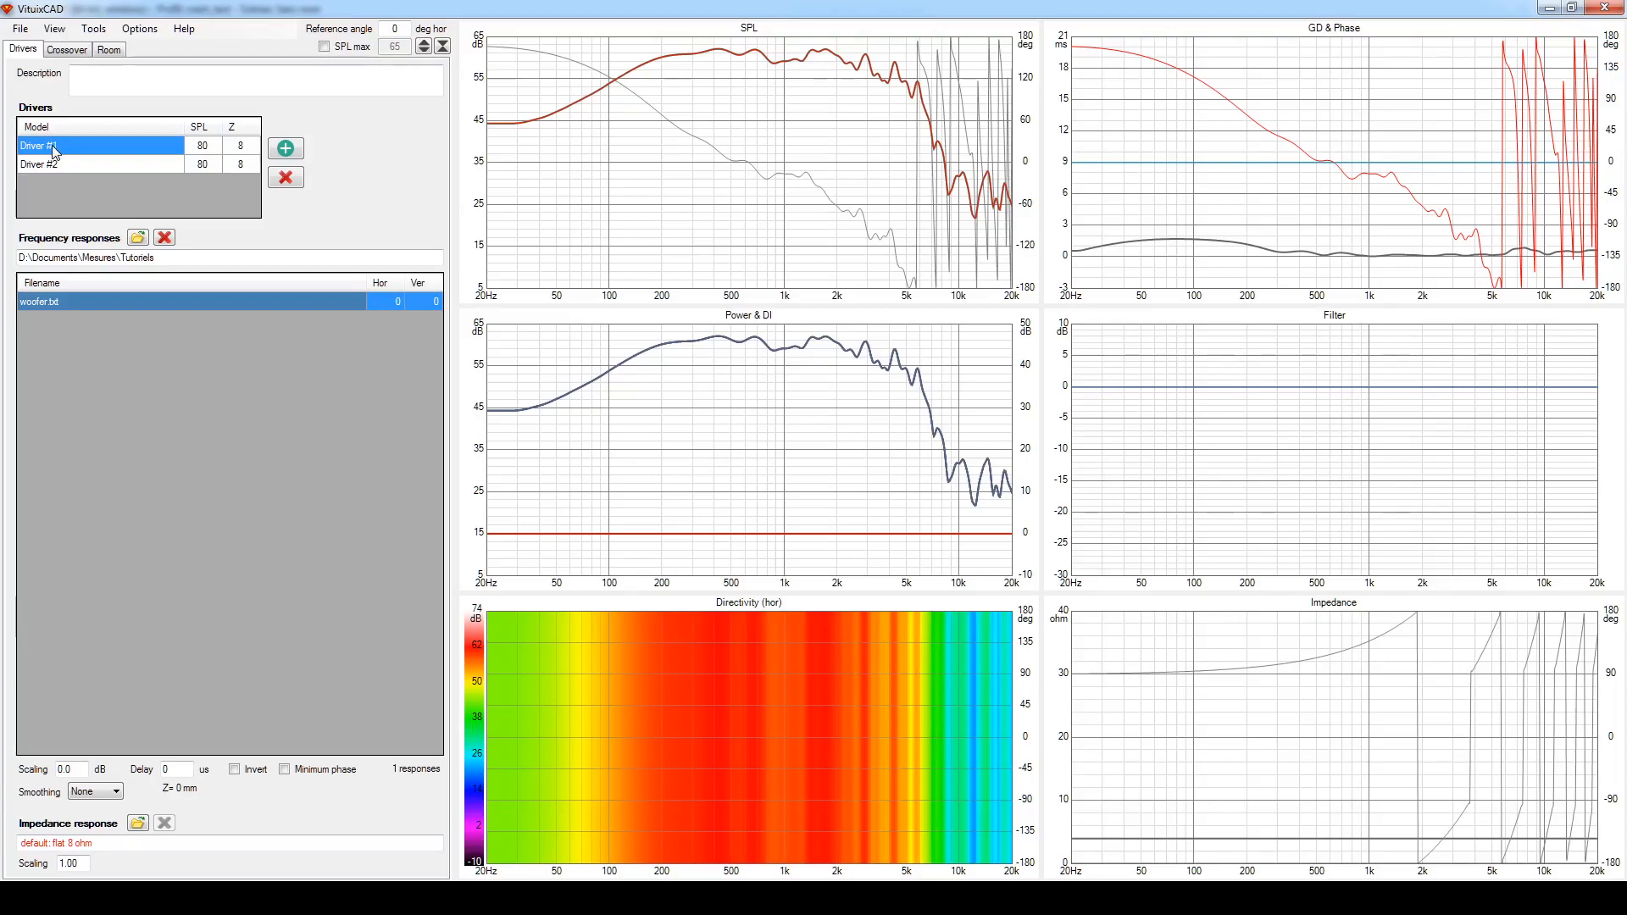
Display the crossover schematic with an enlarged SPL chart and open the Optimizer over it.
click(73, 50)
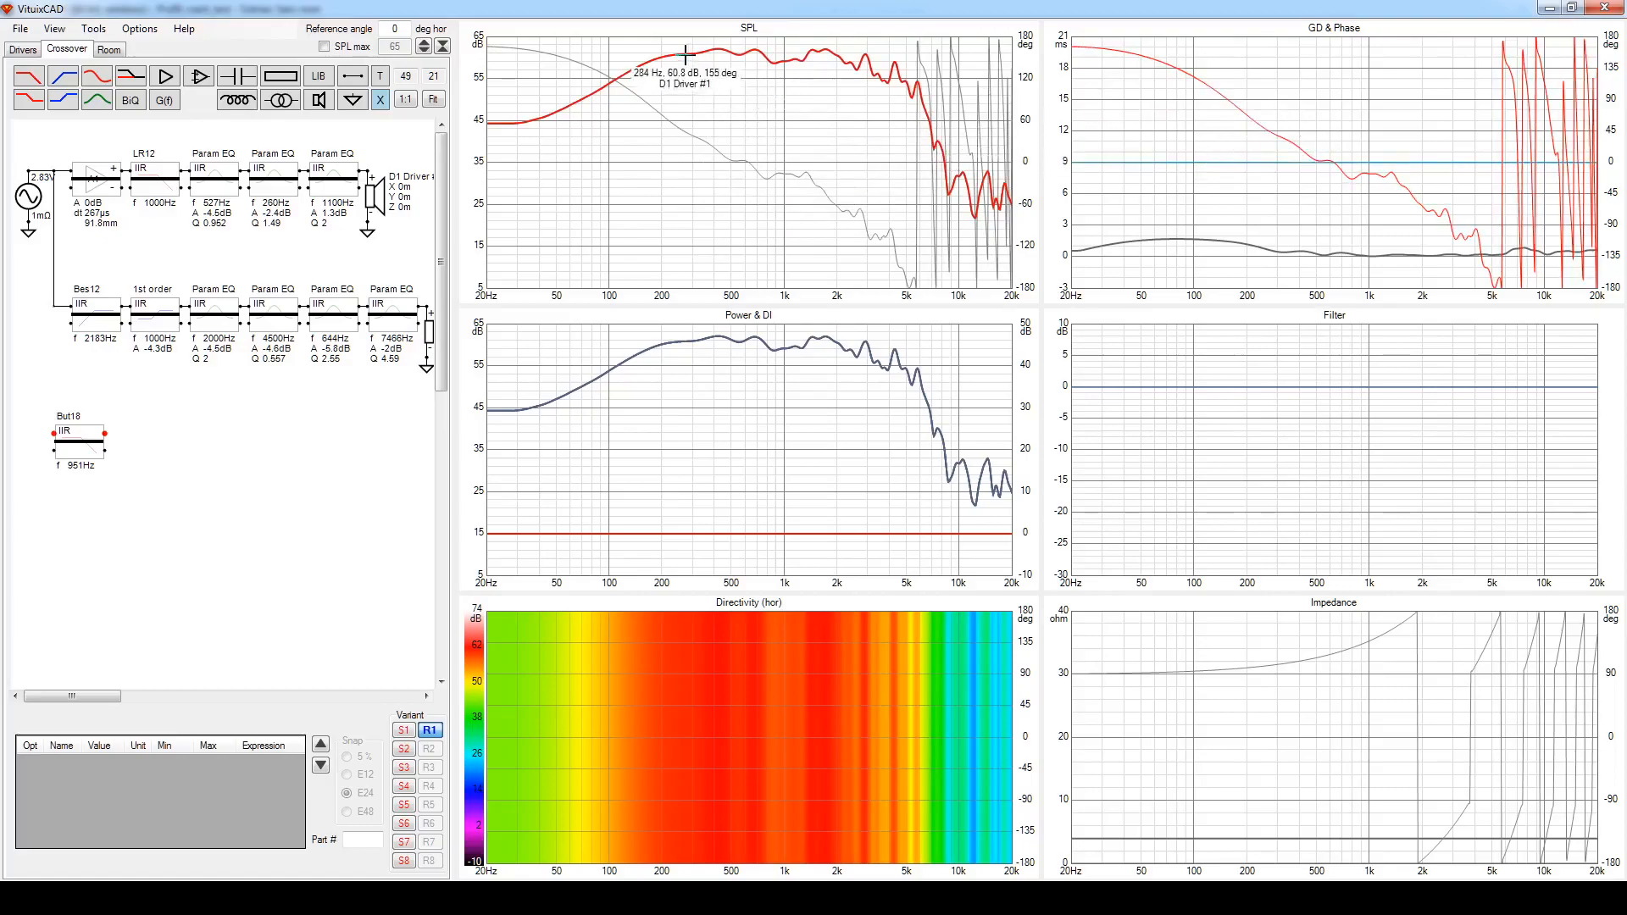
double_click(839, 137)
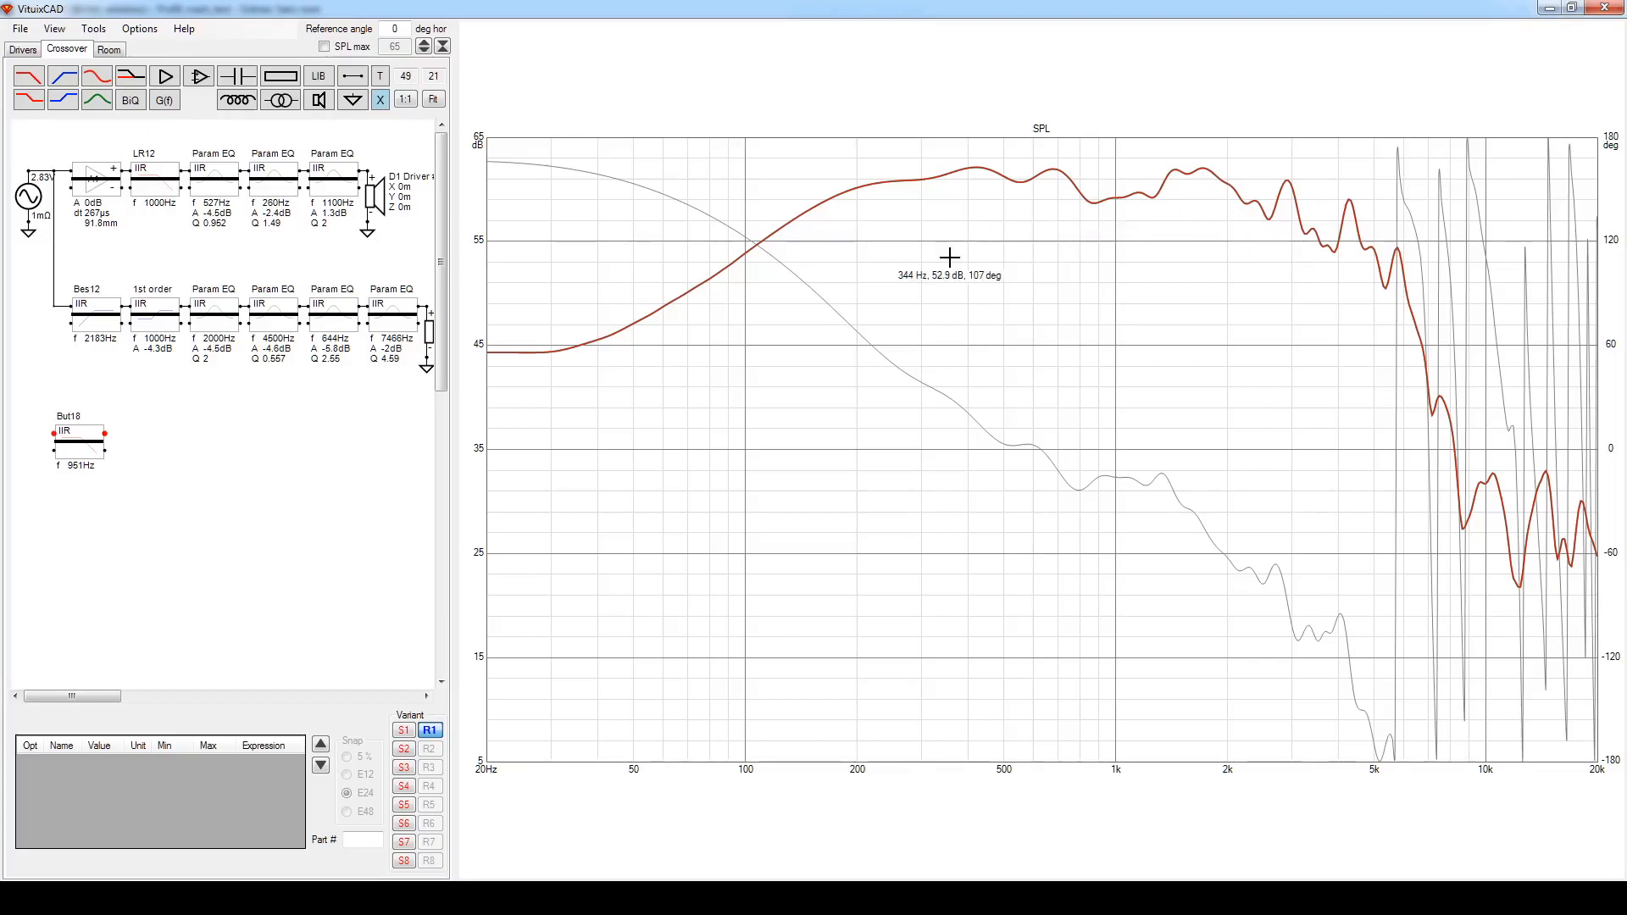
right_click(980, 305)
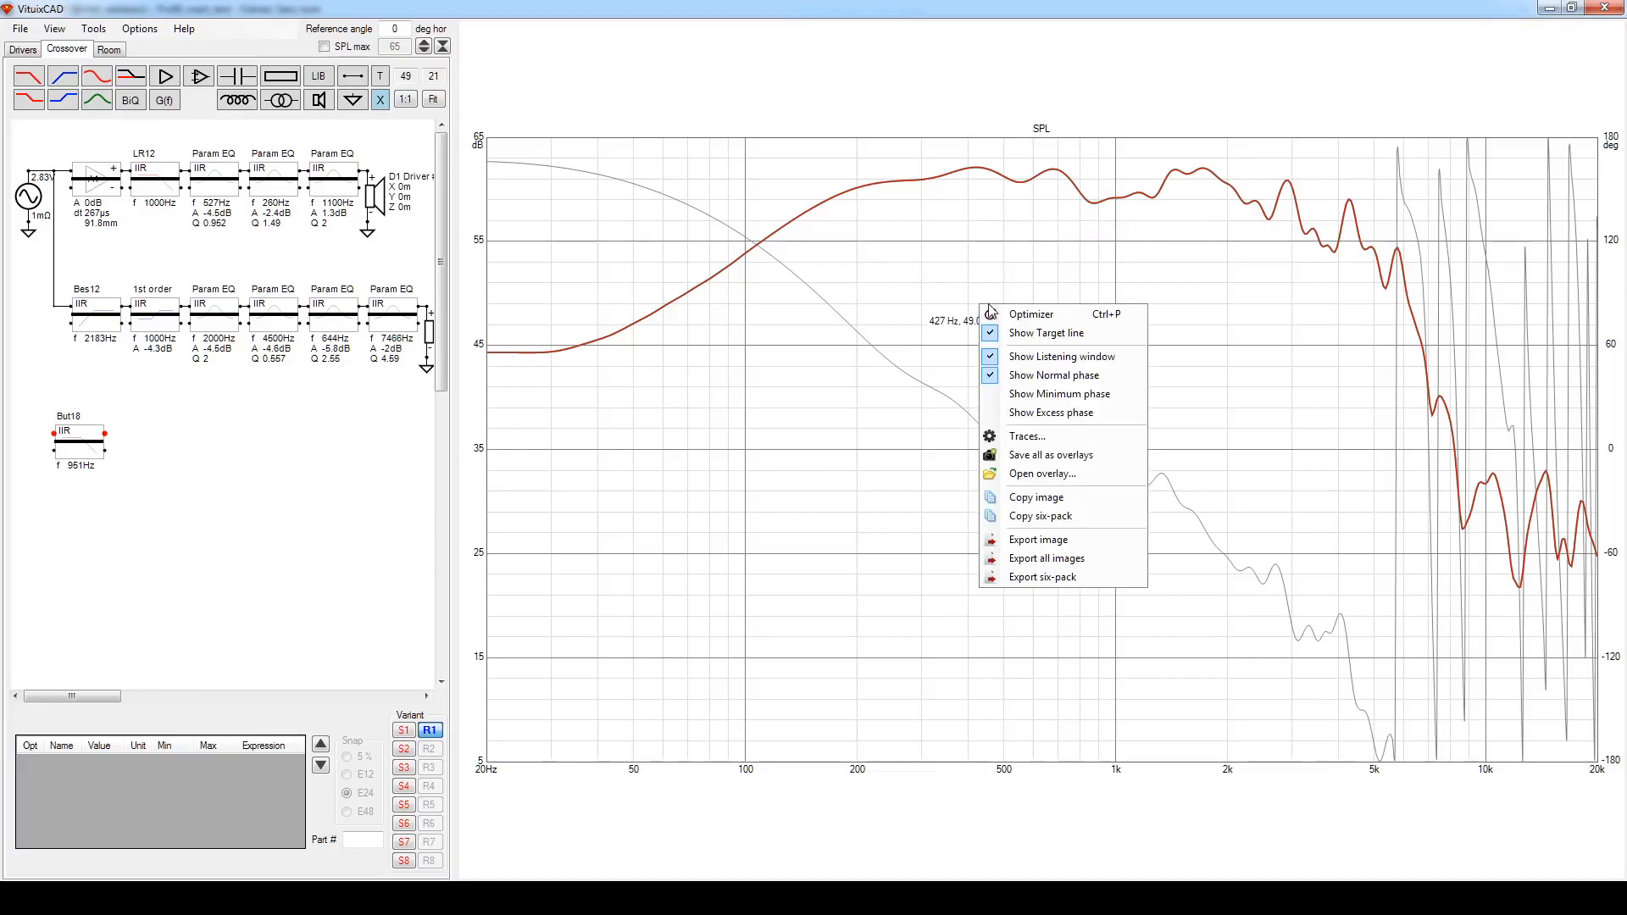
click(1034, 323)
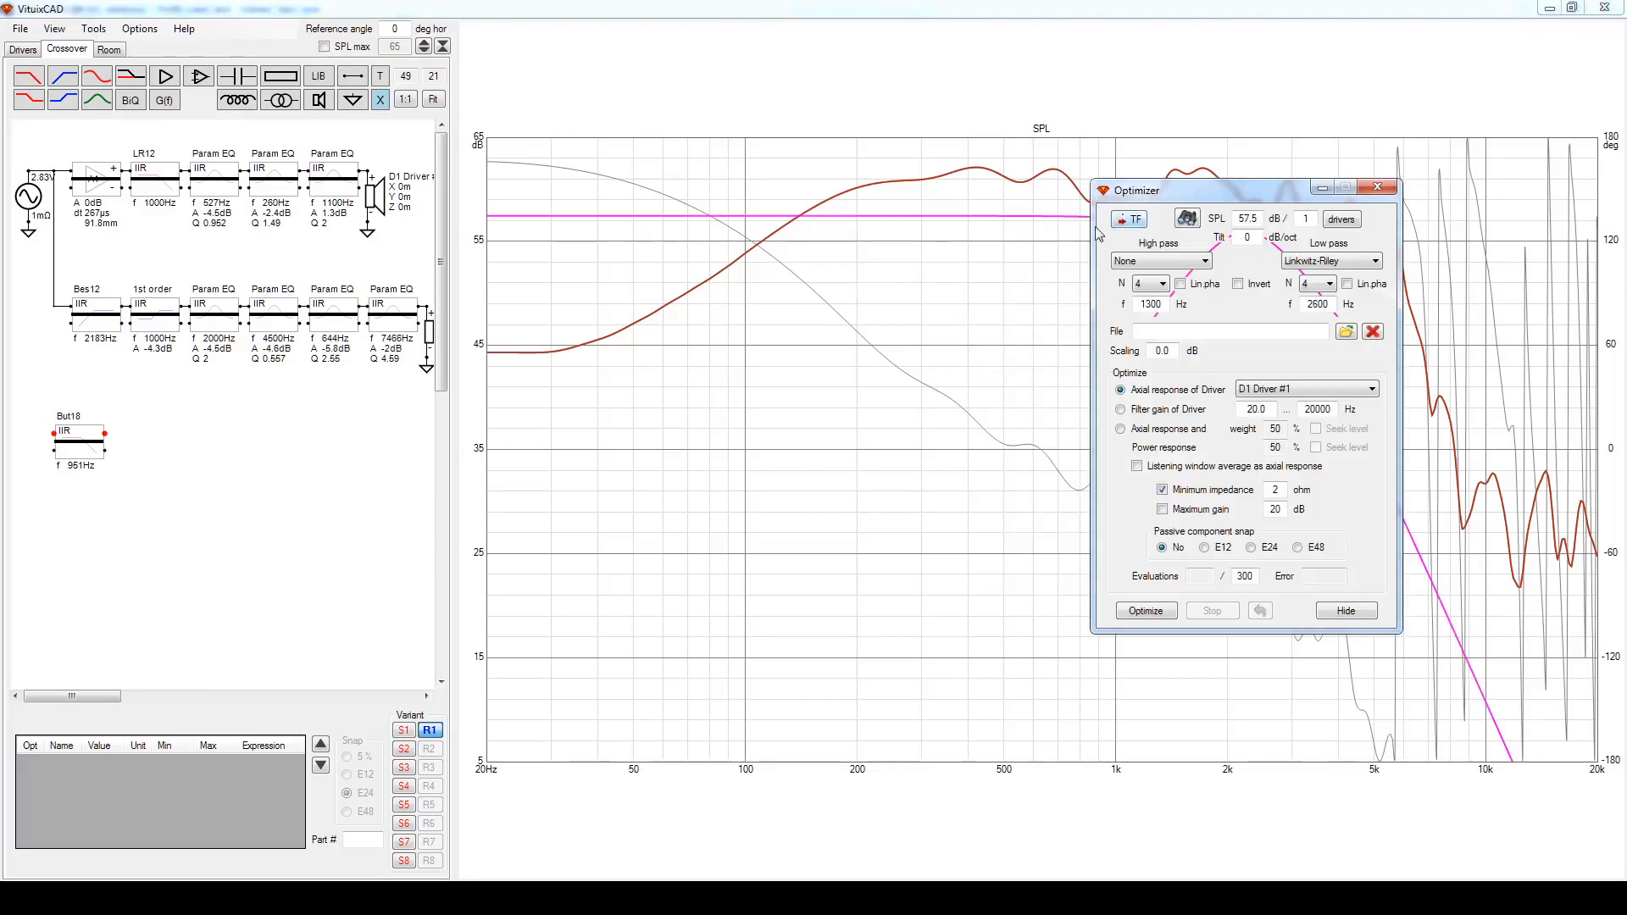
drag(1204, 197, 1026, 330)
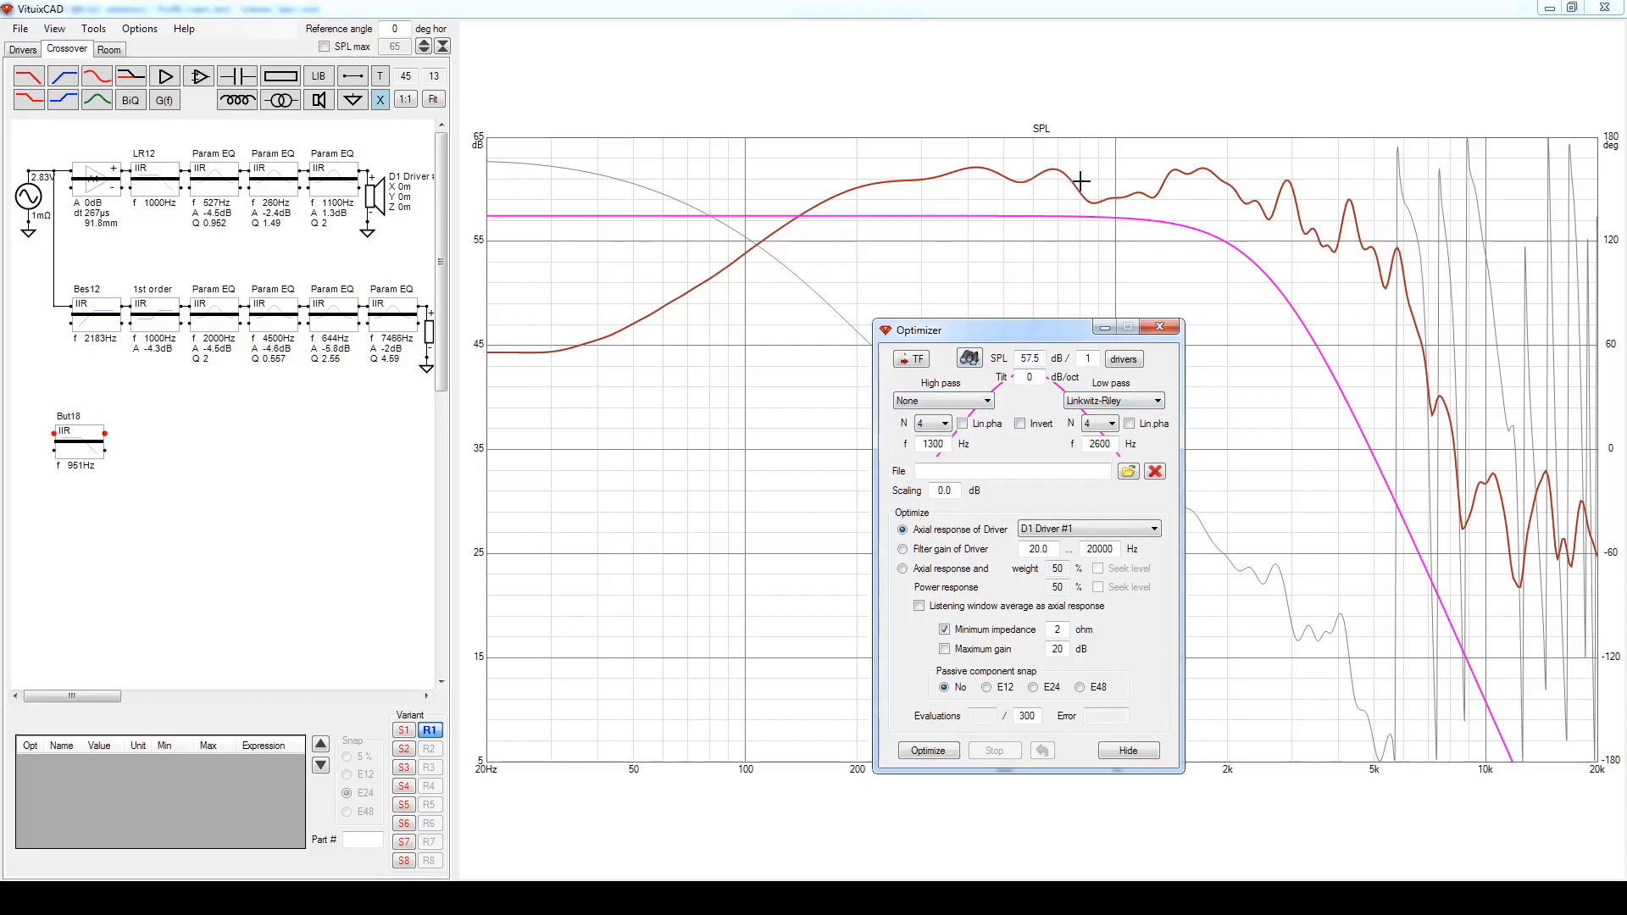
Minimize the Optimizer to inspect the driver target curve on the SPL chart, and restore it.
click(1104, 328)
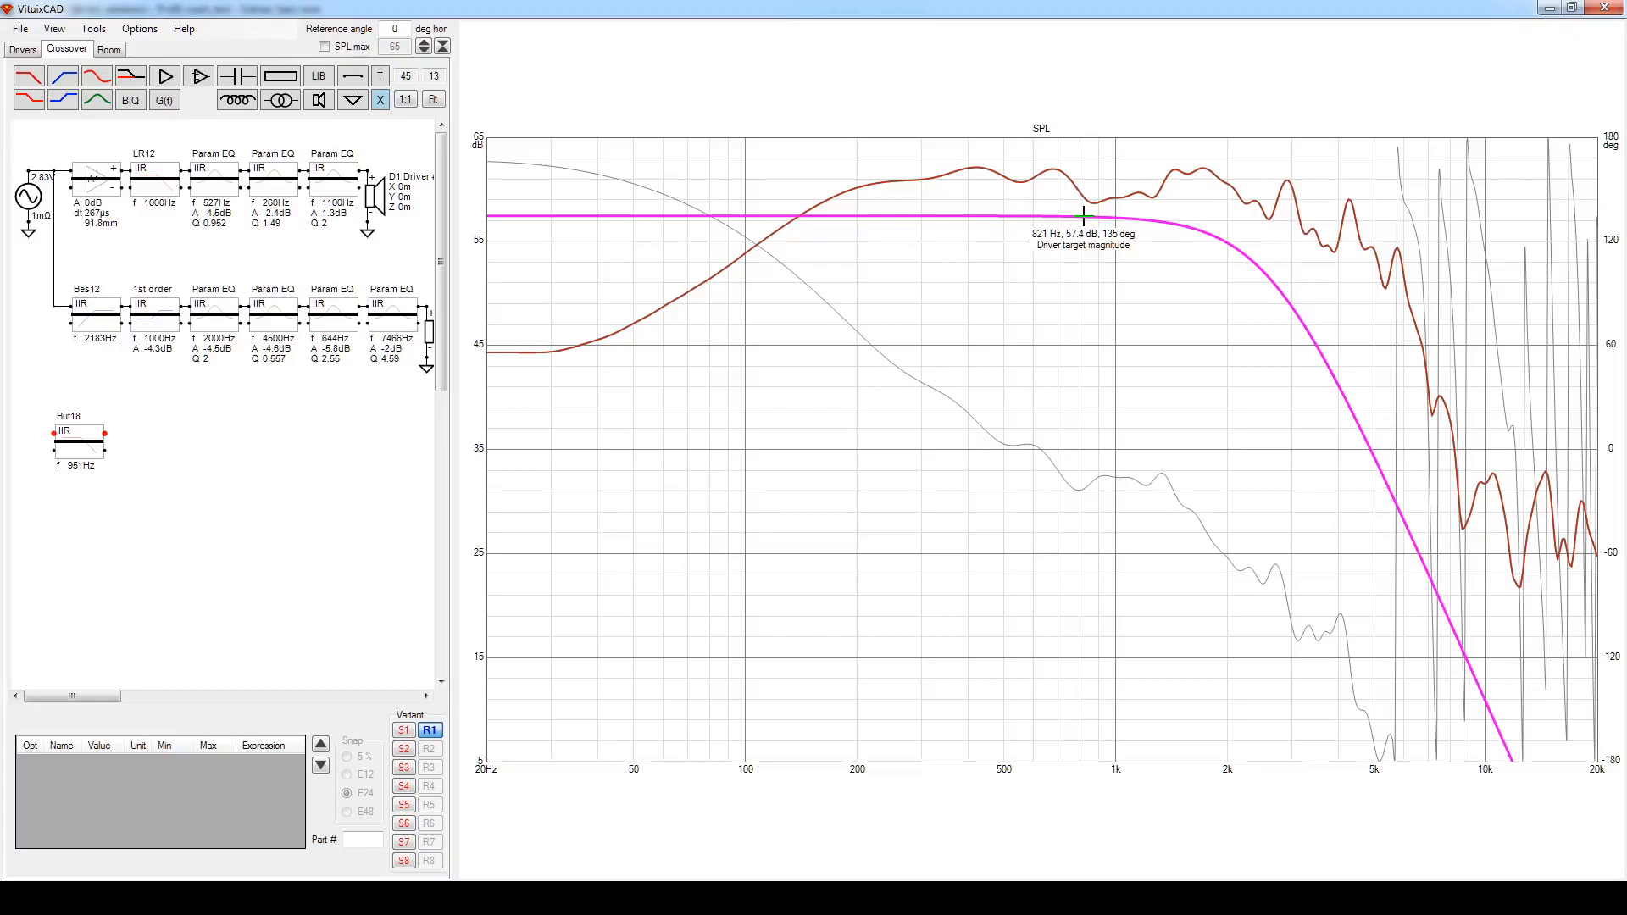
mouse_move(1344, 897)
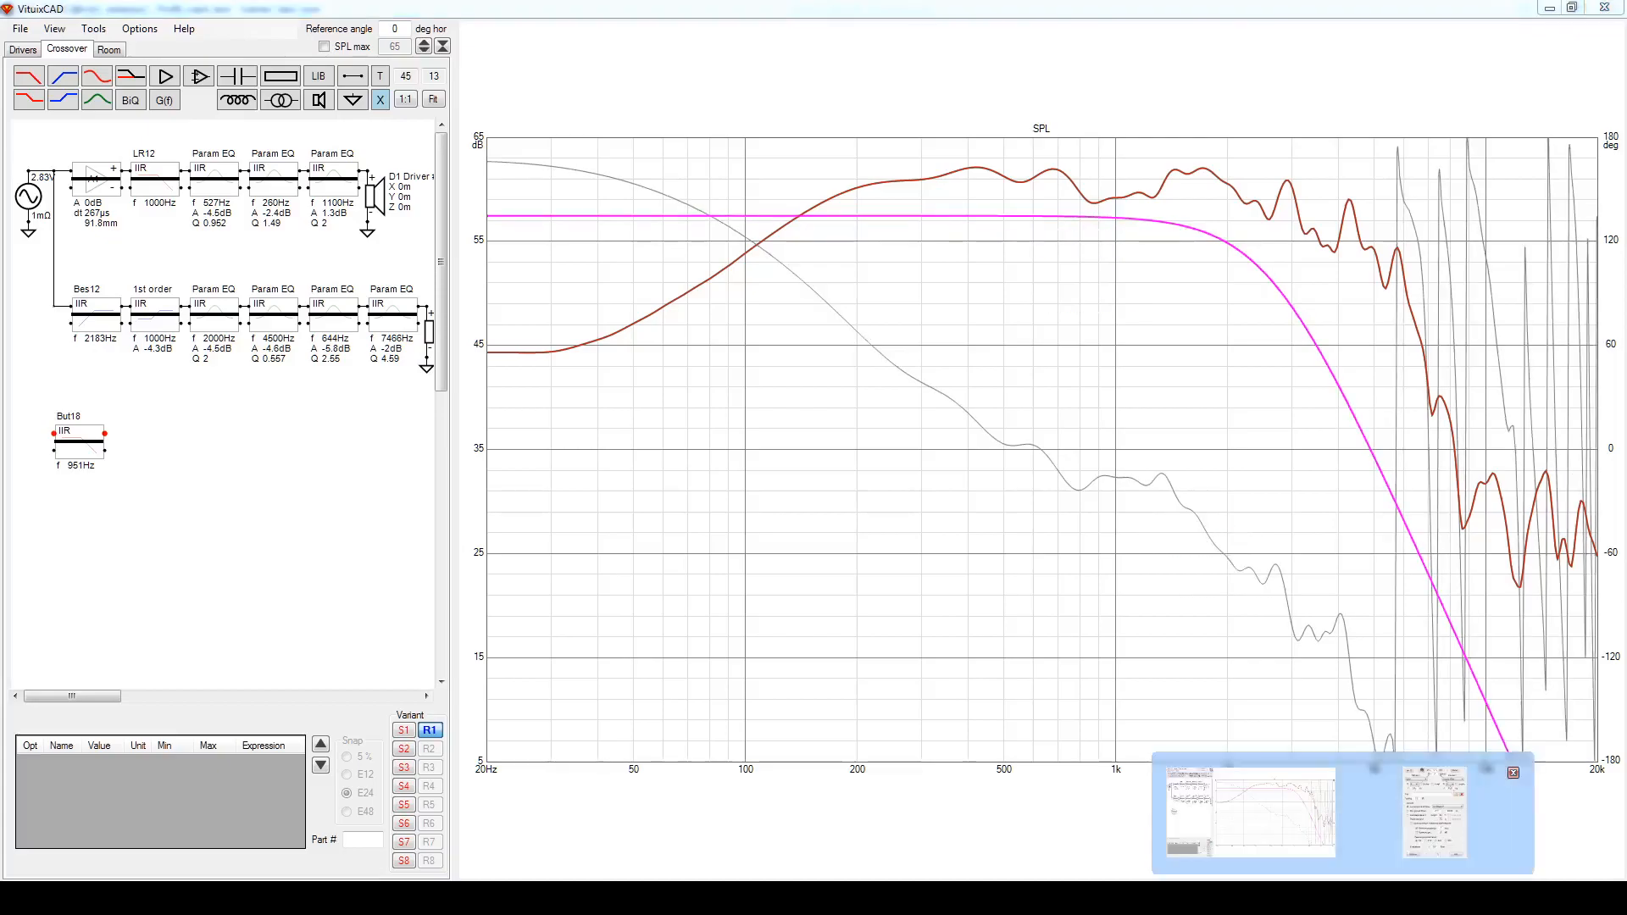
click(1434, 812)
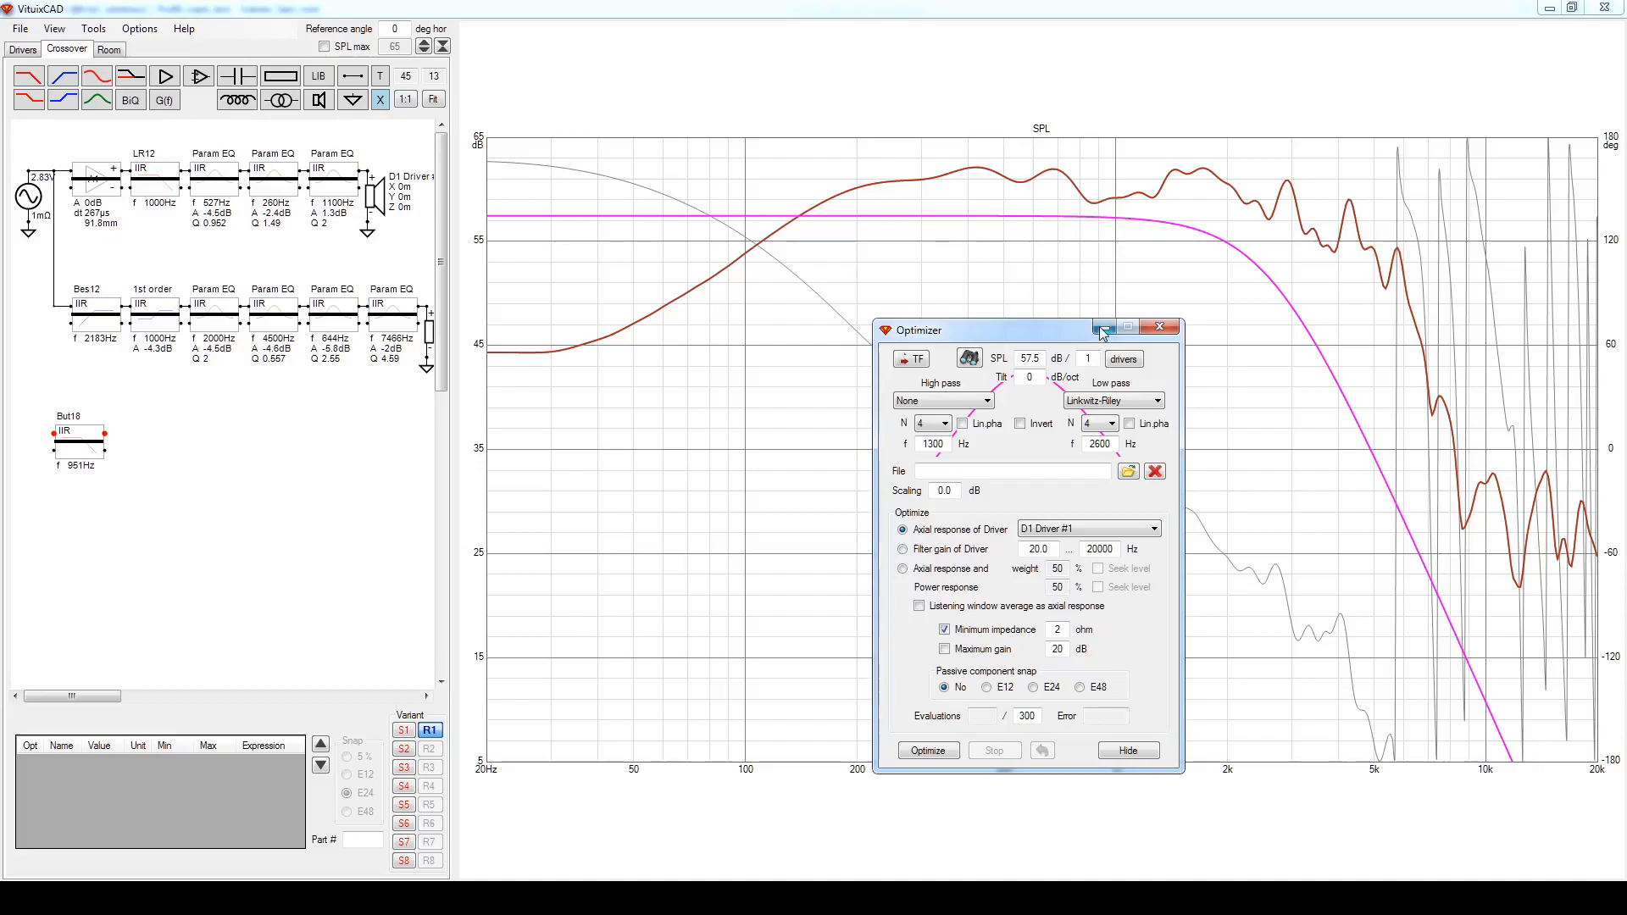
Set the target's low pass to Linkwitz-Riley at 1300 Hz in the Optimizer and minimize it.
click(1111, 410)
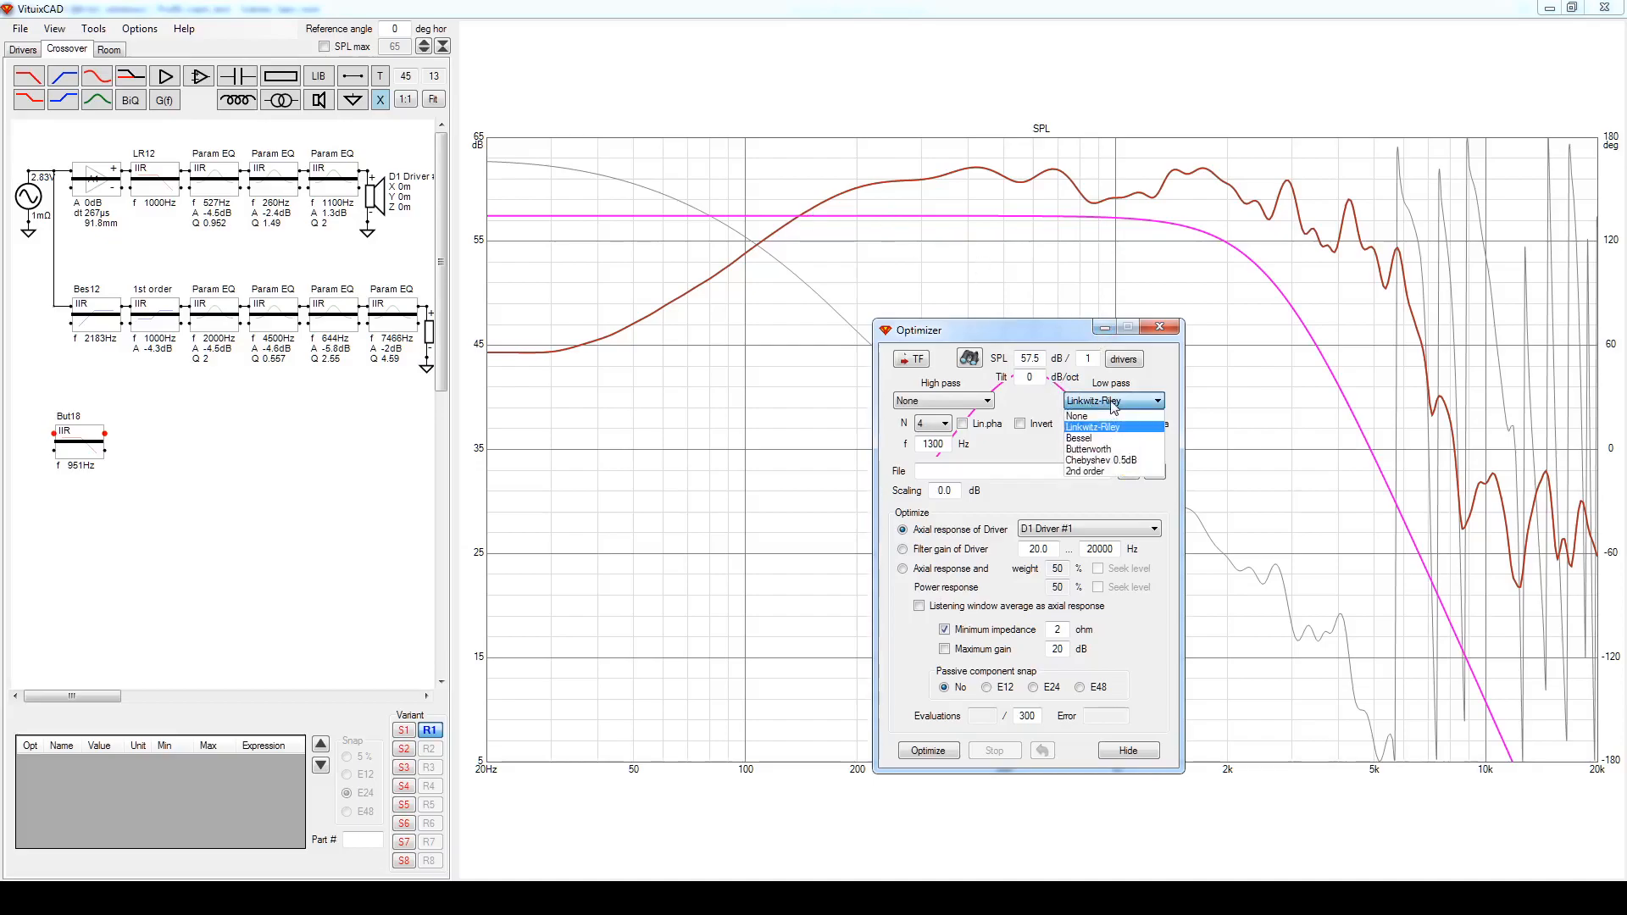
click(1111, 424)
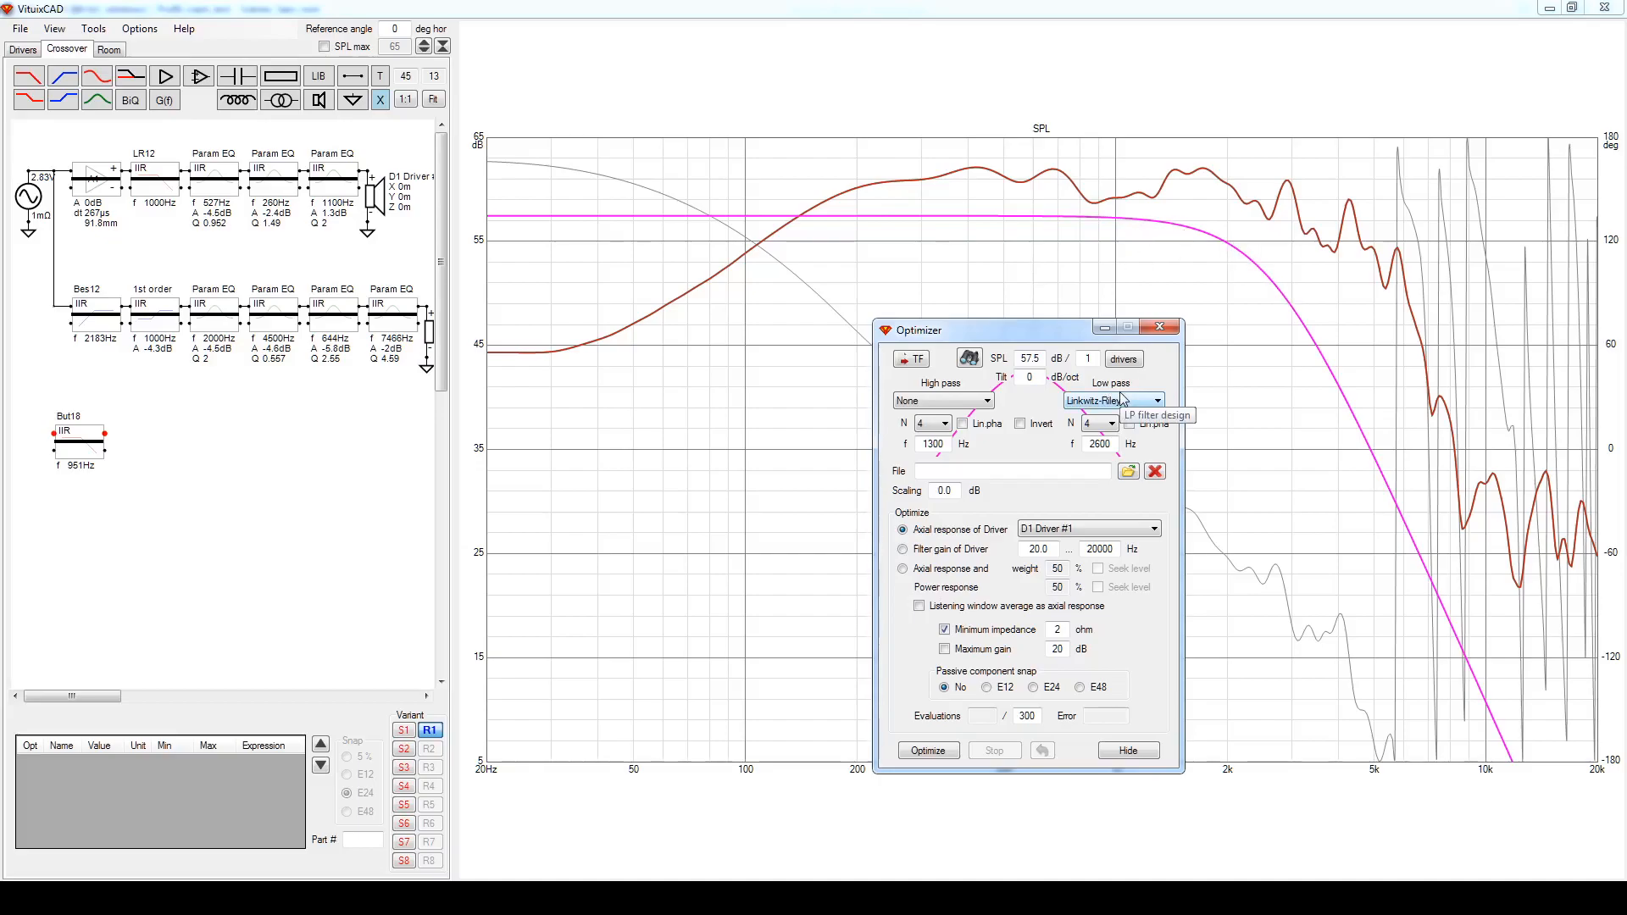
double_click(1108, 451)
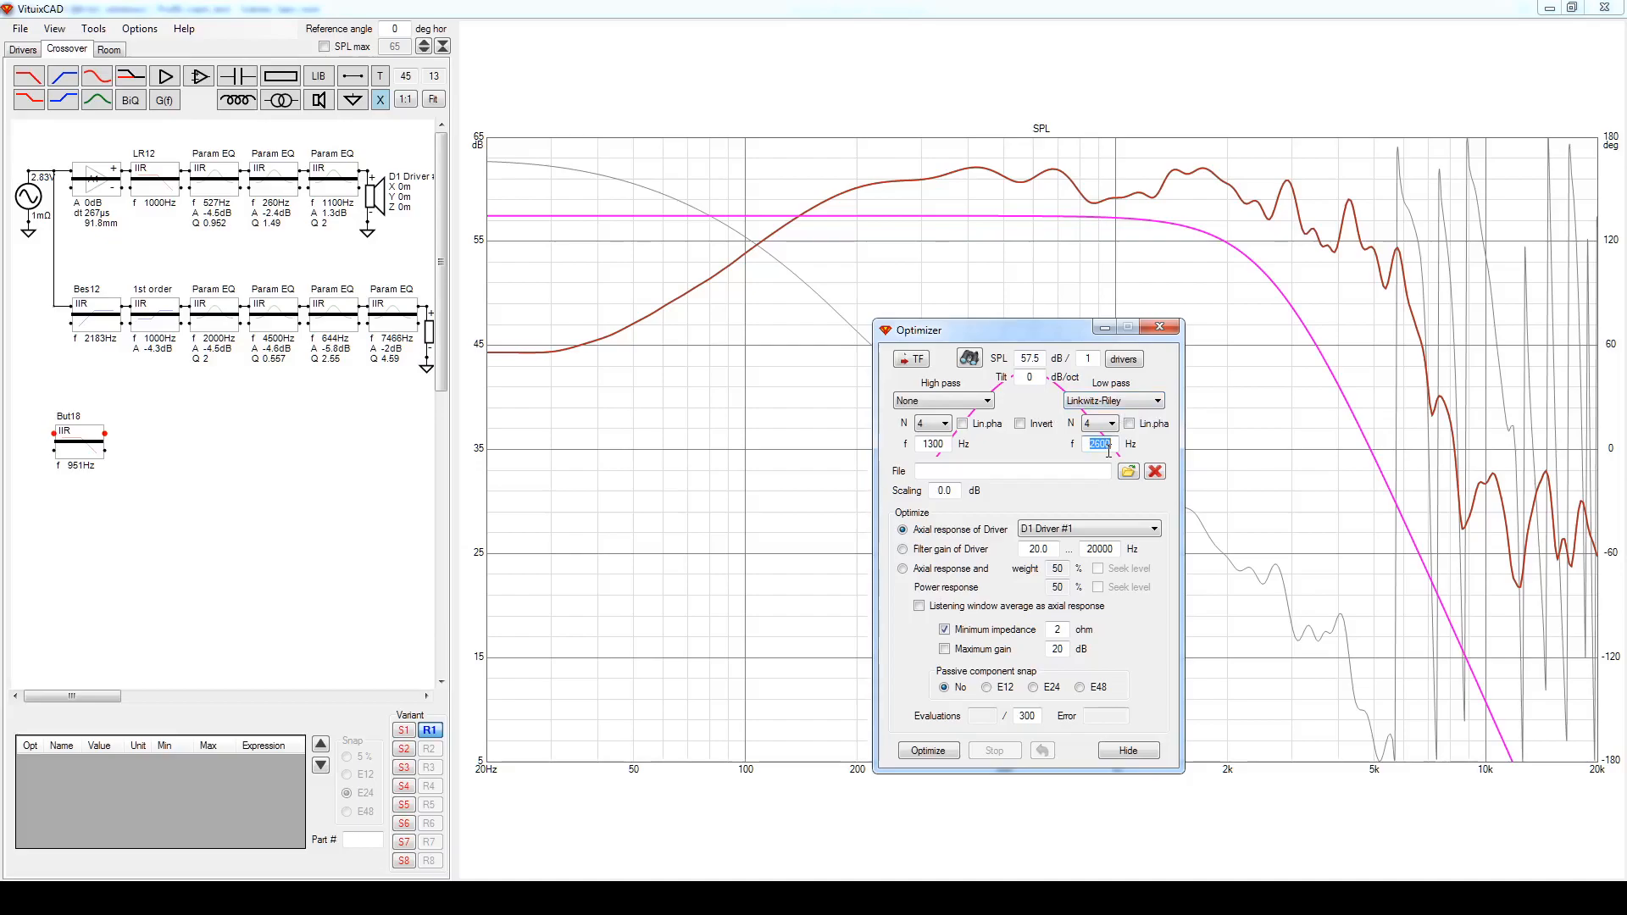
text(13)
key(Return)
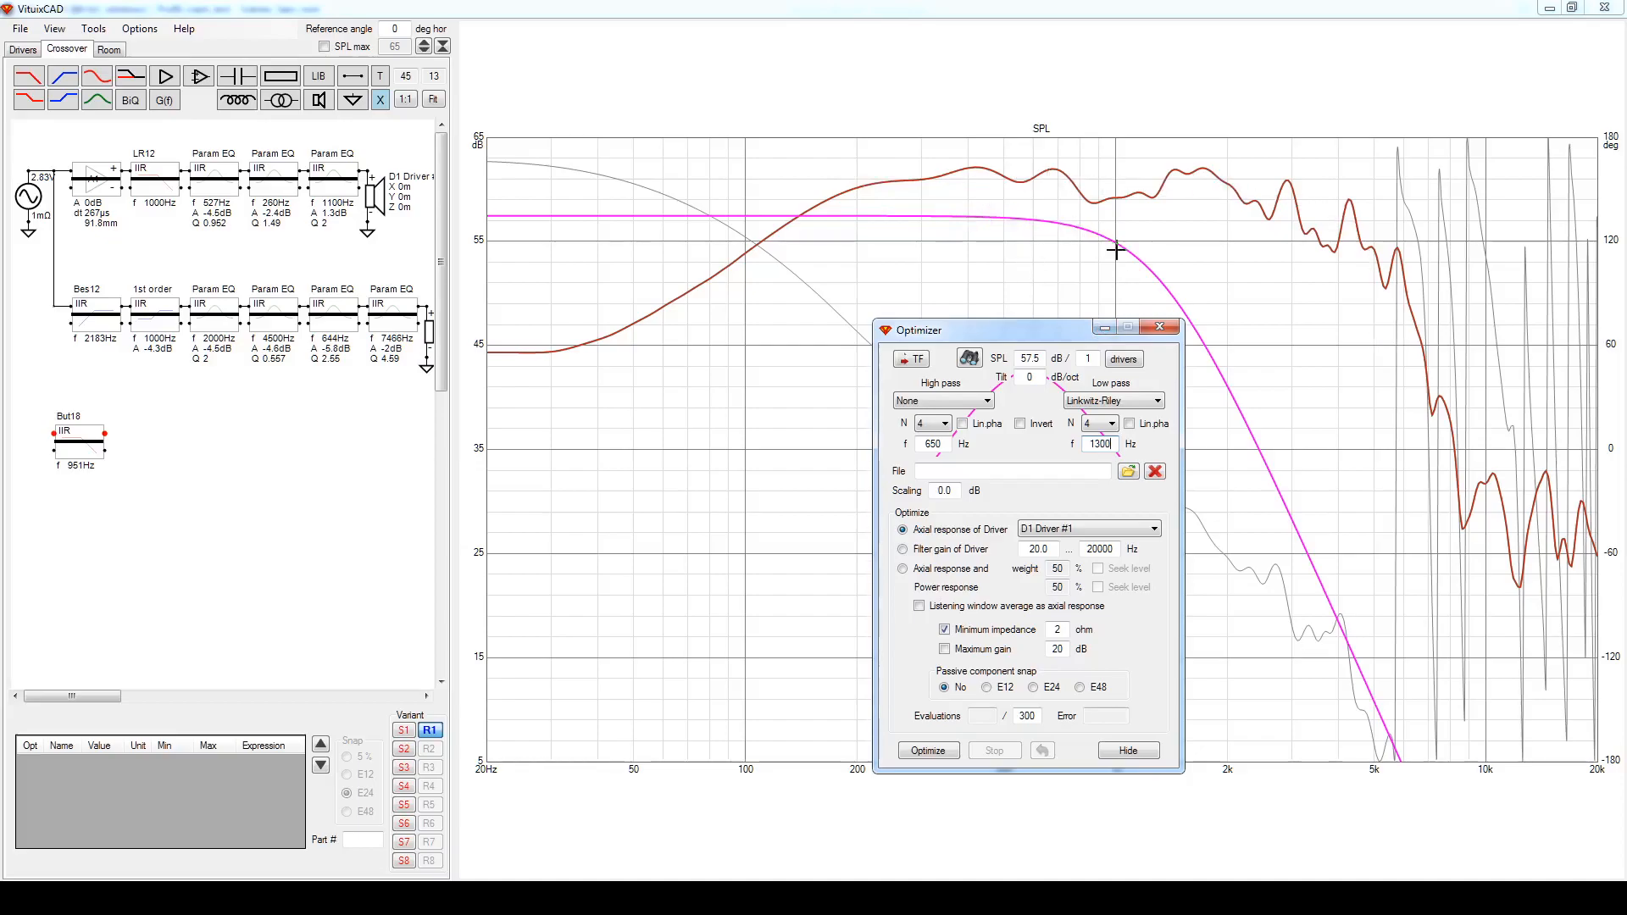
mouse_move(1059, 334)
mouse_down()
mouse_move(1023, 341)
mouse_move(1045, 348)
mouse_up()
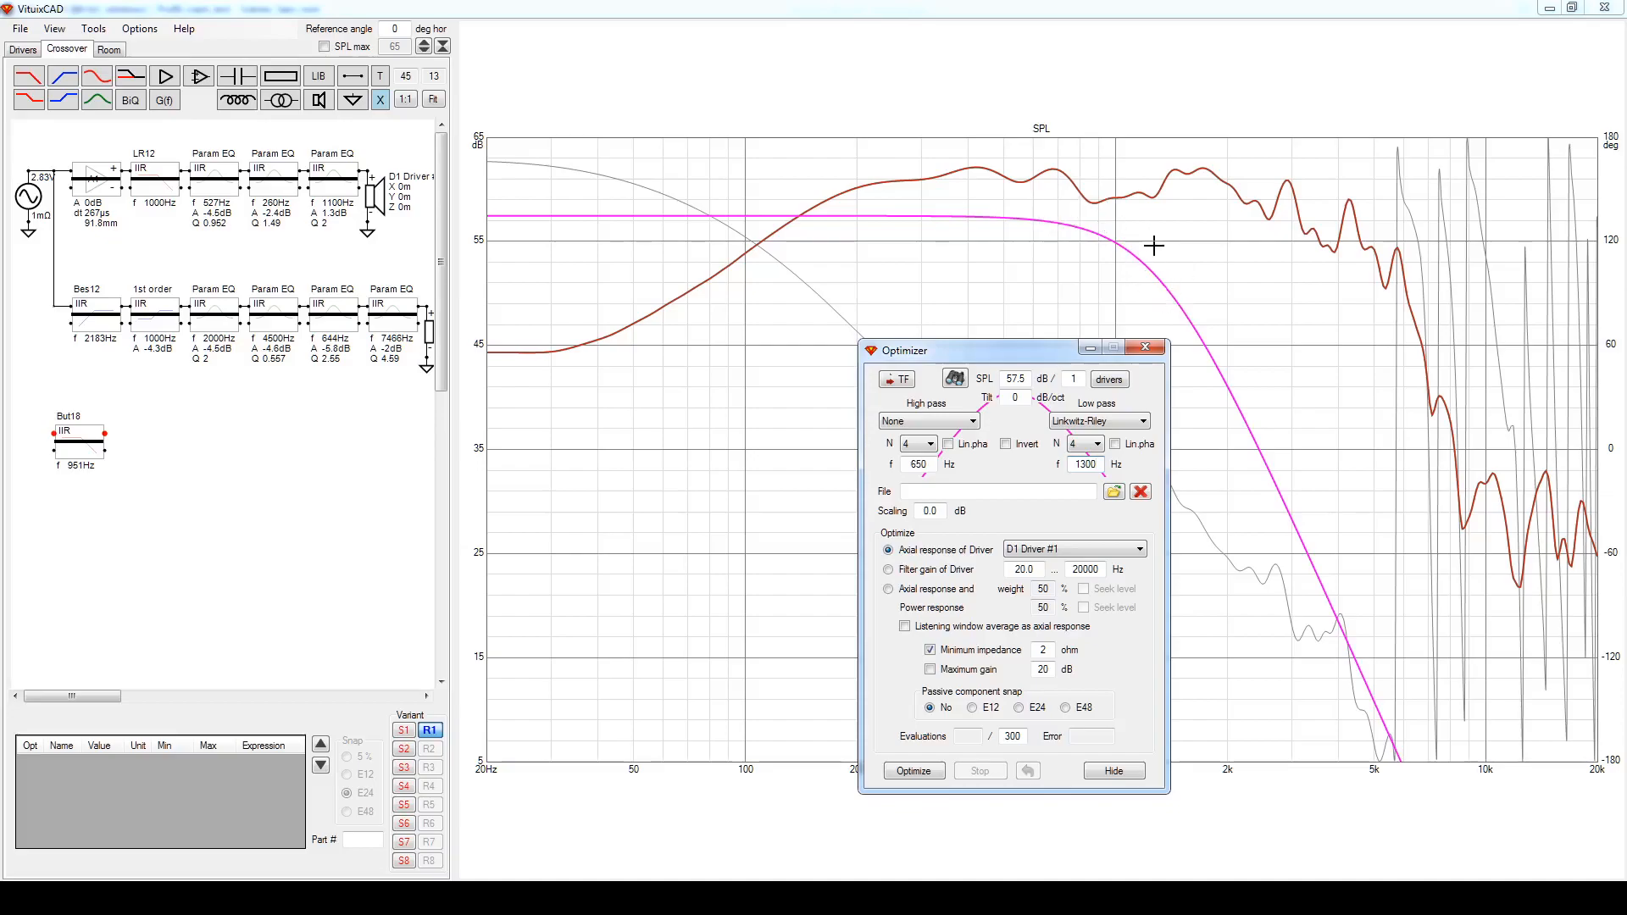
click(1092, 348)
Remove the short from the LR12 low-pass block in the Driver #1 branch and lower its frequency to 613 Hz.
right_click(156, 184)
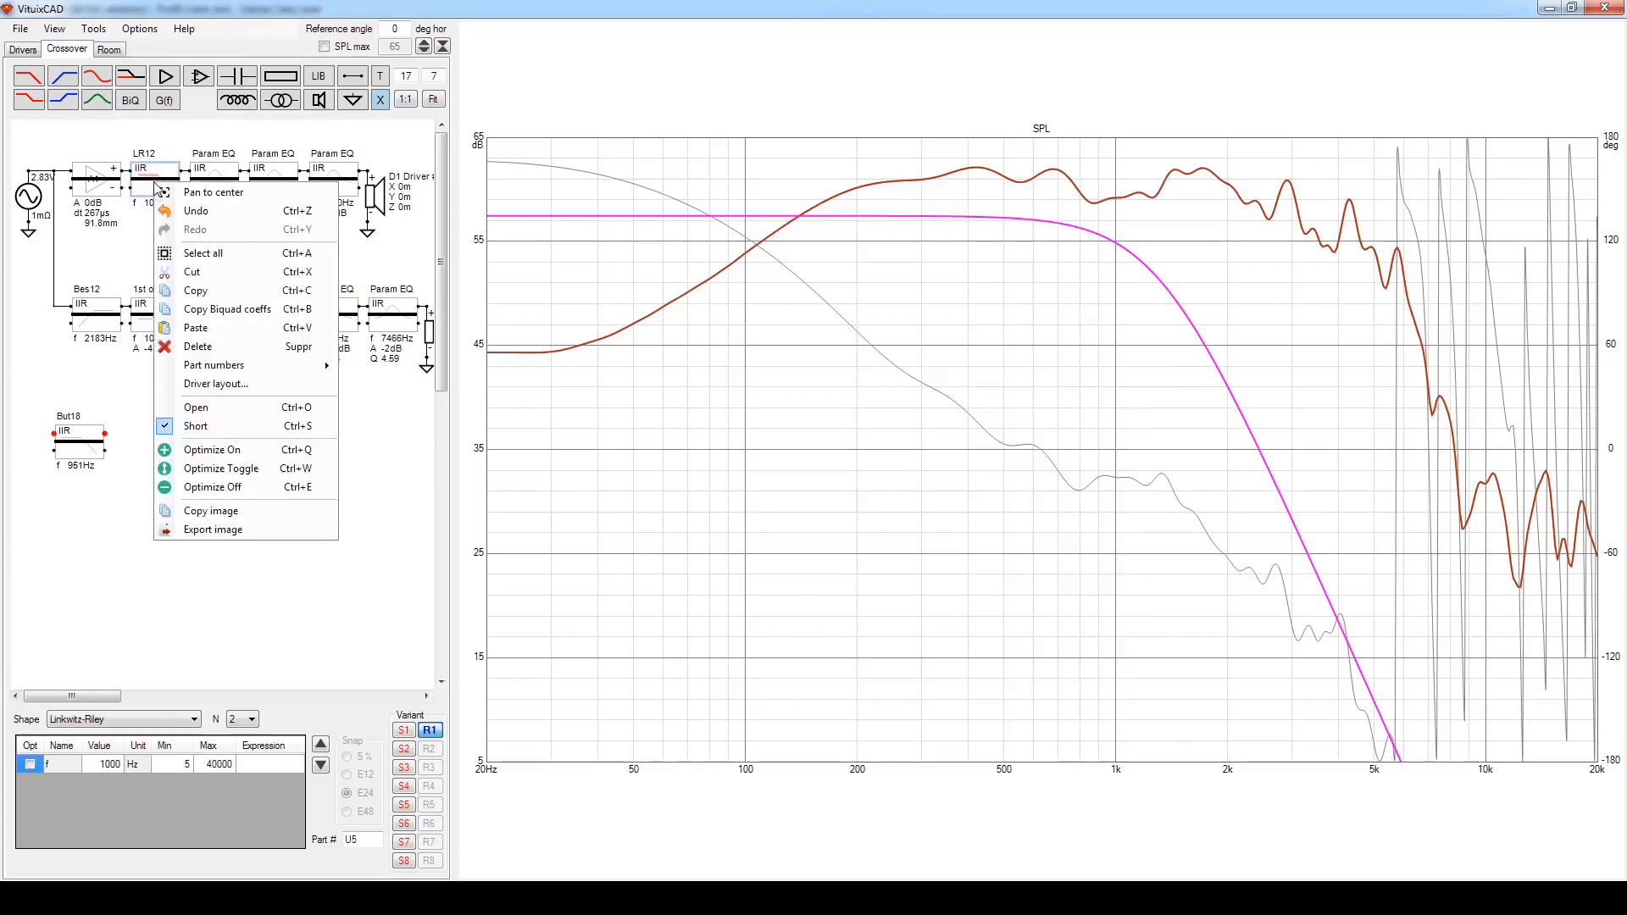
click(208, 426)
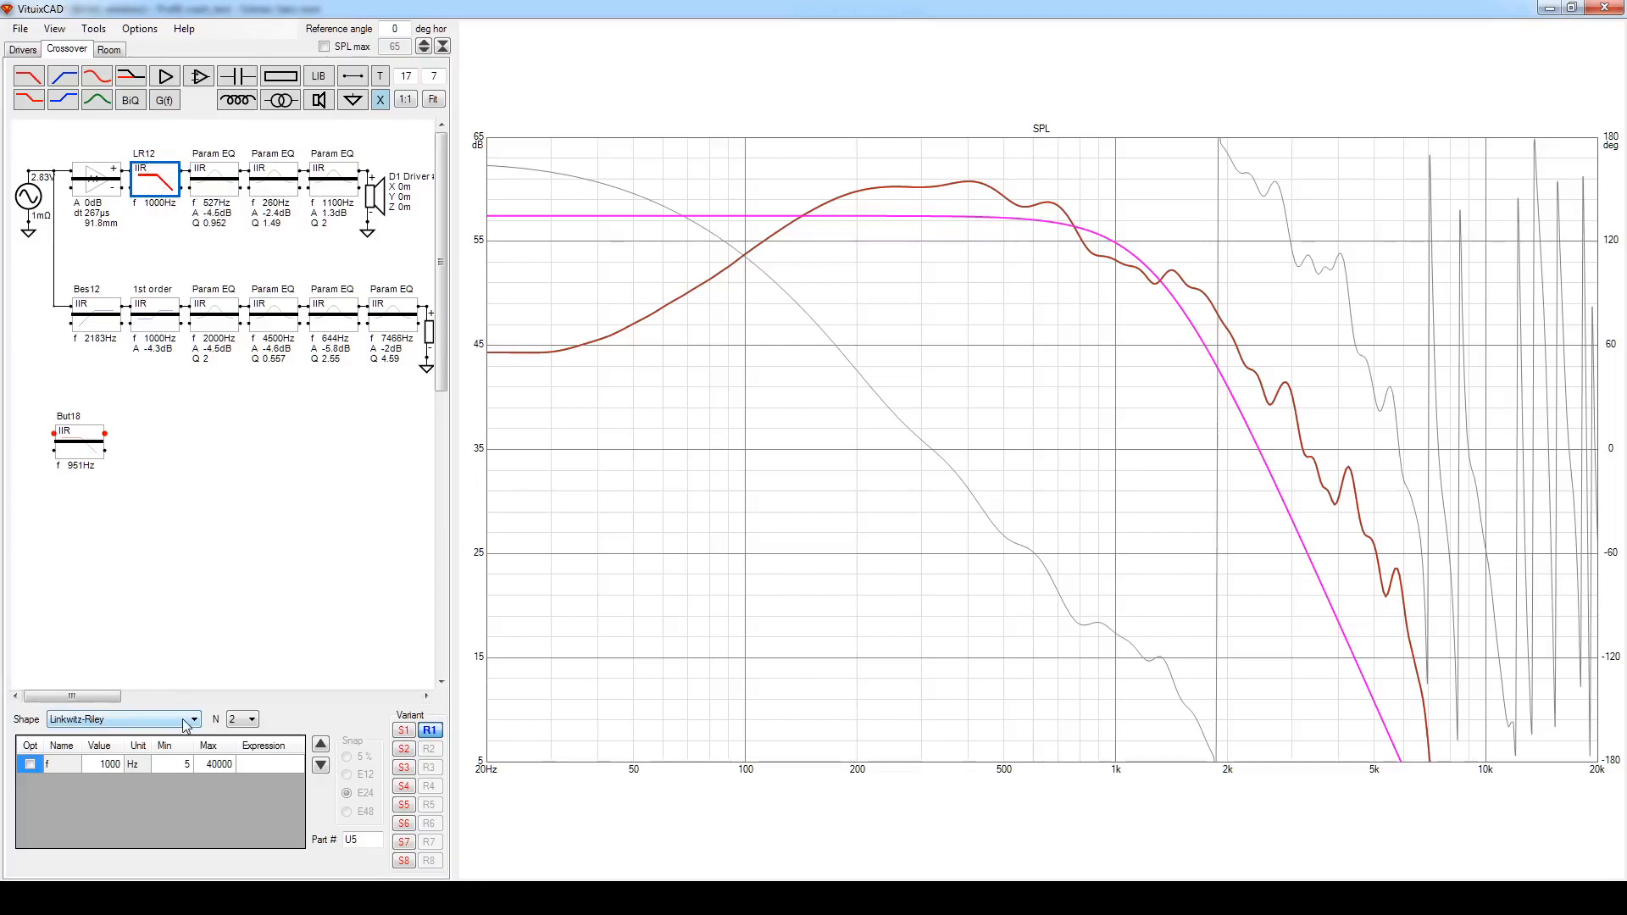
click(135, 766)
scroll(135, 769, down, 12)
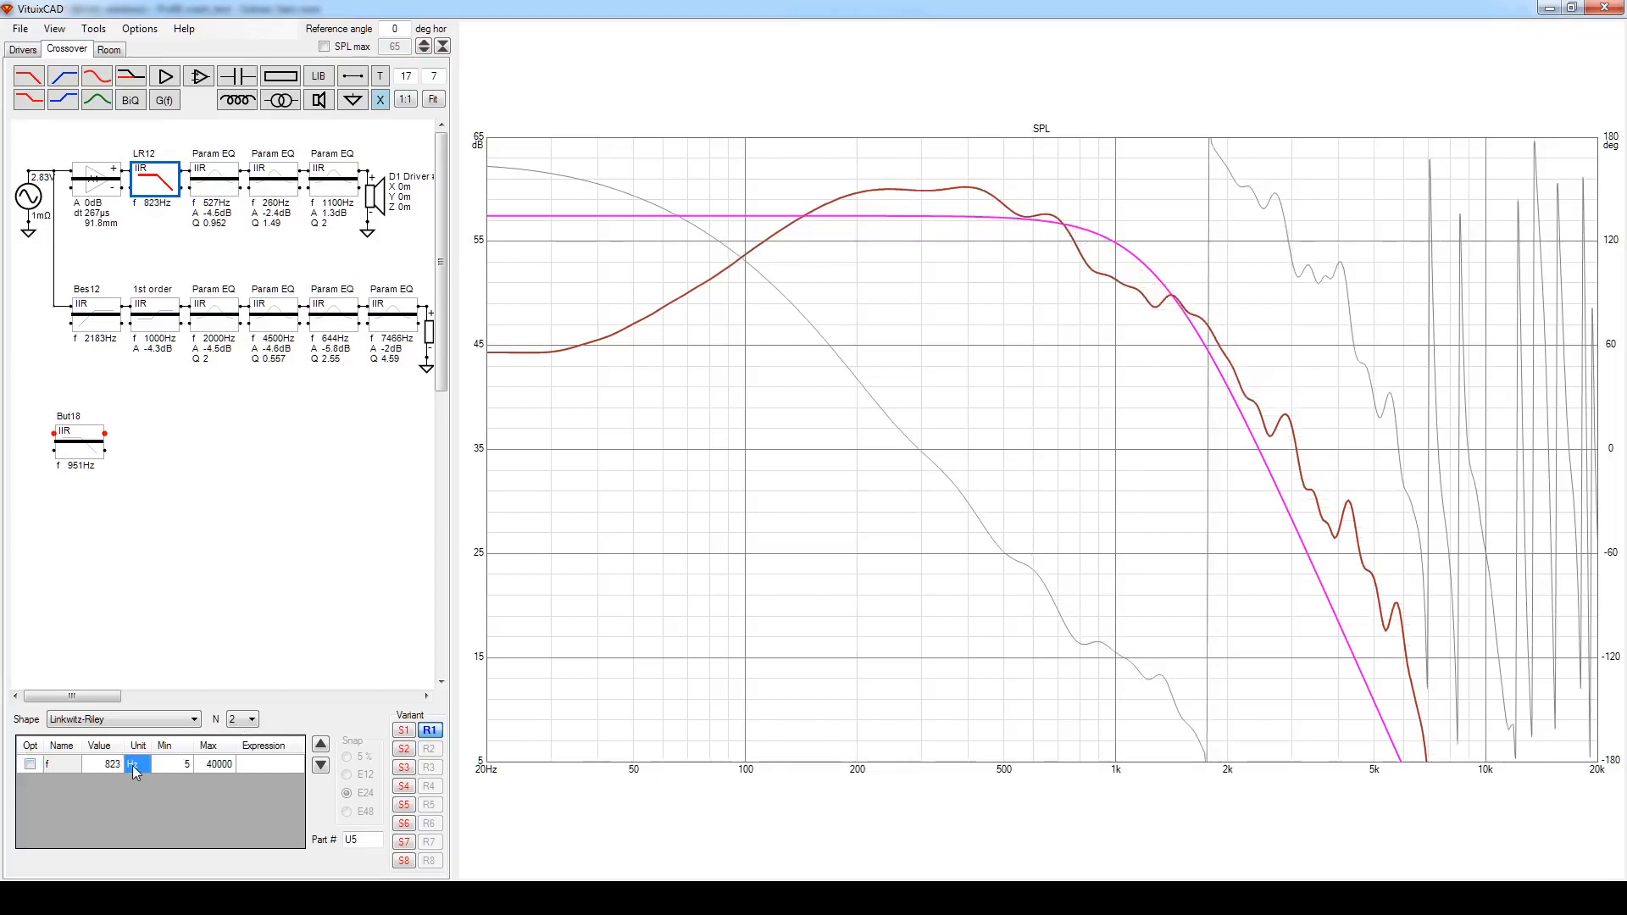
scroll(135, 769, down, 1)
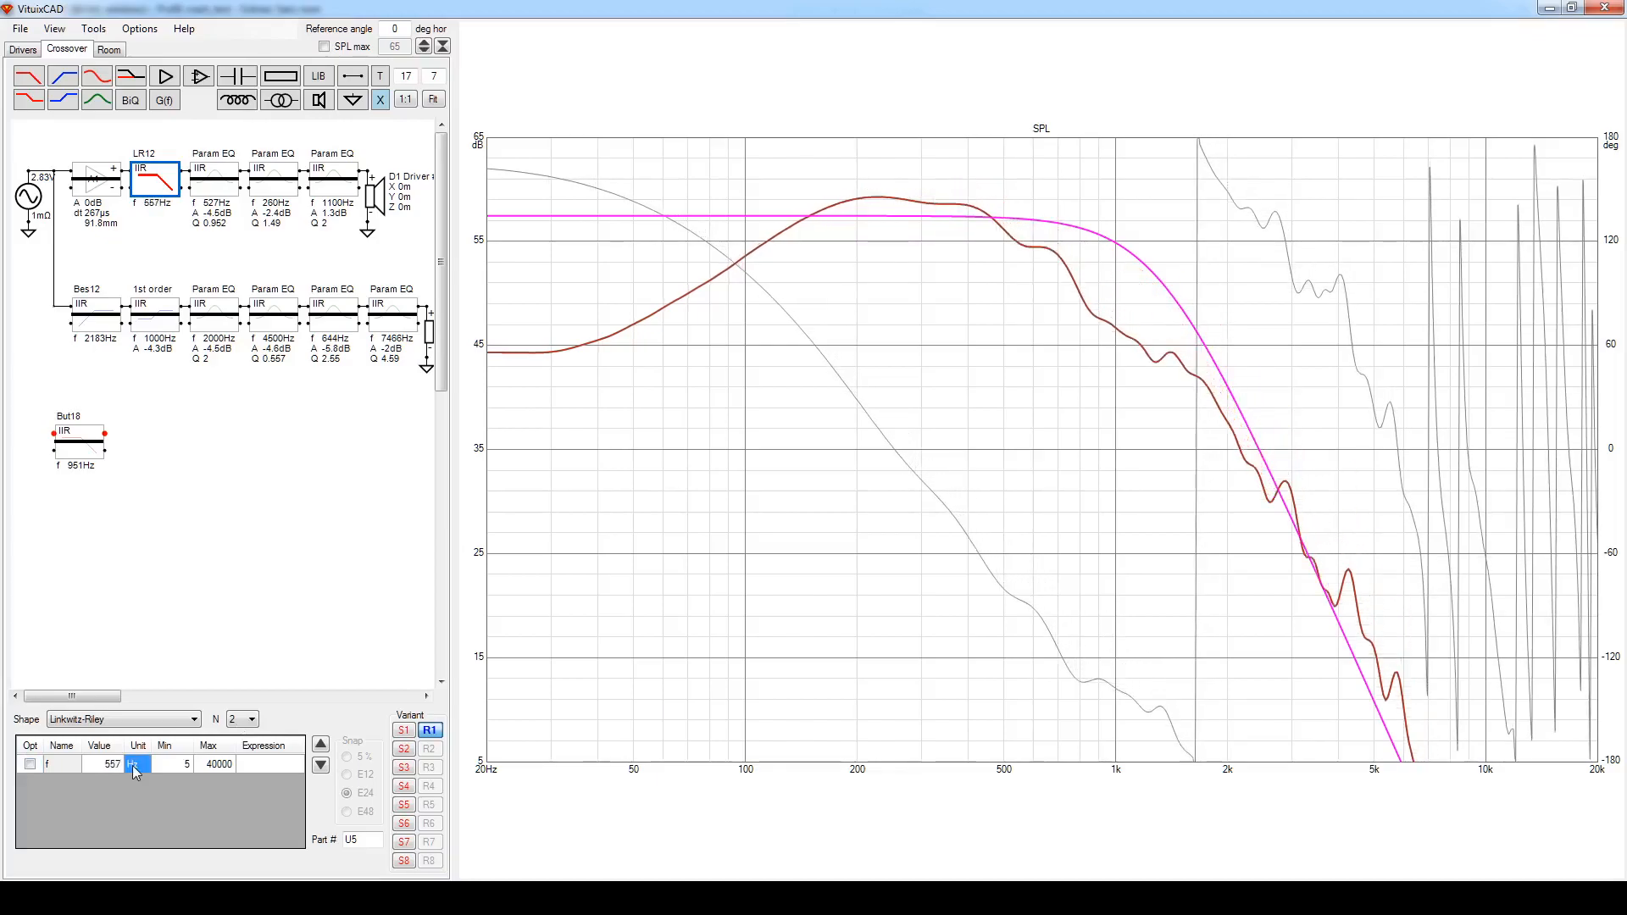
scroll(135, 769, up, 9)
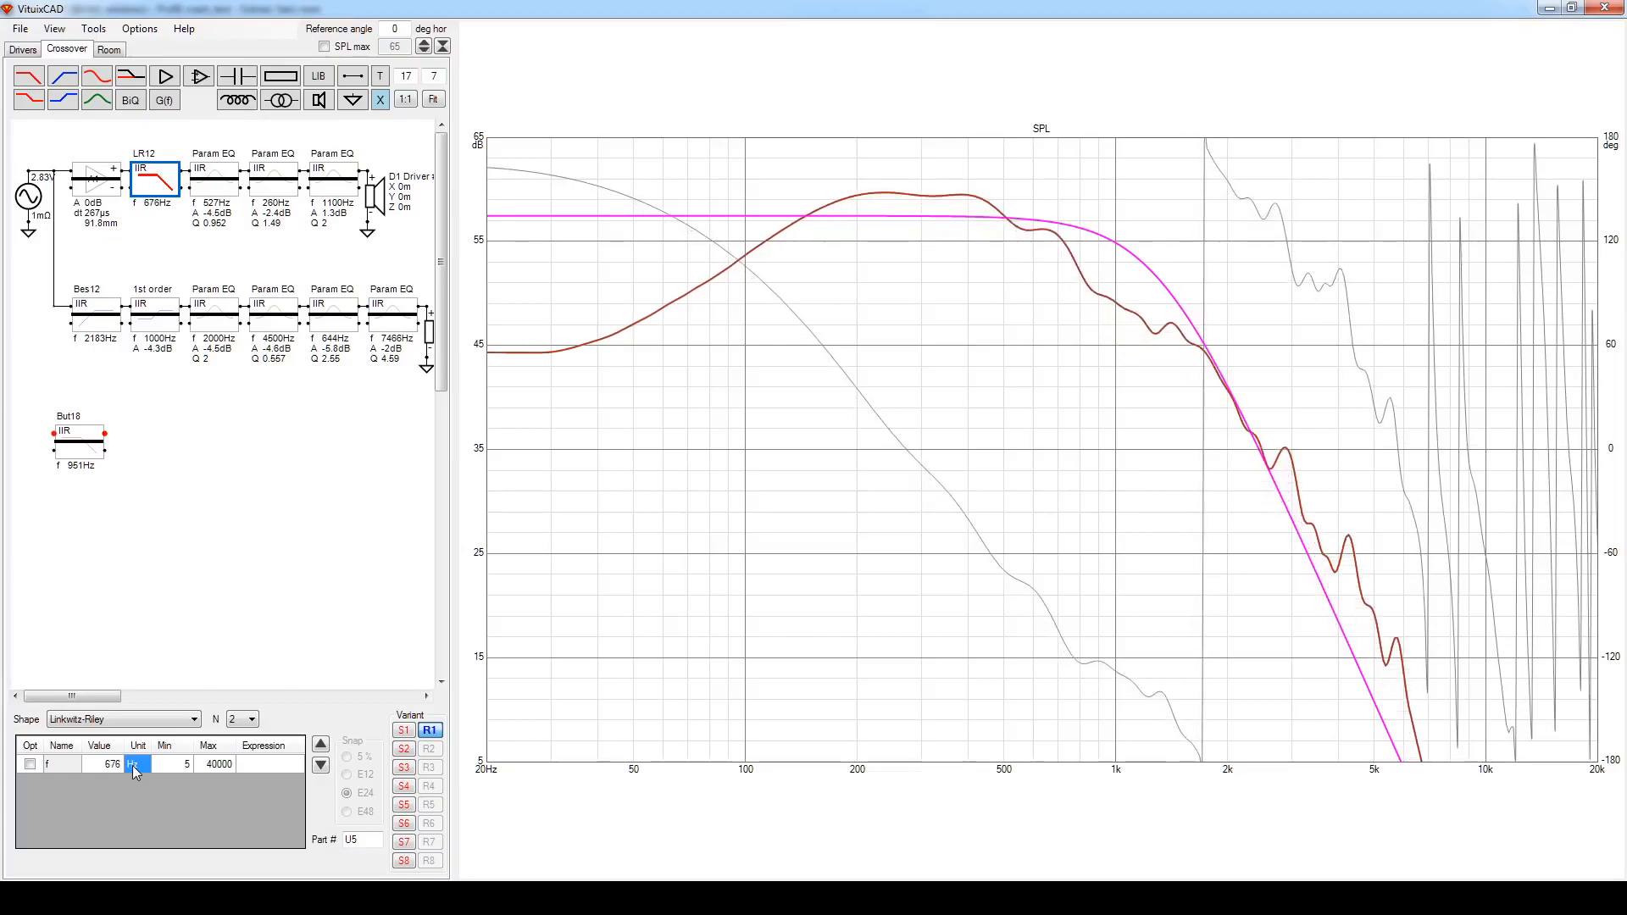
scroll(134, 769, down, 7)
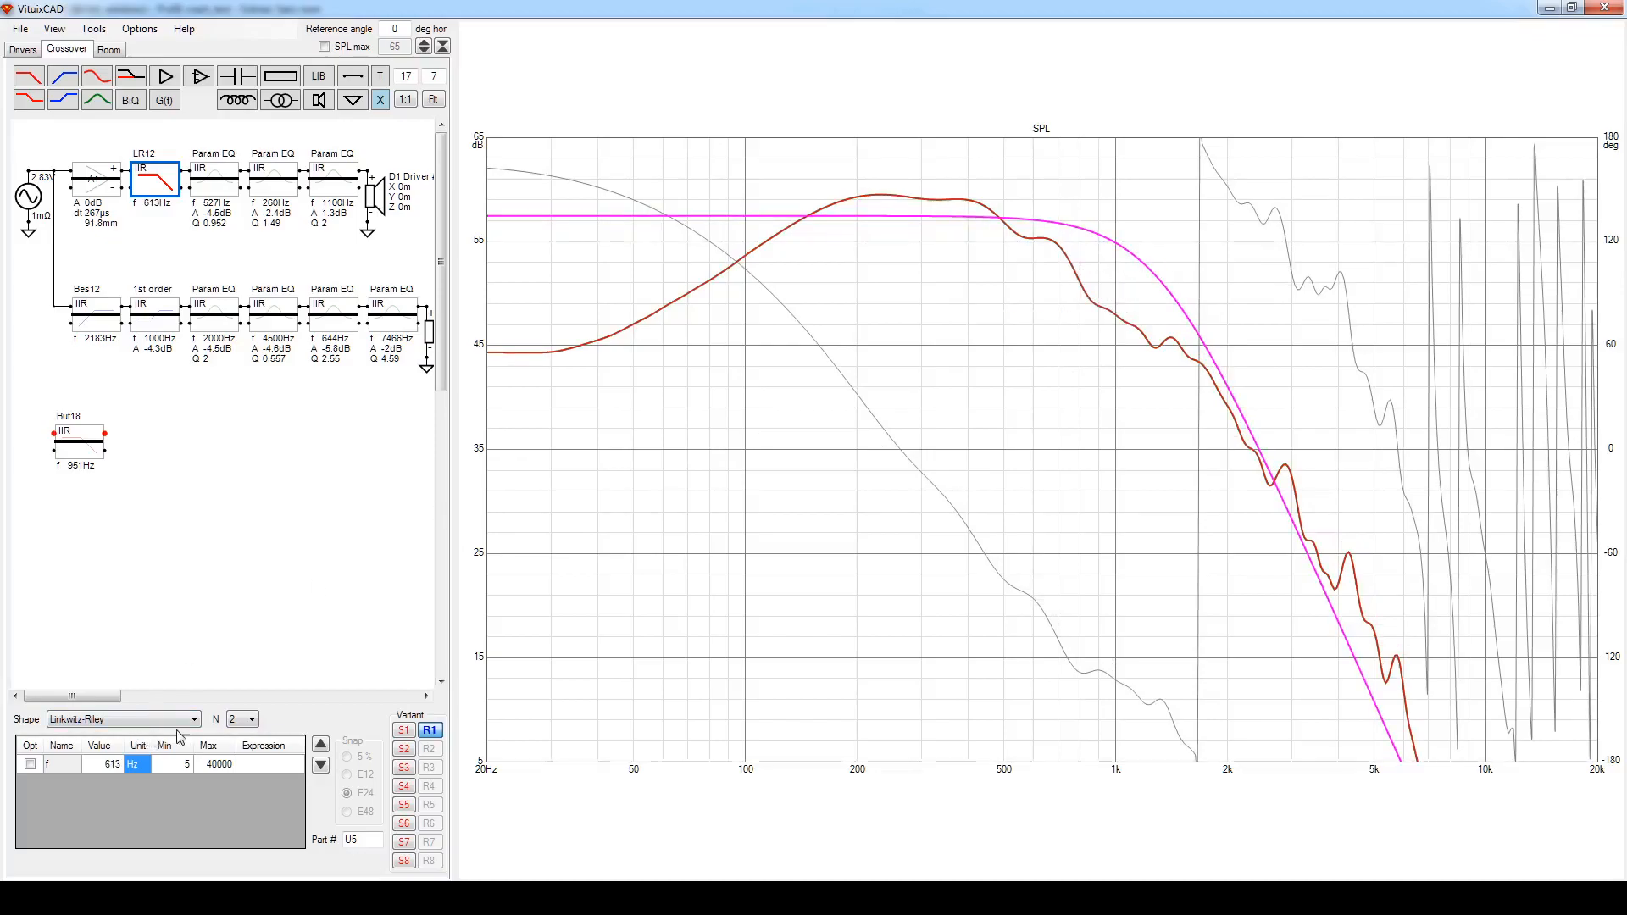
Change the Driver #1 Linkwitz-Riley low-pass to order 4 and tune its frequency to 1214 Hz.
click(244, 719)
click(236, 747)
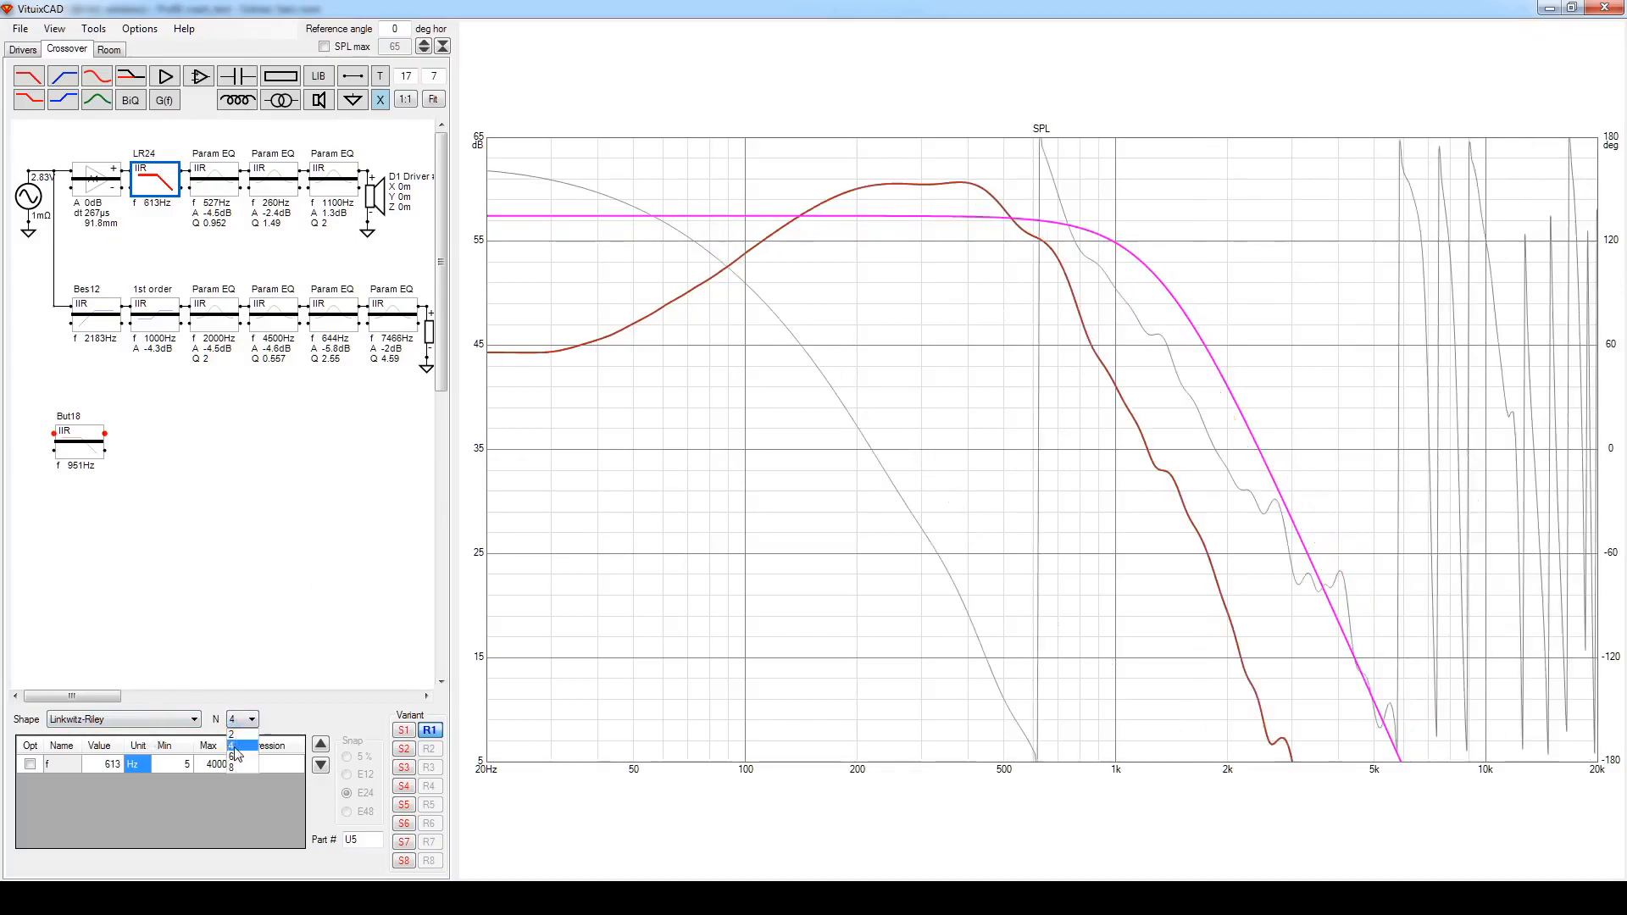
scroll(133, 768, up, 13)
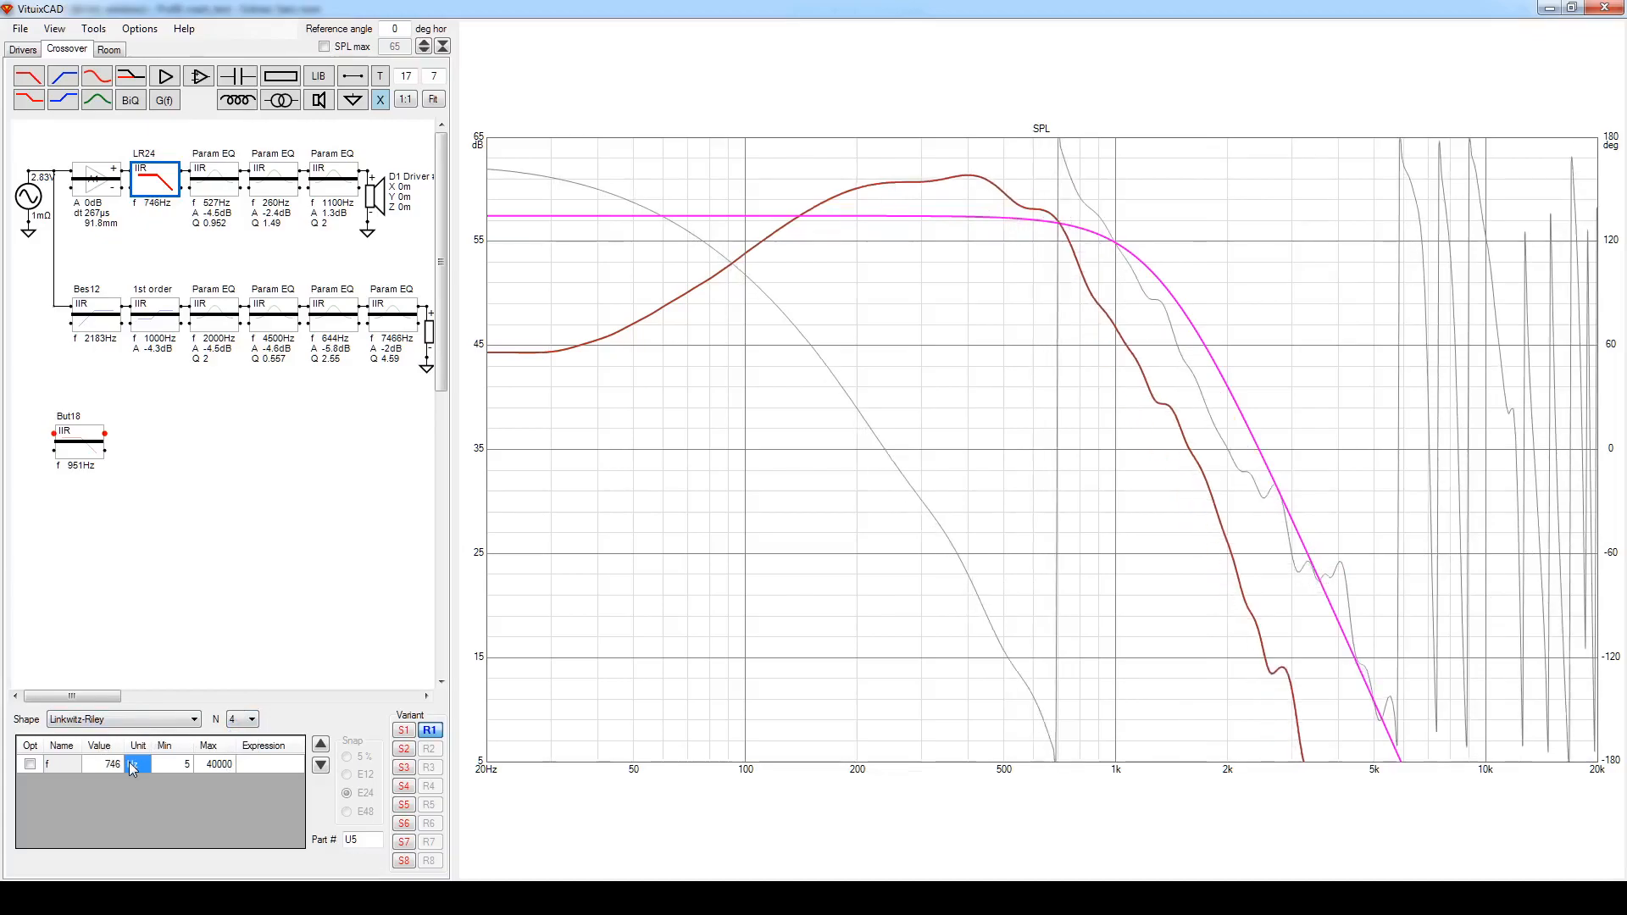
scroll(133, 768, up, 1)
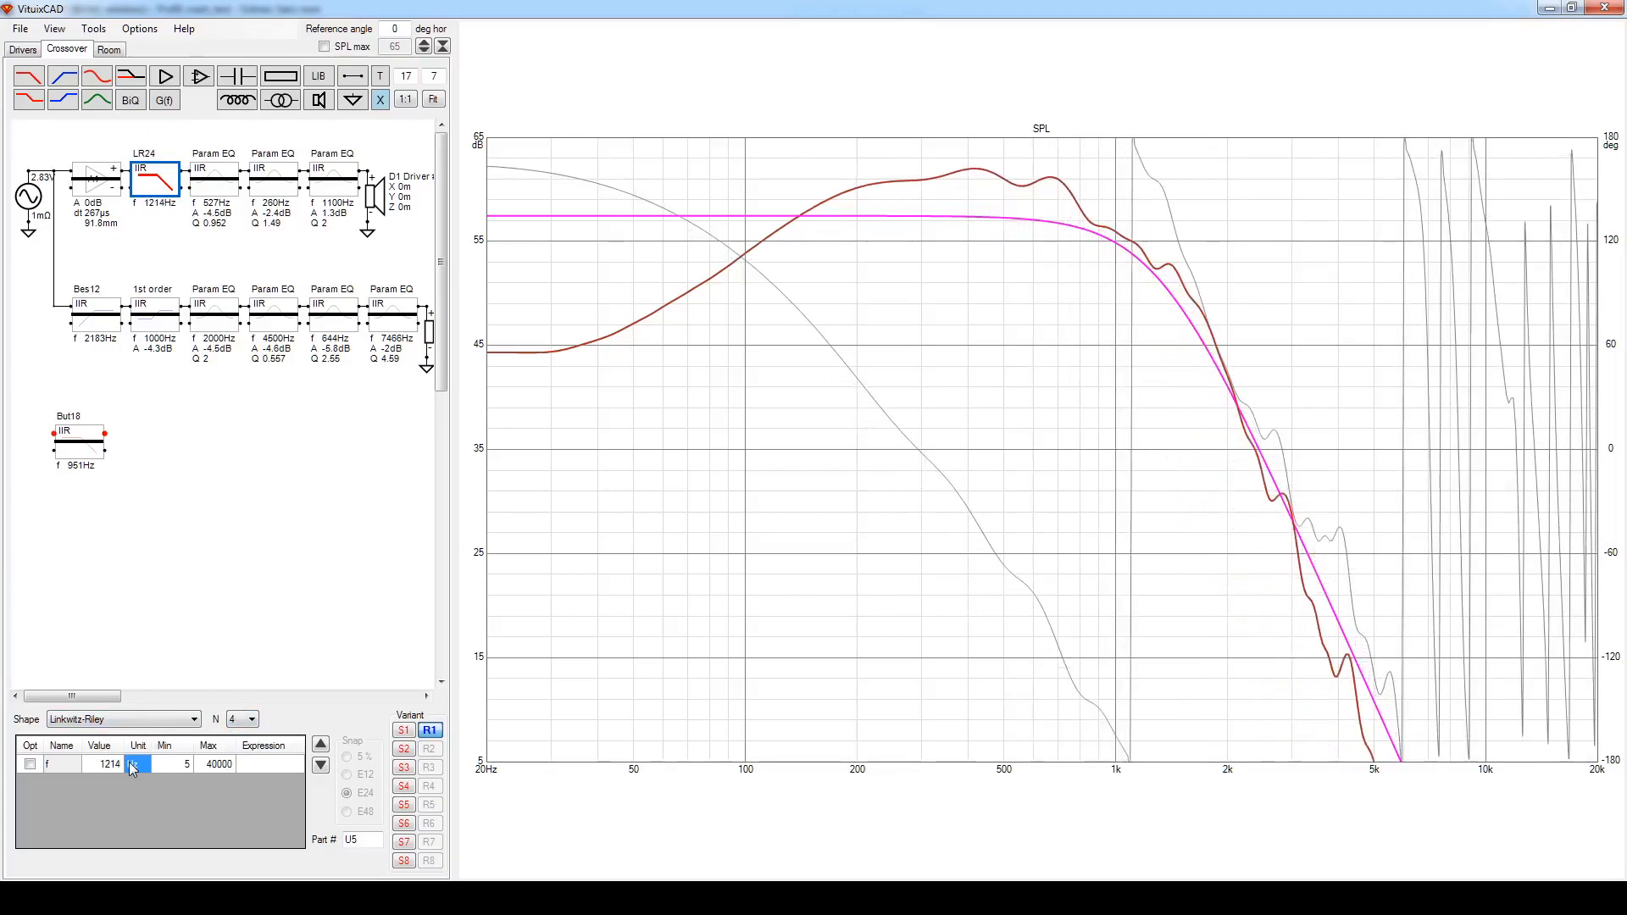
scroll(133, 768, up, 2)
scroll(133, 768, down, 1)
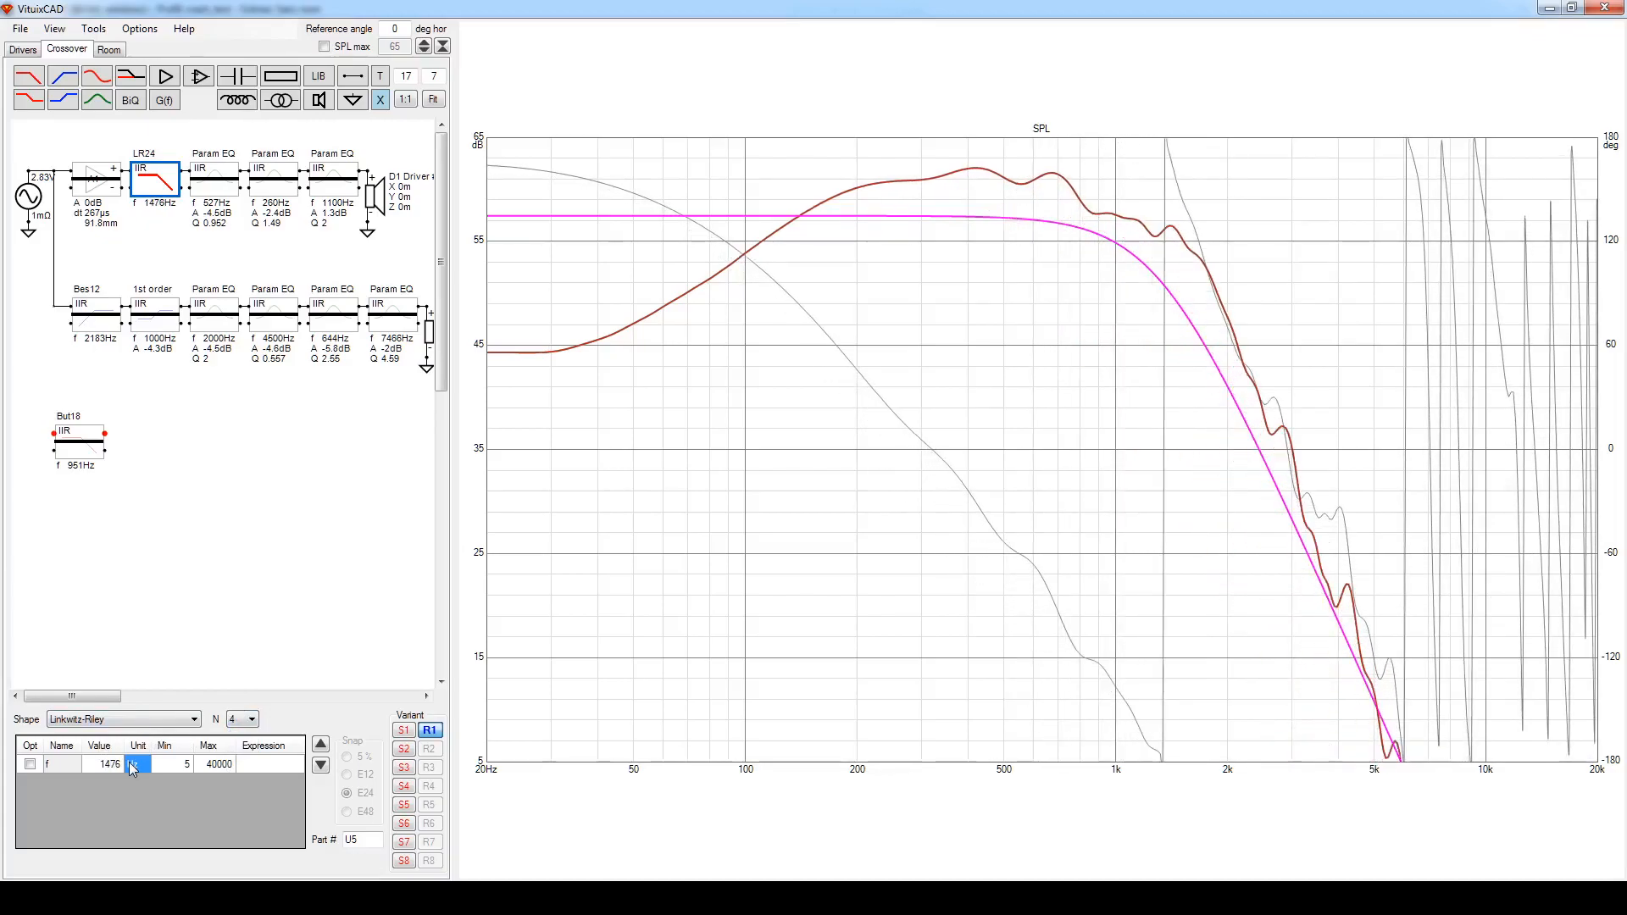
mouse_move(534, 822)
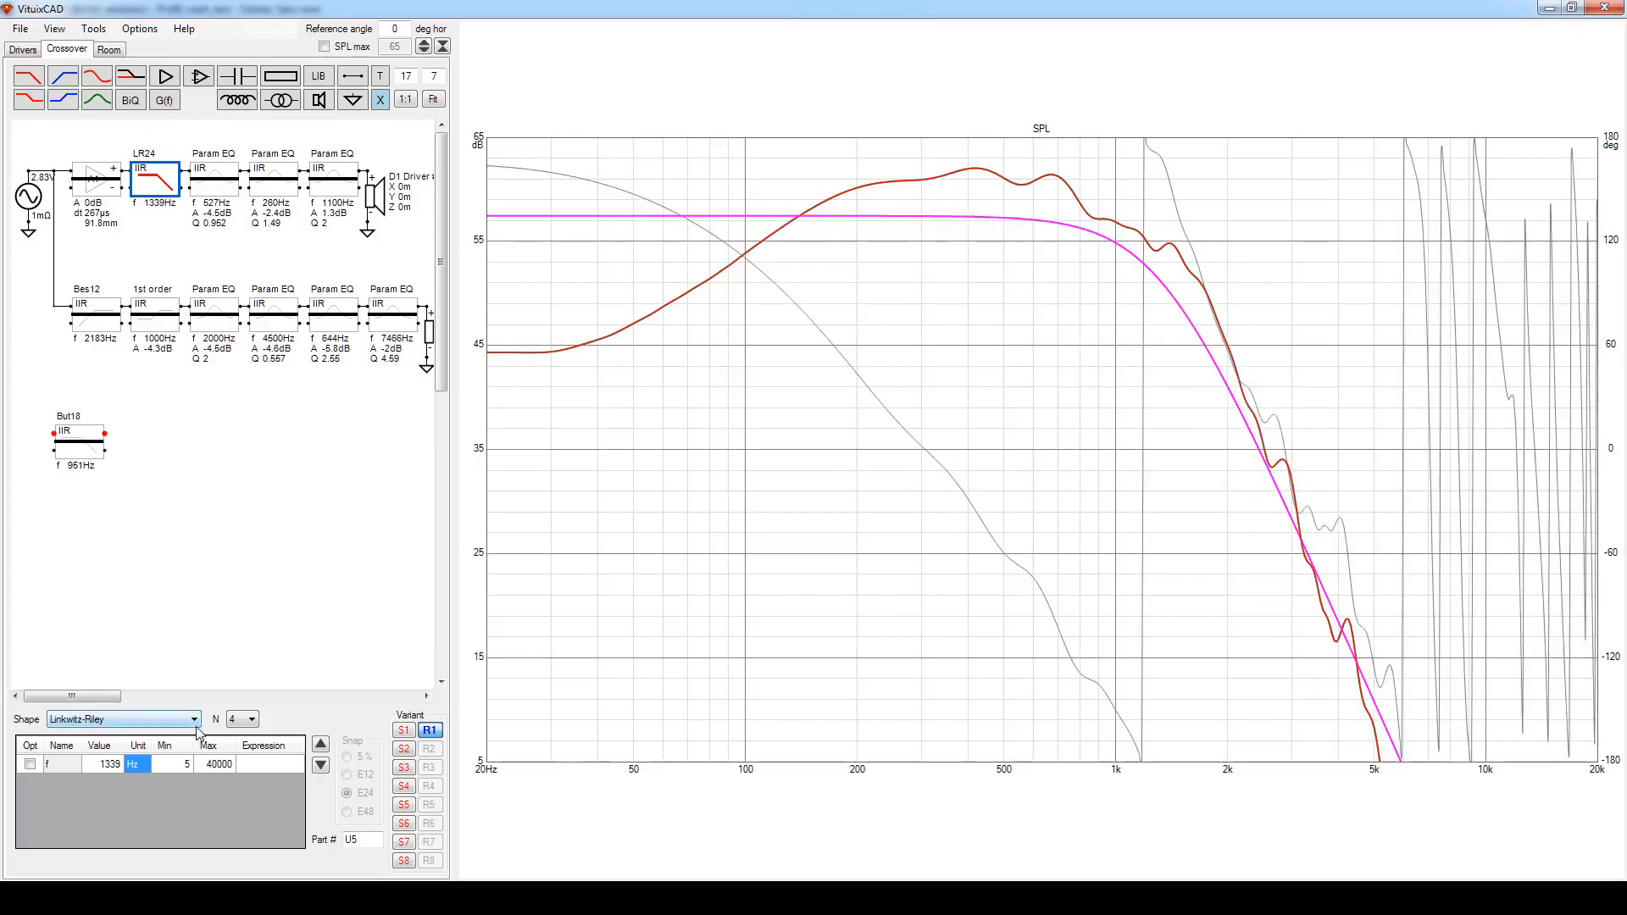
scroll(139, 769, down, 5)
scroll(138, 769, up, 3)
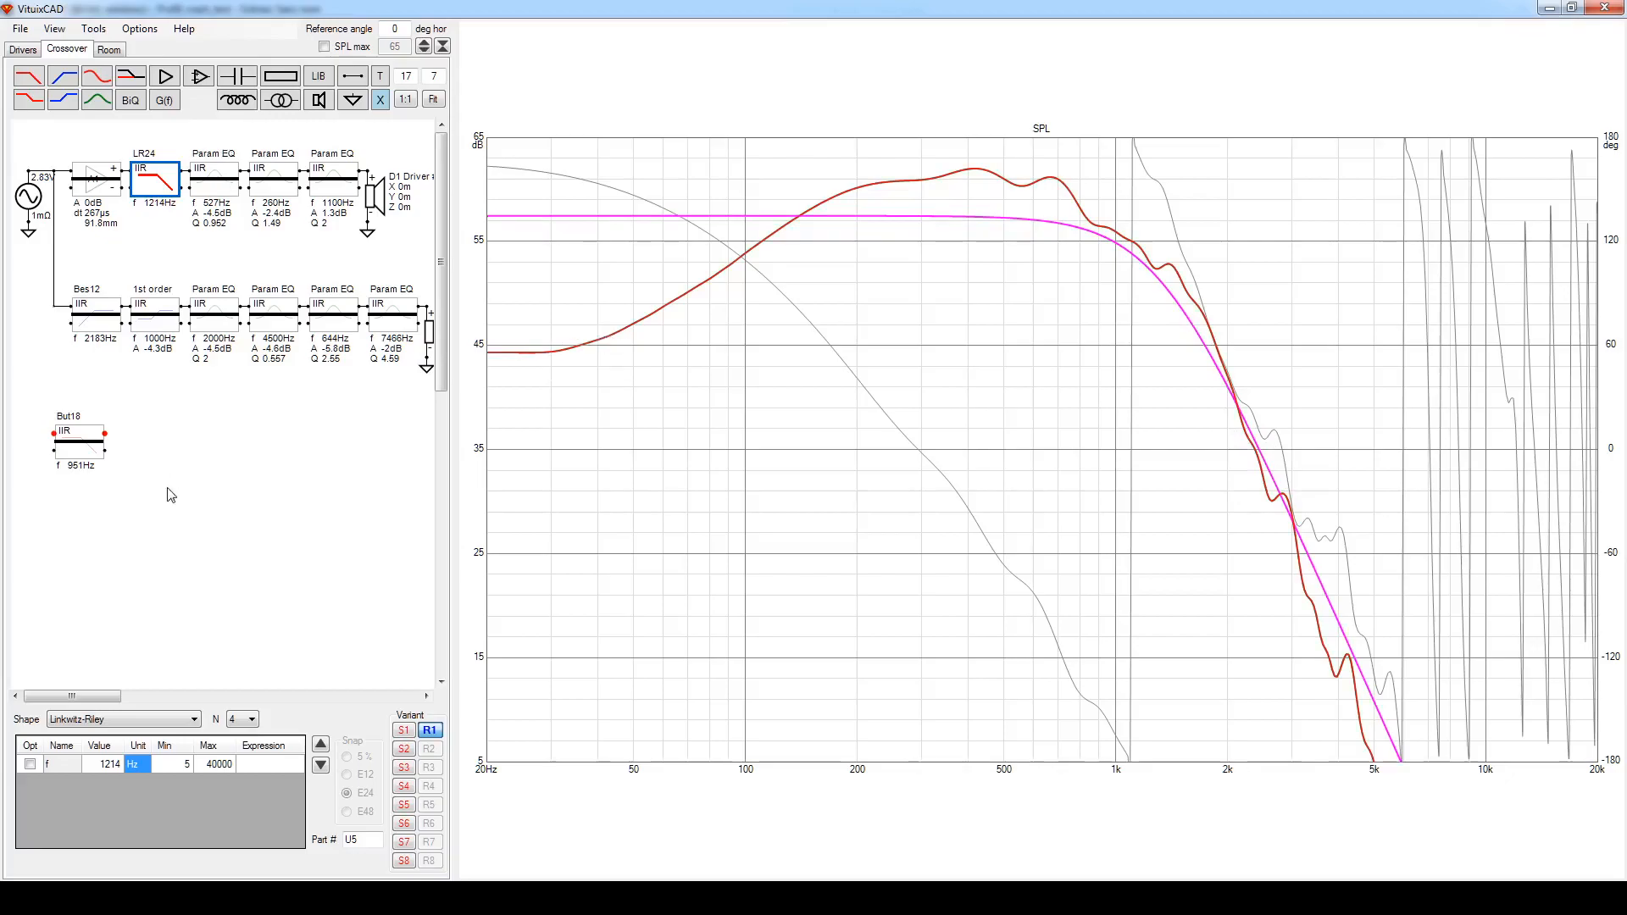
Change the Driver #1 low-pass to a Bessel shape of order 3 and lower its frequency to 999 Hz.
click(145, 727)
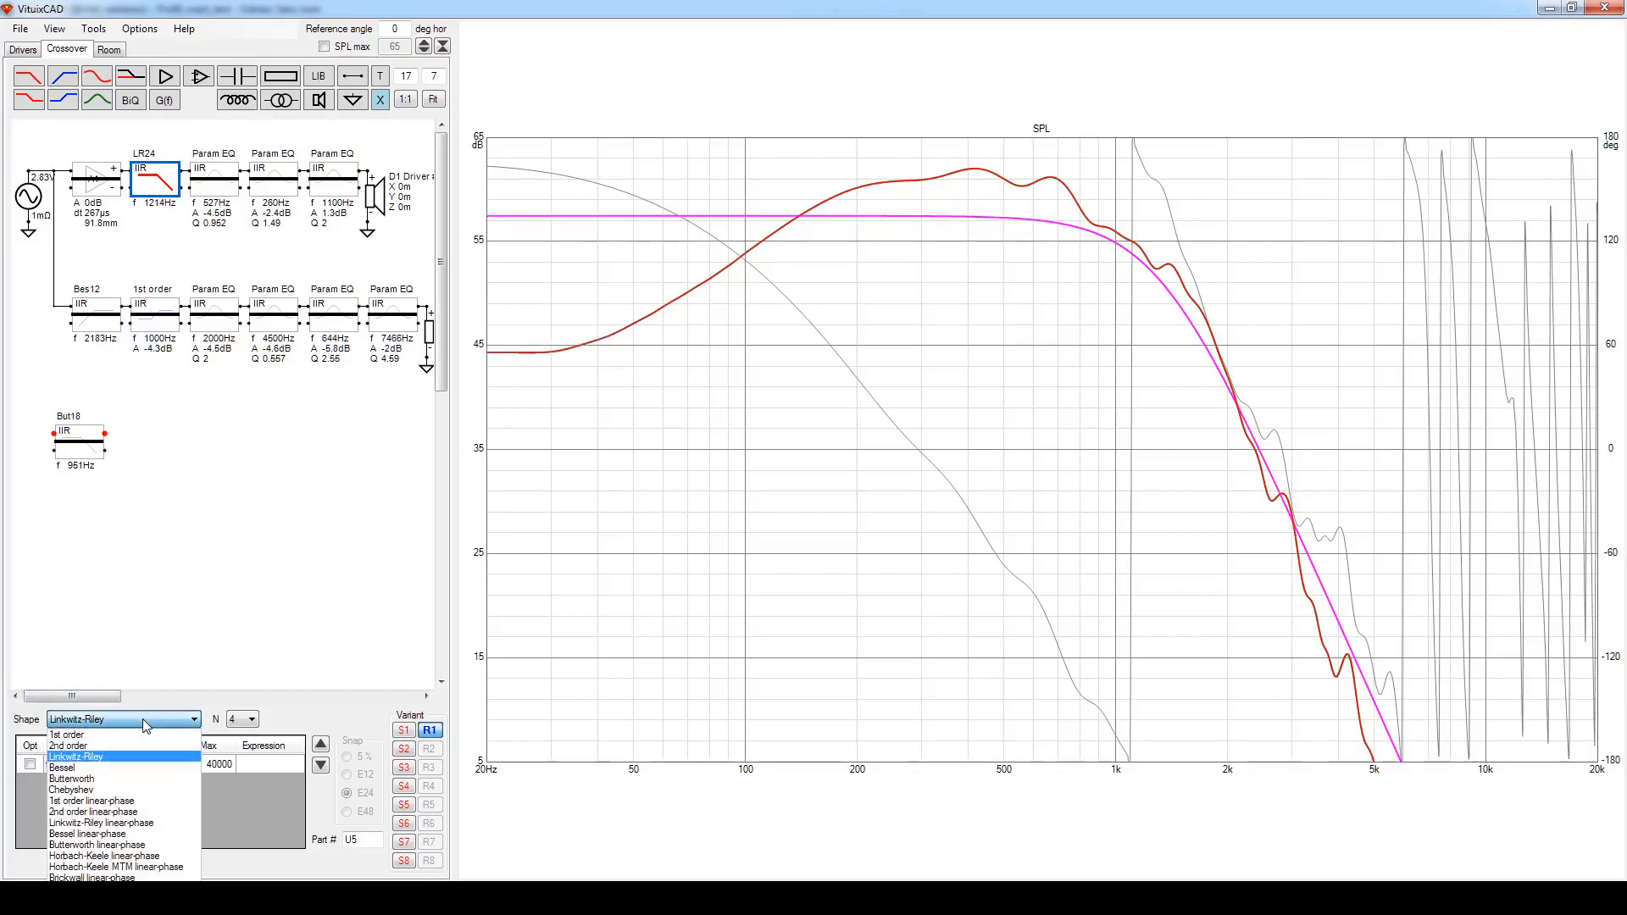
click(89, 769)
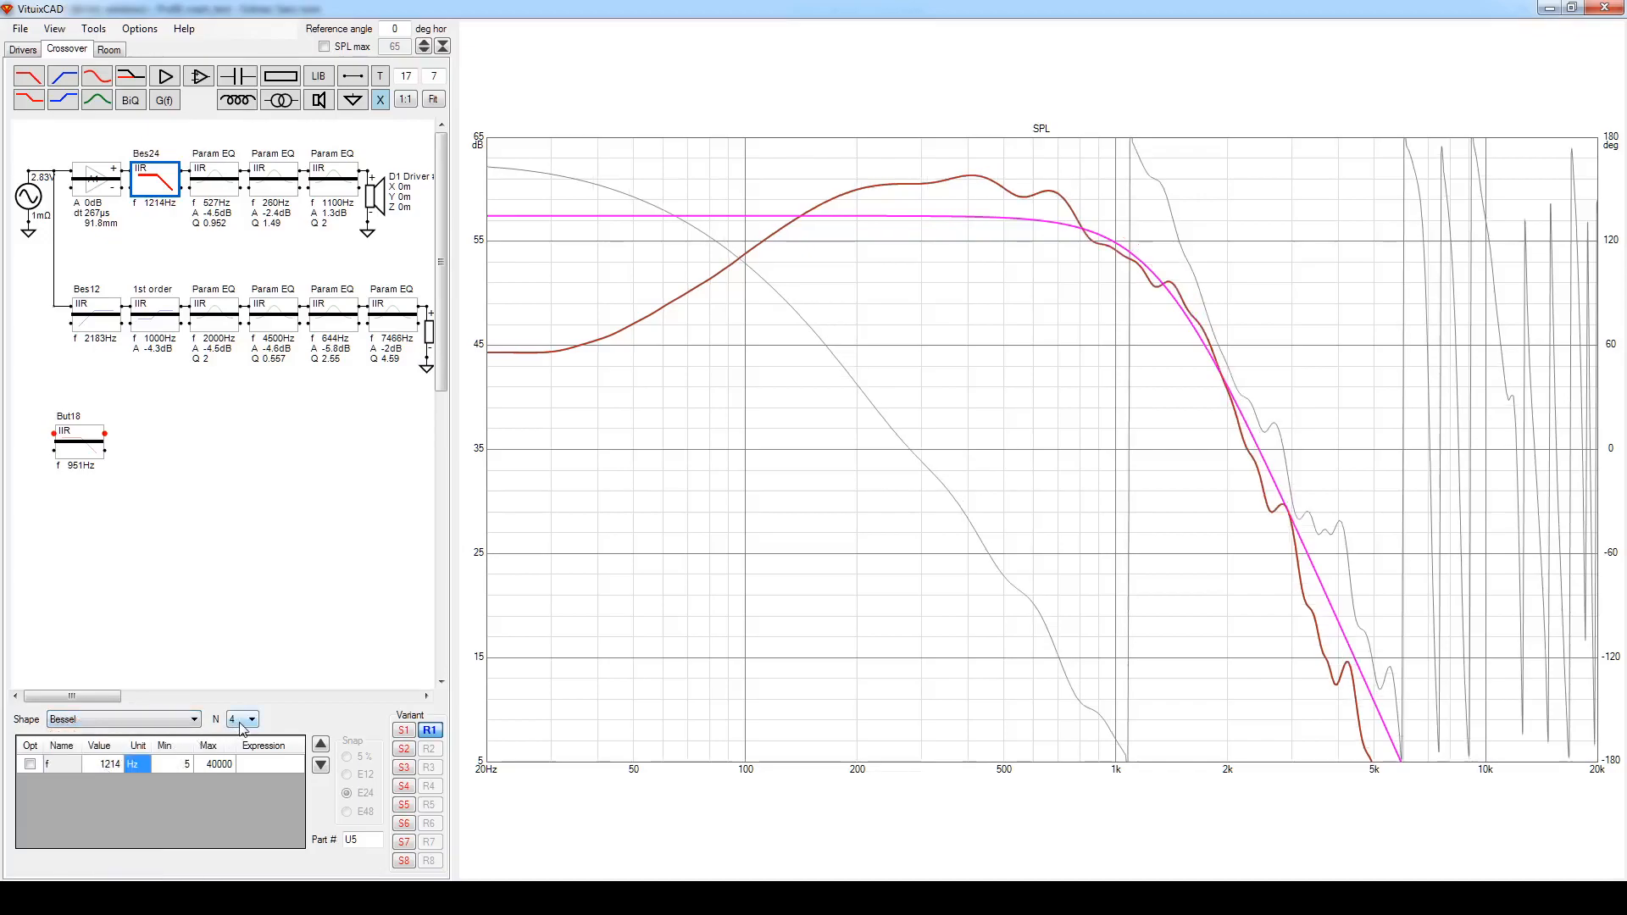
click(244, 728)
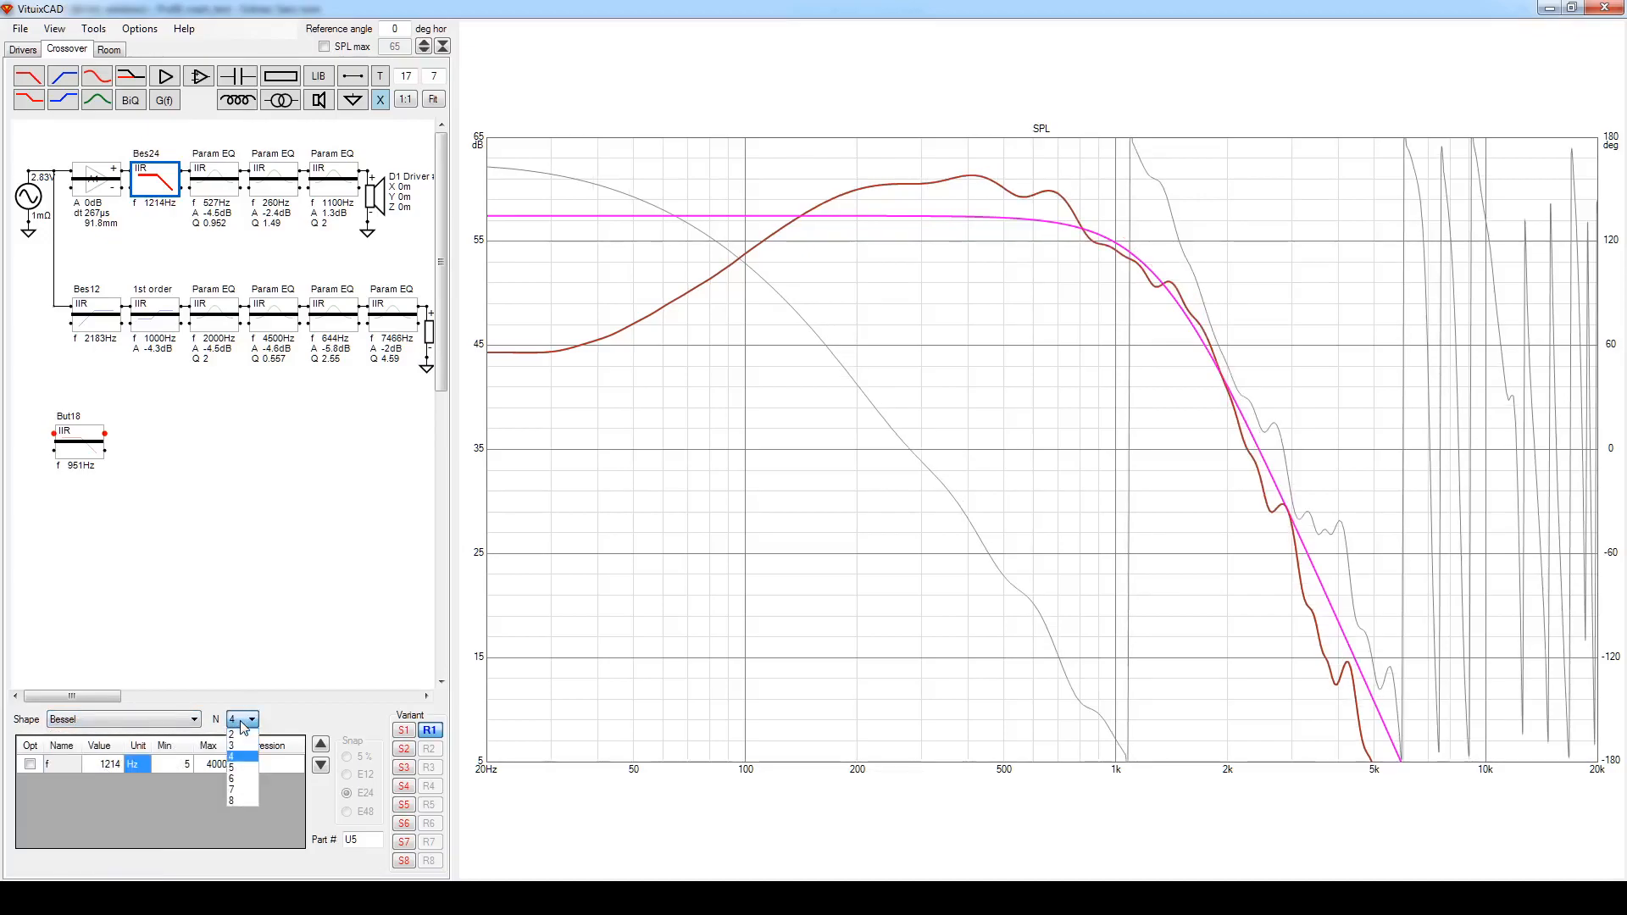
click(236, 746)
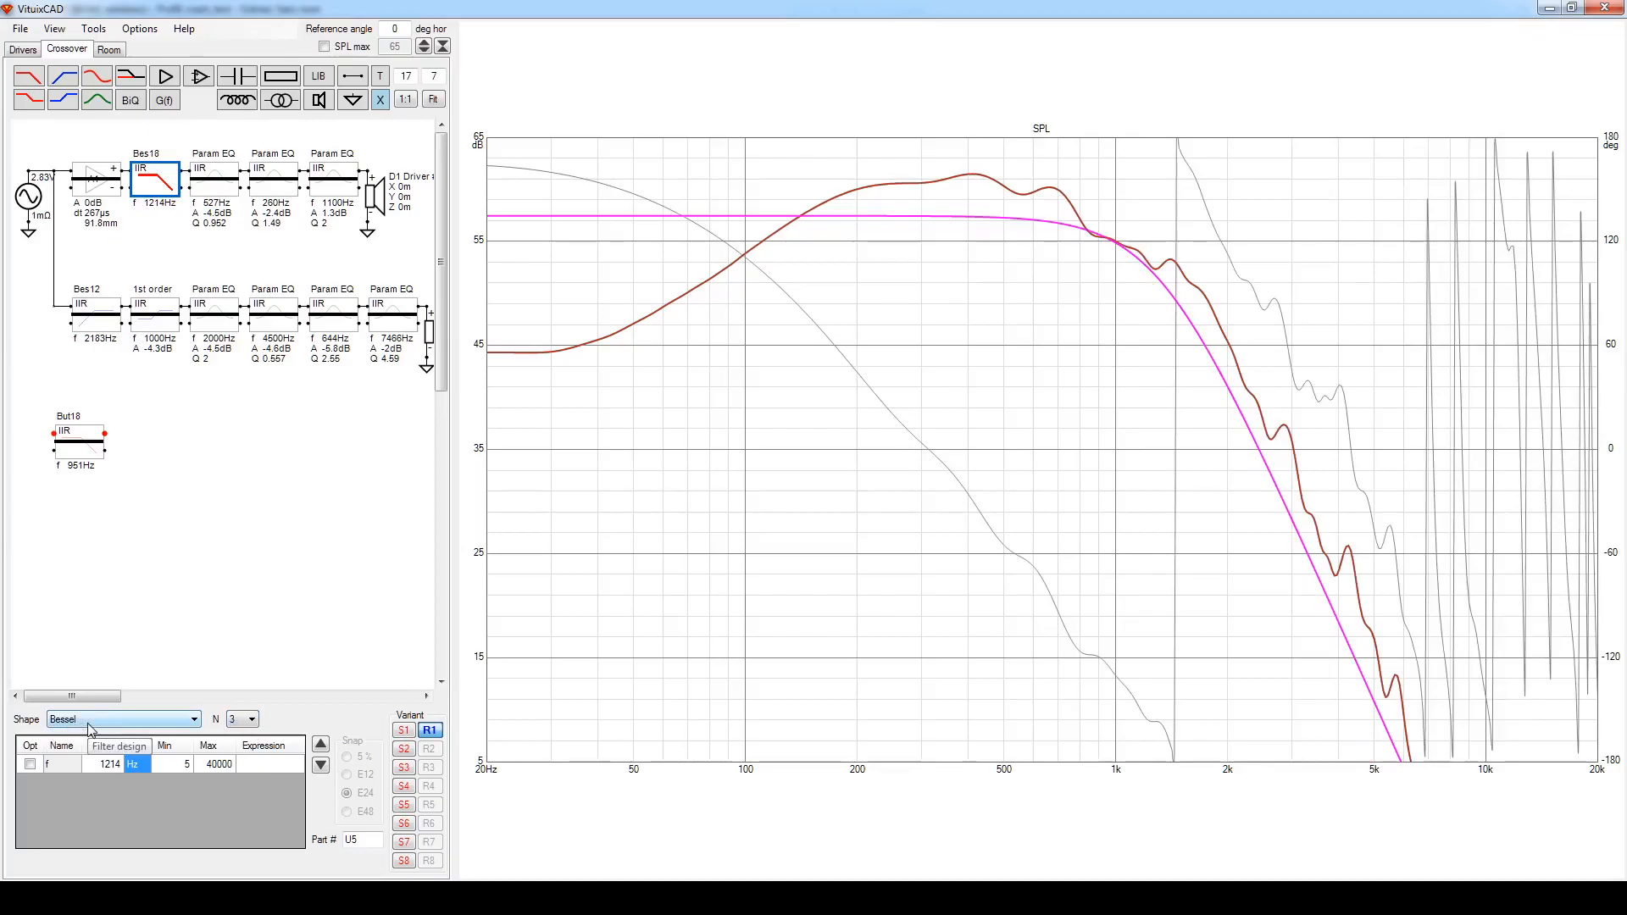
scroll(133, 772, down, 4)
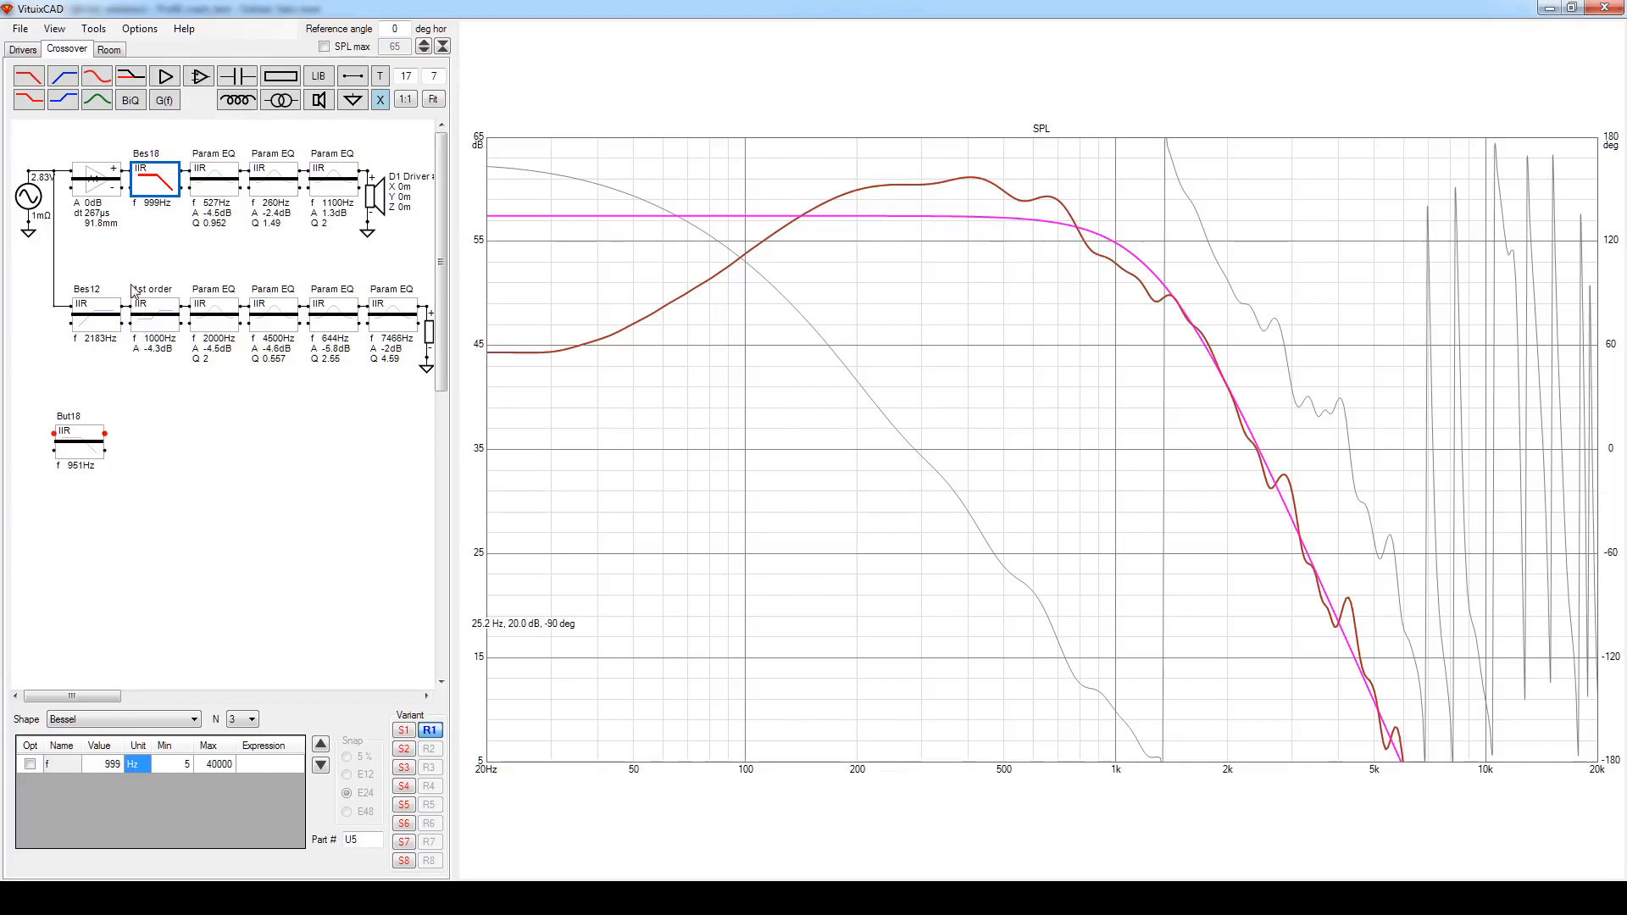
Switch the Driver #1 low-pass shape to Butterworth and lower its frequency to 951 Hz.
click(144, 720)
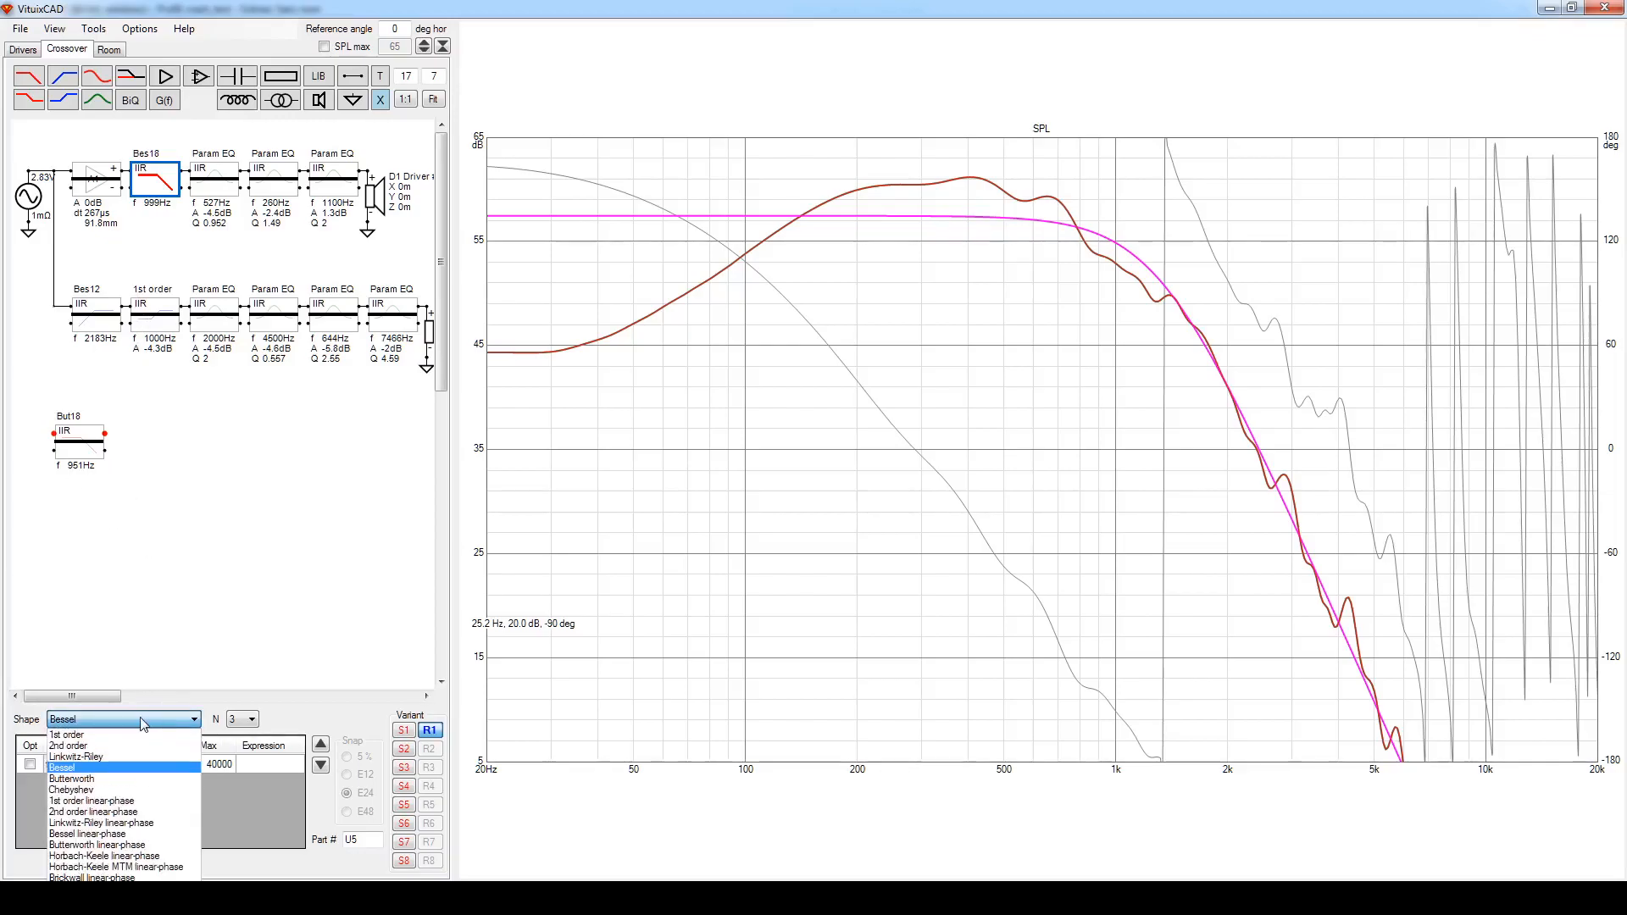
click(100, 784)
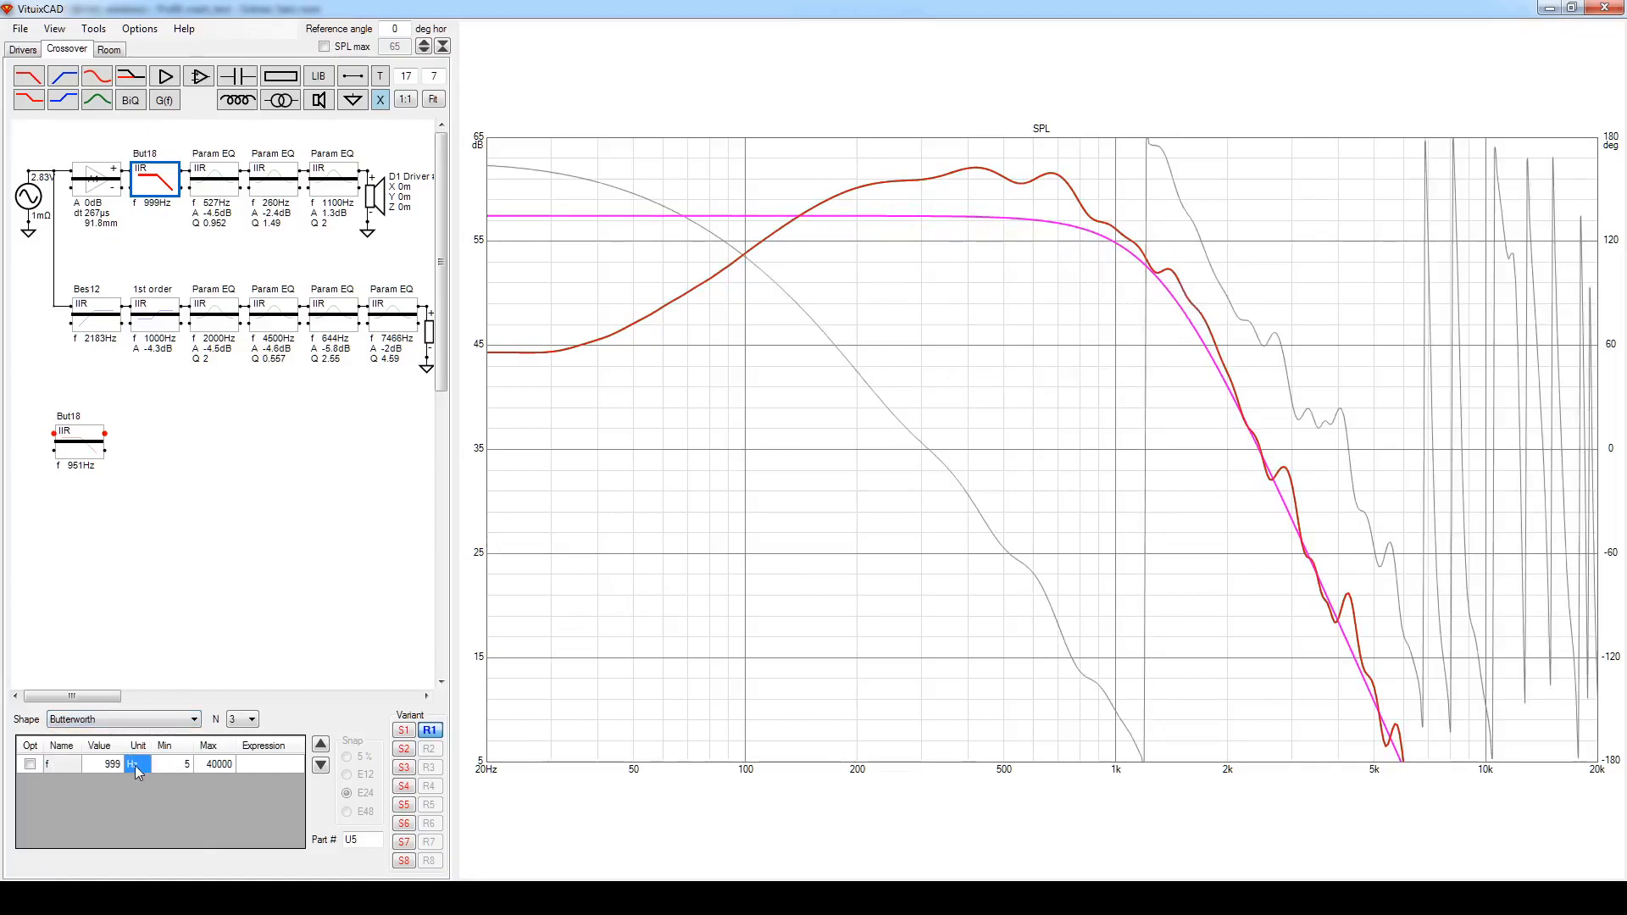
scroll(136, 767, down, 1)
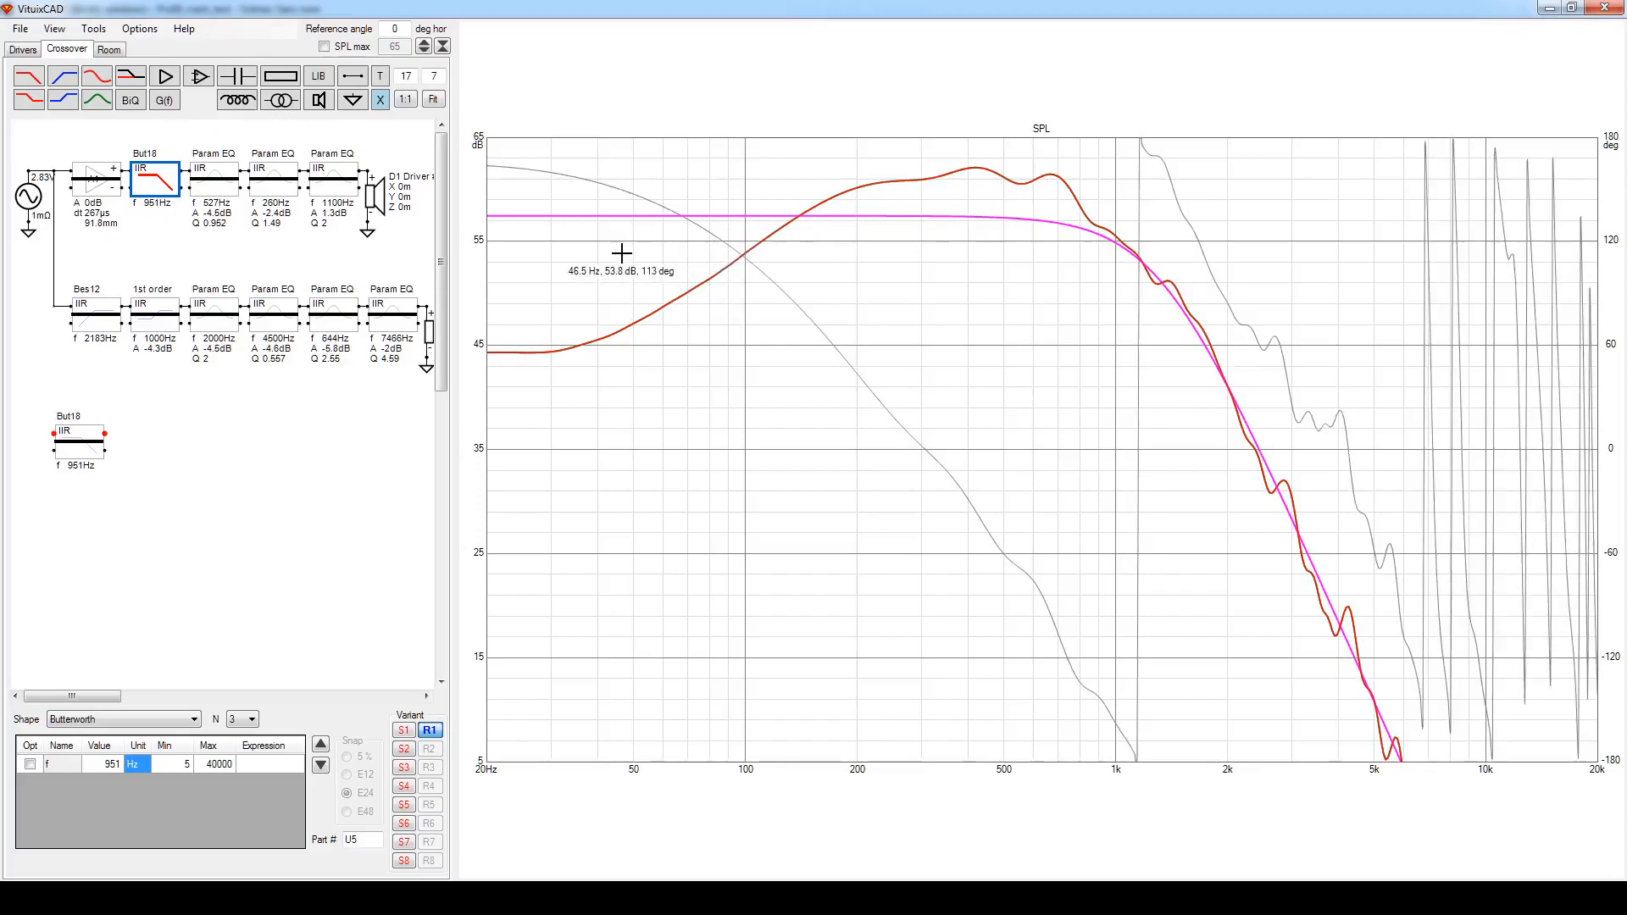
Remove the short from the 527 Hz parametric EQ in the Driver #1 branch and tune it to -4.5 dB gain and Q 0.864.
click(211, 186)
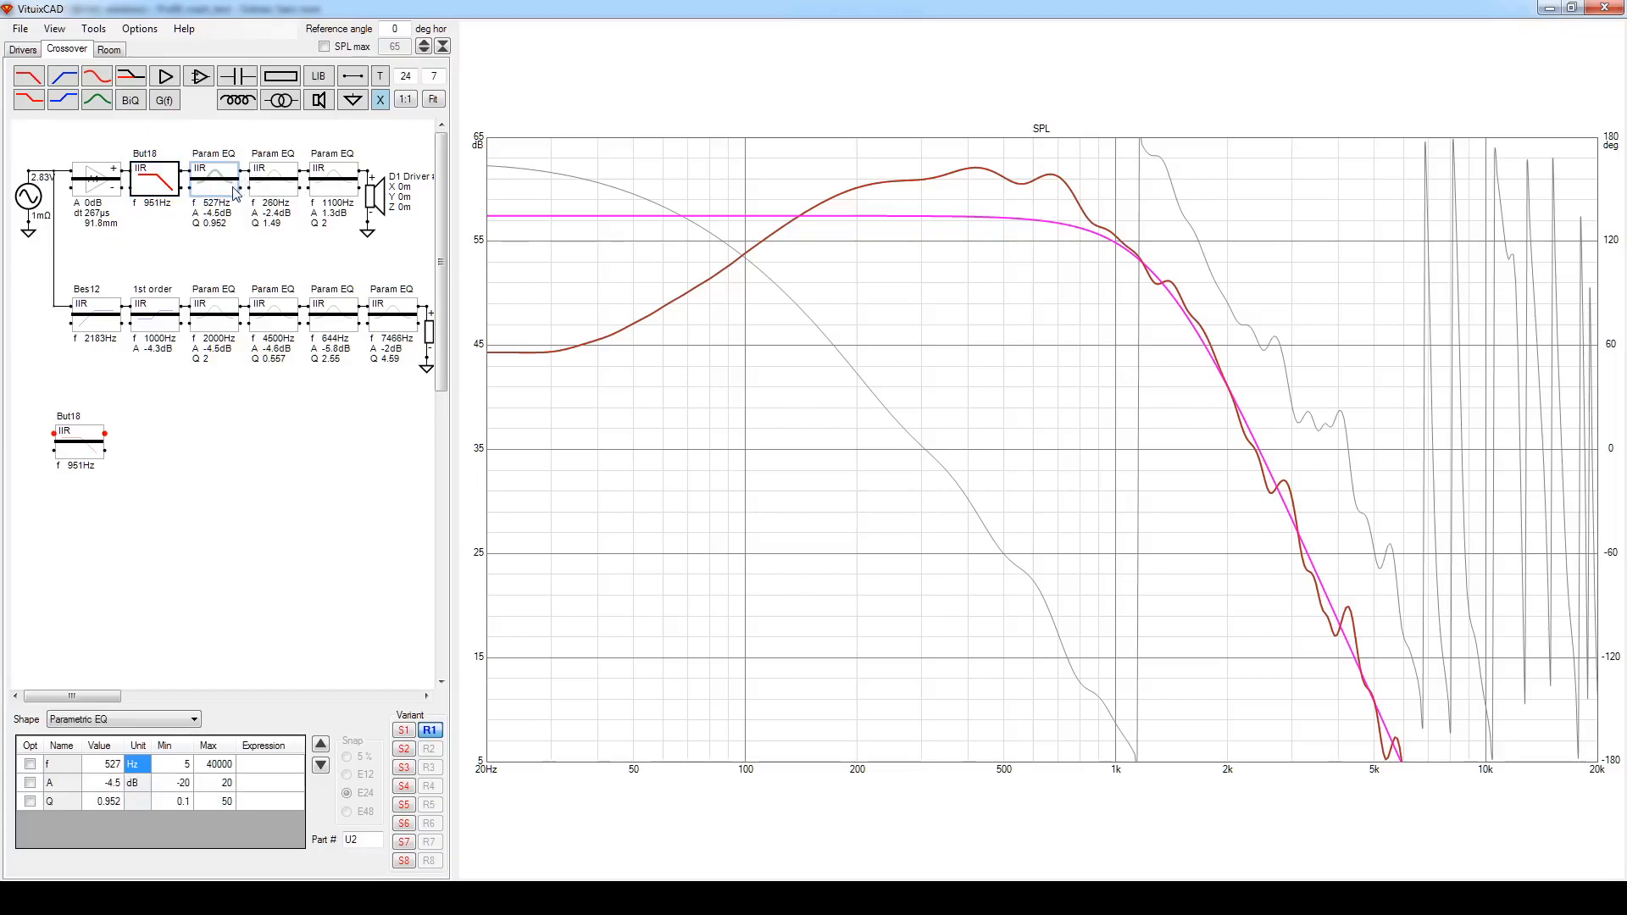
click(236, 192)
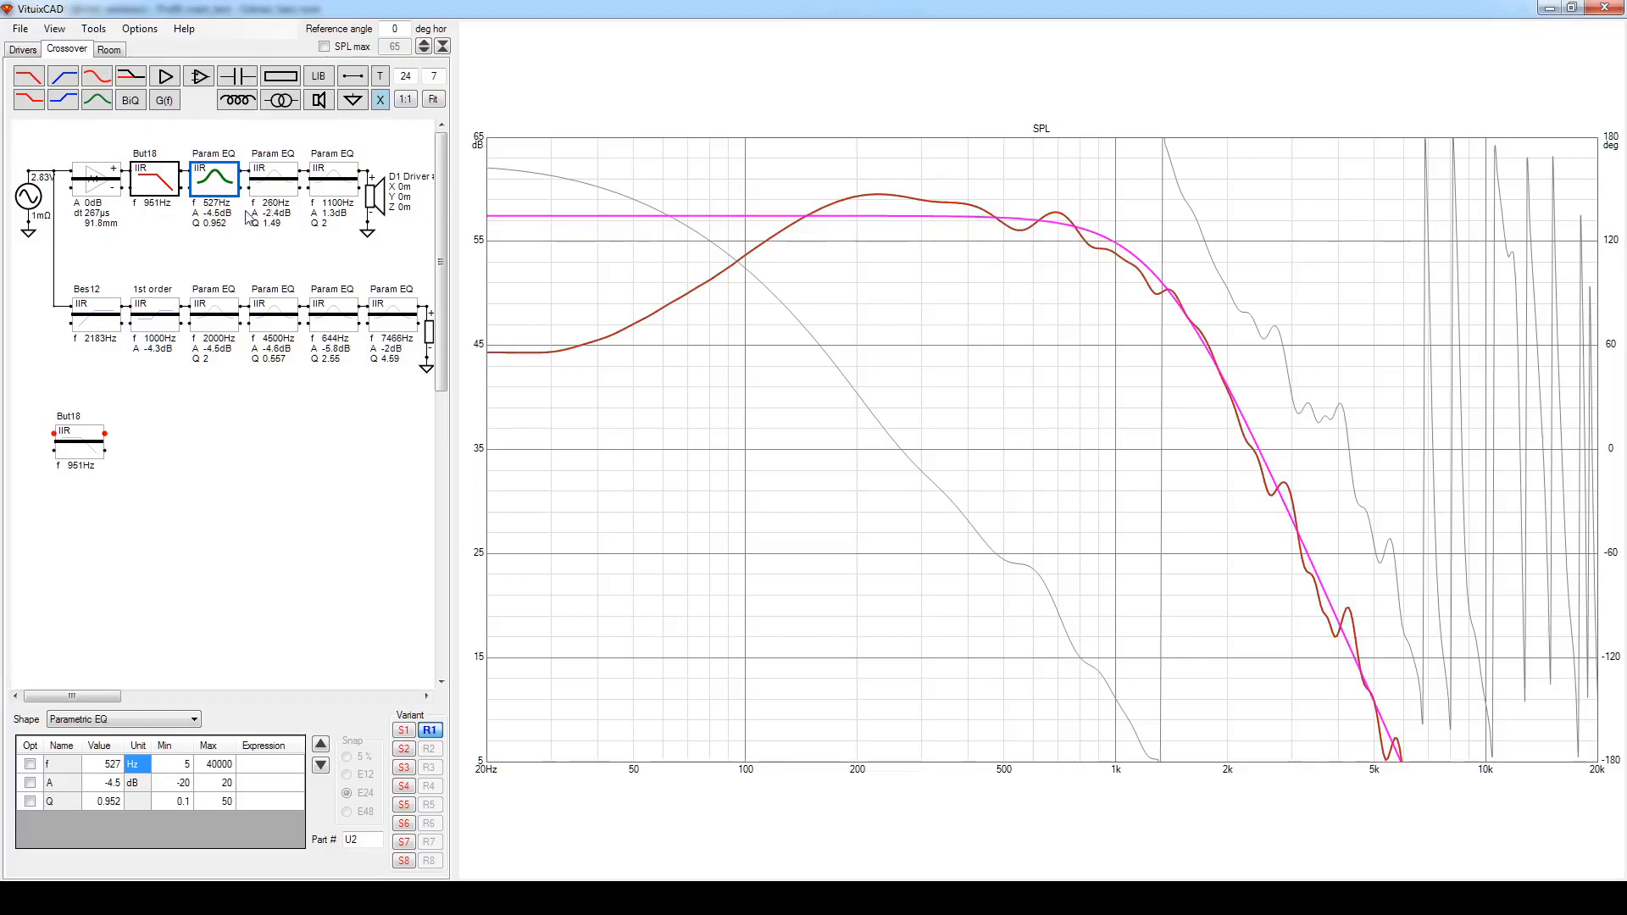
click(138, 790)
scroll(138, 794, up, 1)
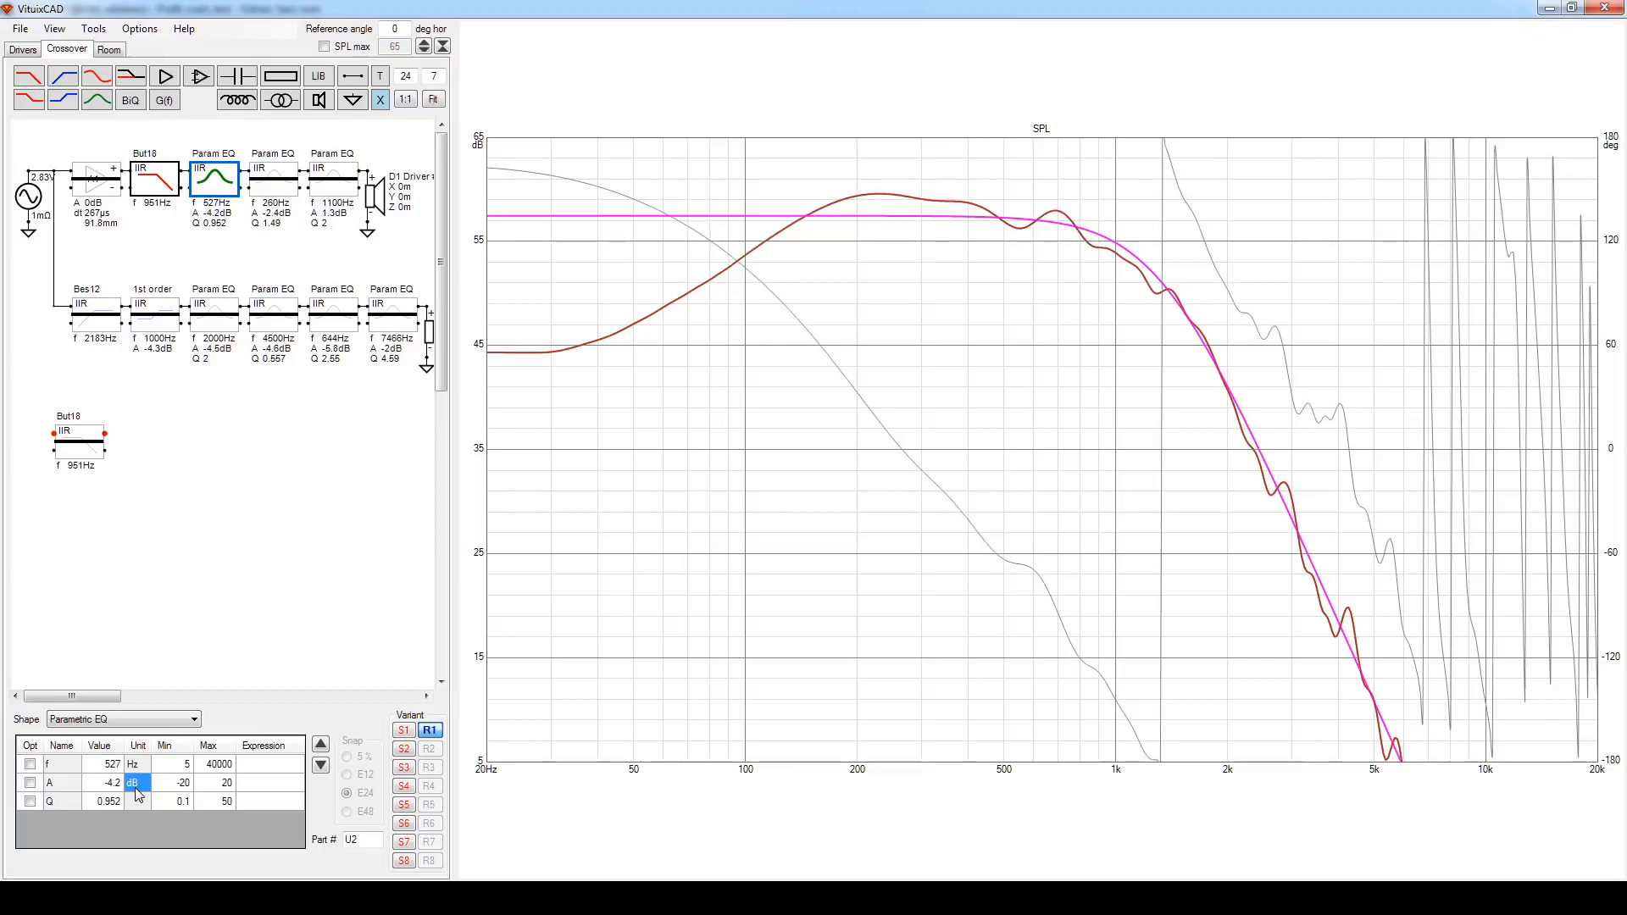
scroll(139, 794, down, 1)
scroll(137, 802, up, 4)
scroll(136, 801, down, 15)
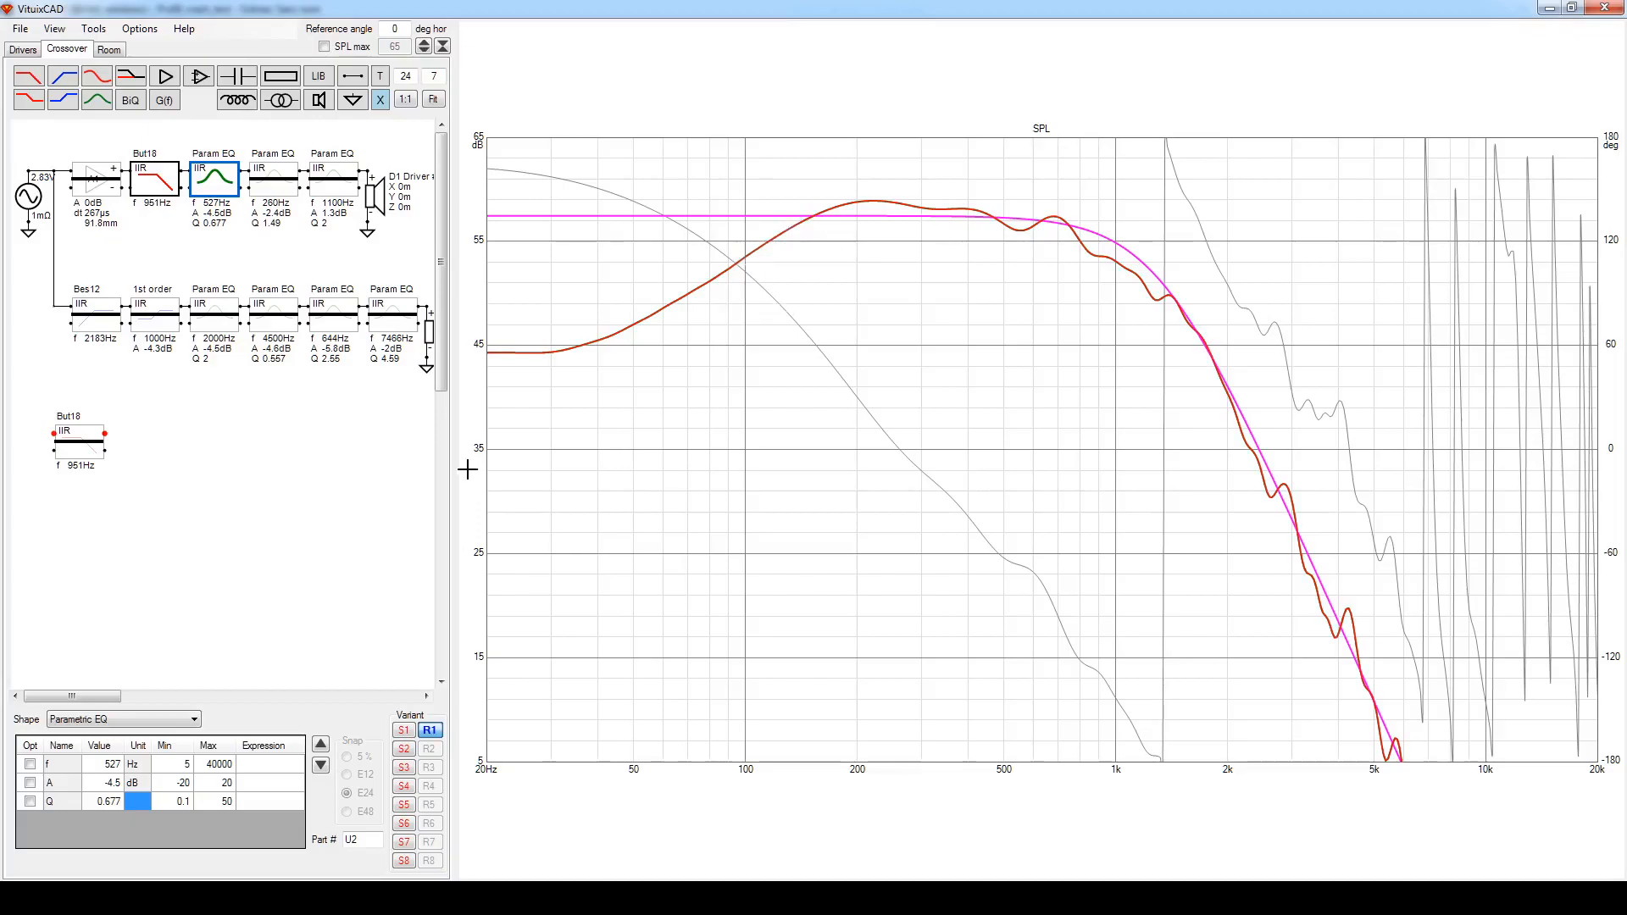
scroll(140, 805, up, 6)
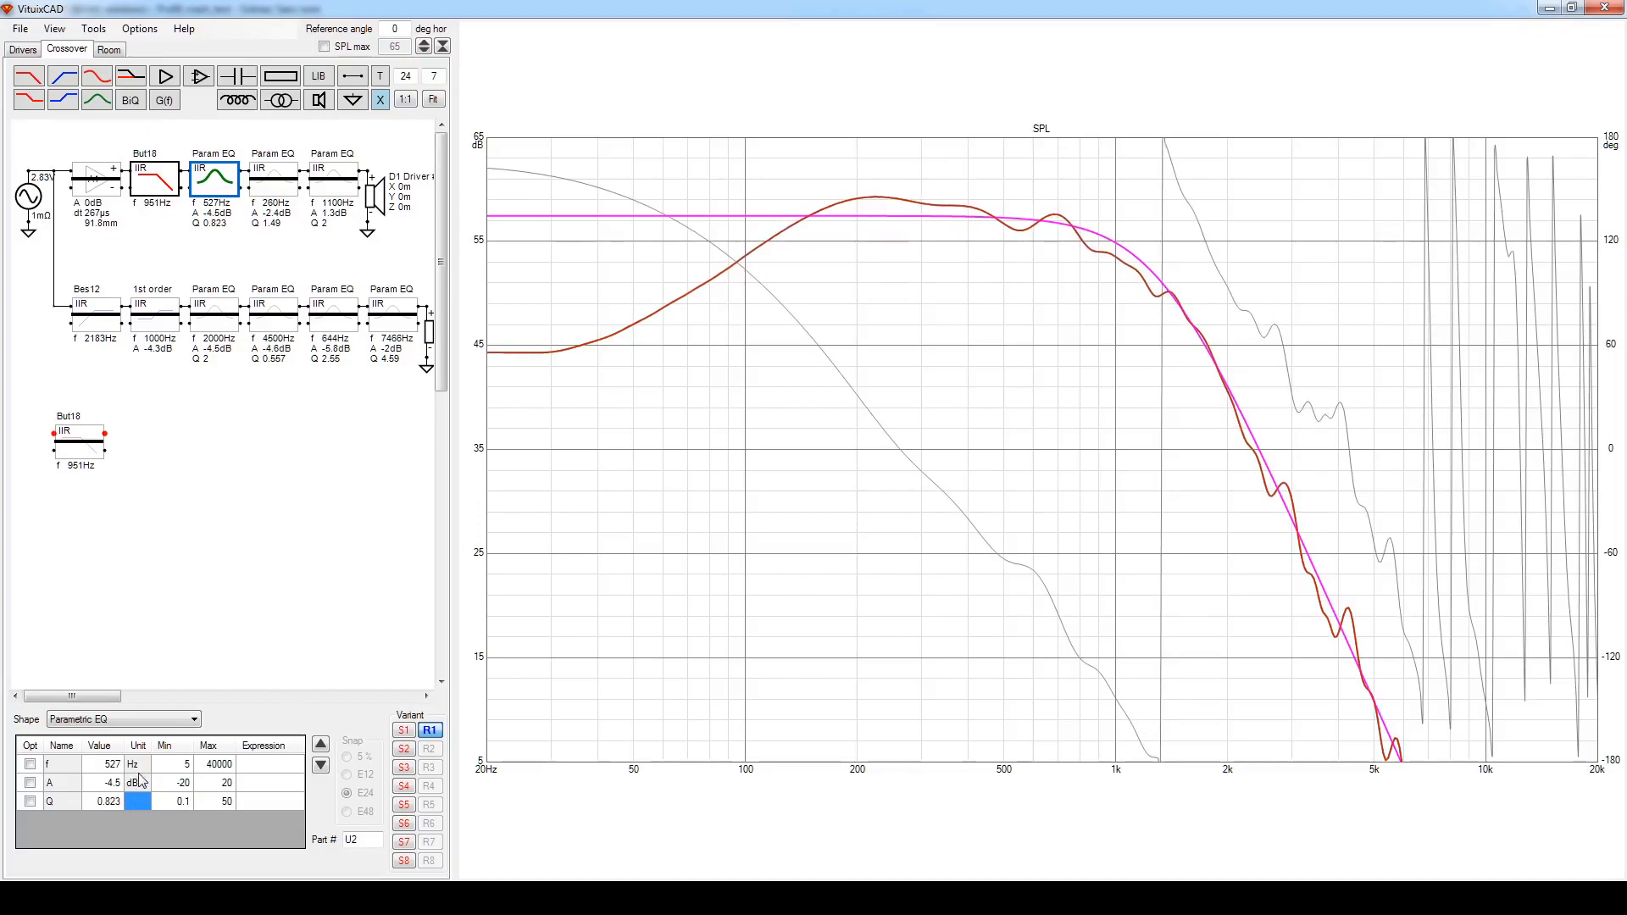
scroll(133, 816, up, 2)
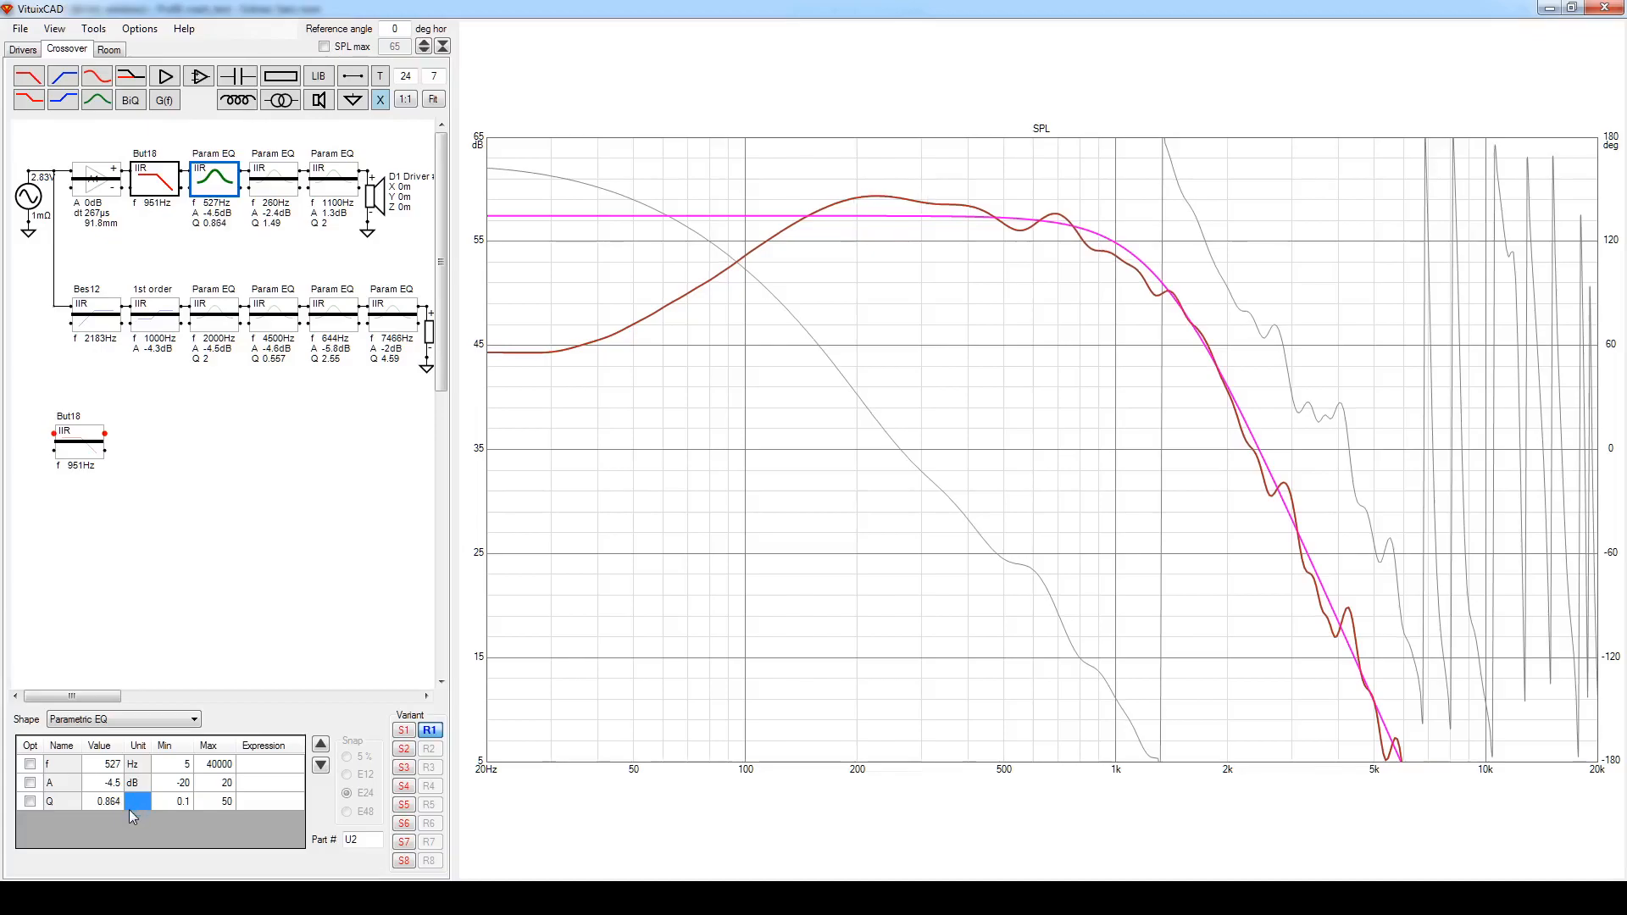
Remove the short from the 260 Hz parametric EQ in the Driver #1 branch and raise the 527 Hz EQ's Q to 0.952.
click(275, 192)
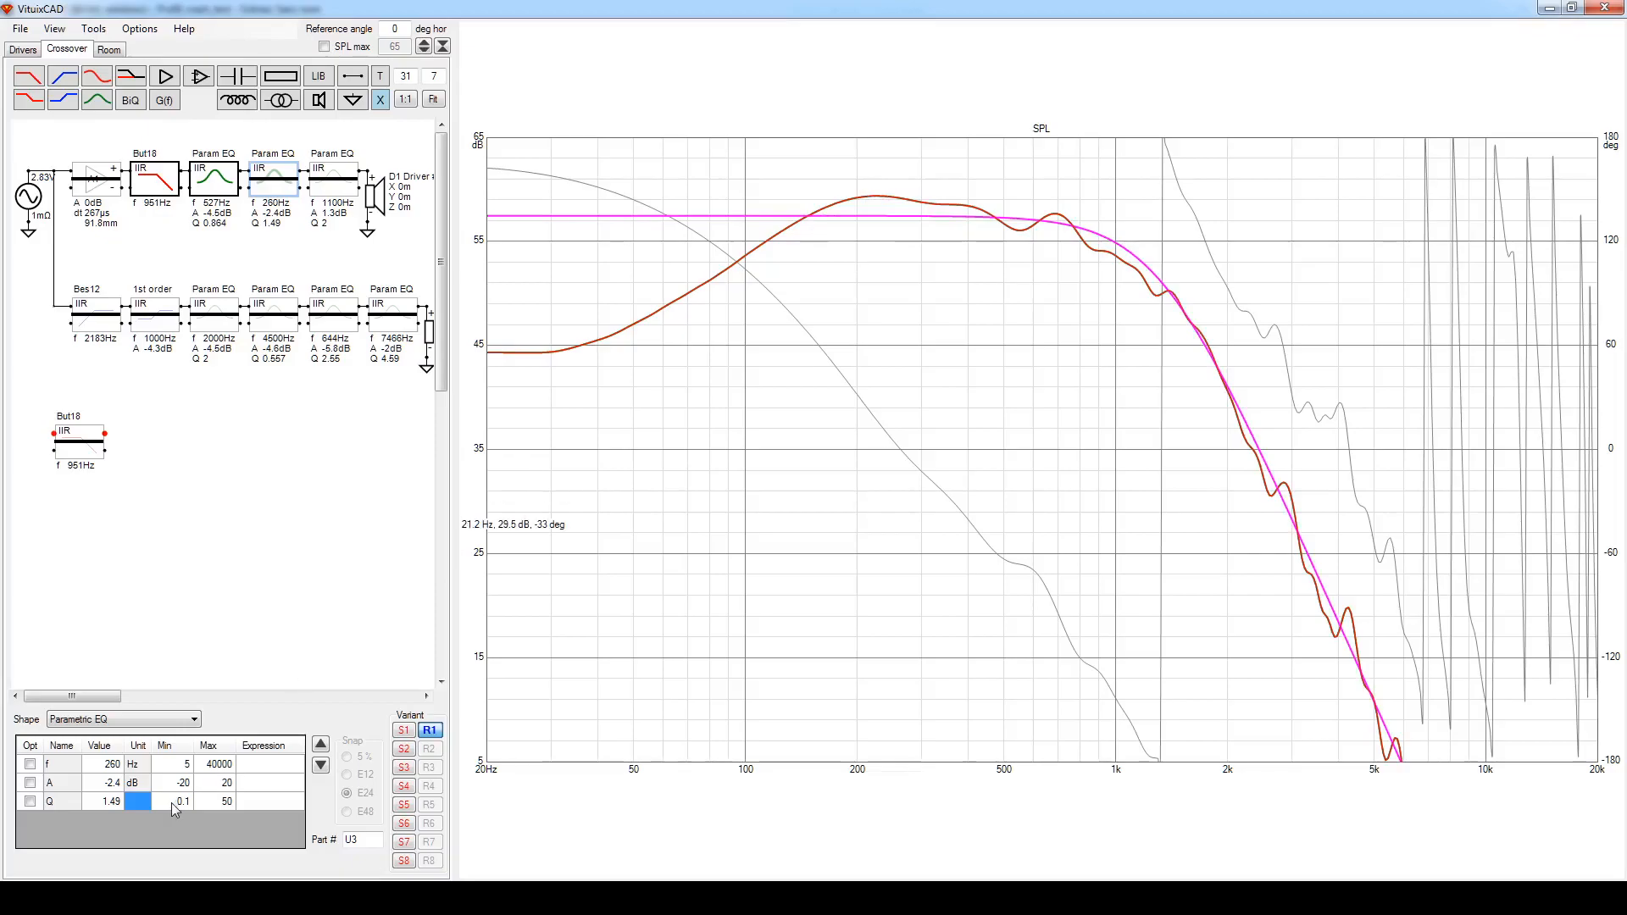
right_click(273, 194)
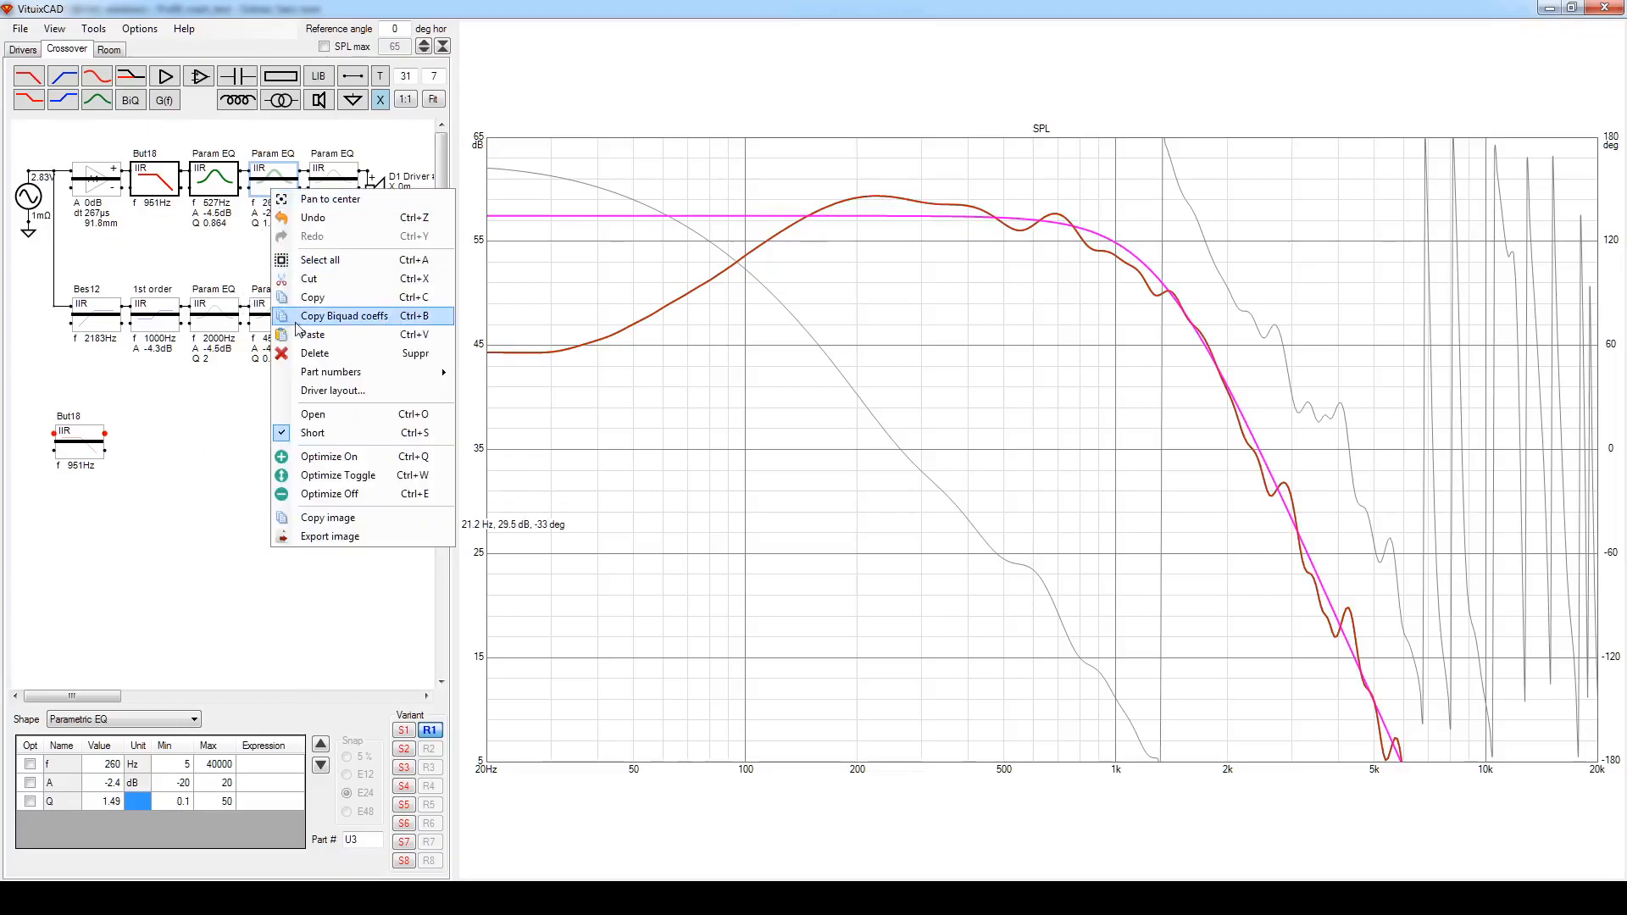
click(323, 428)
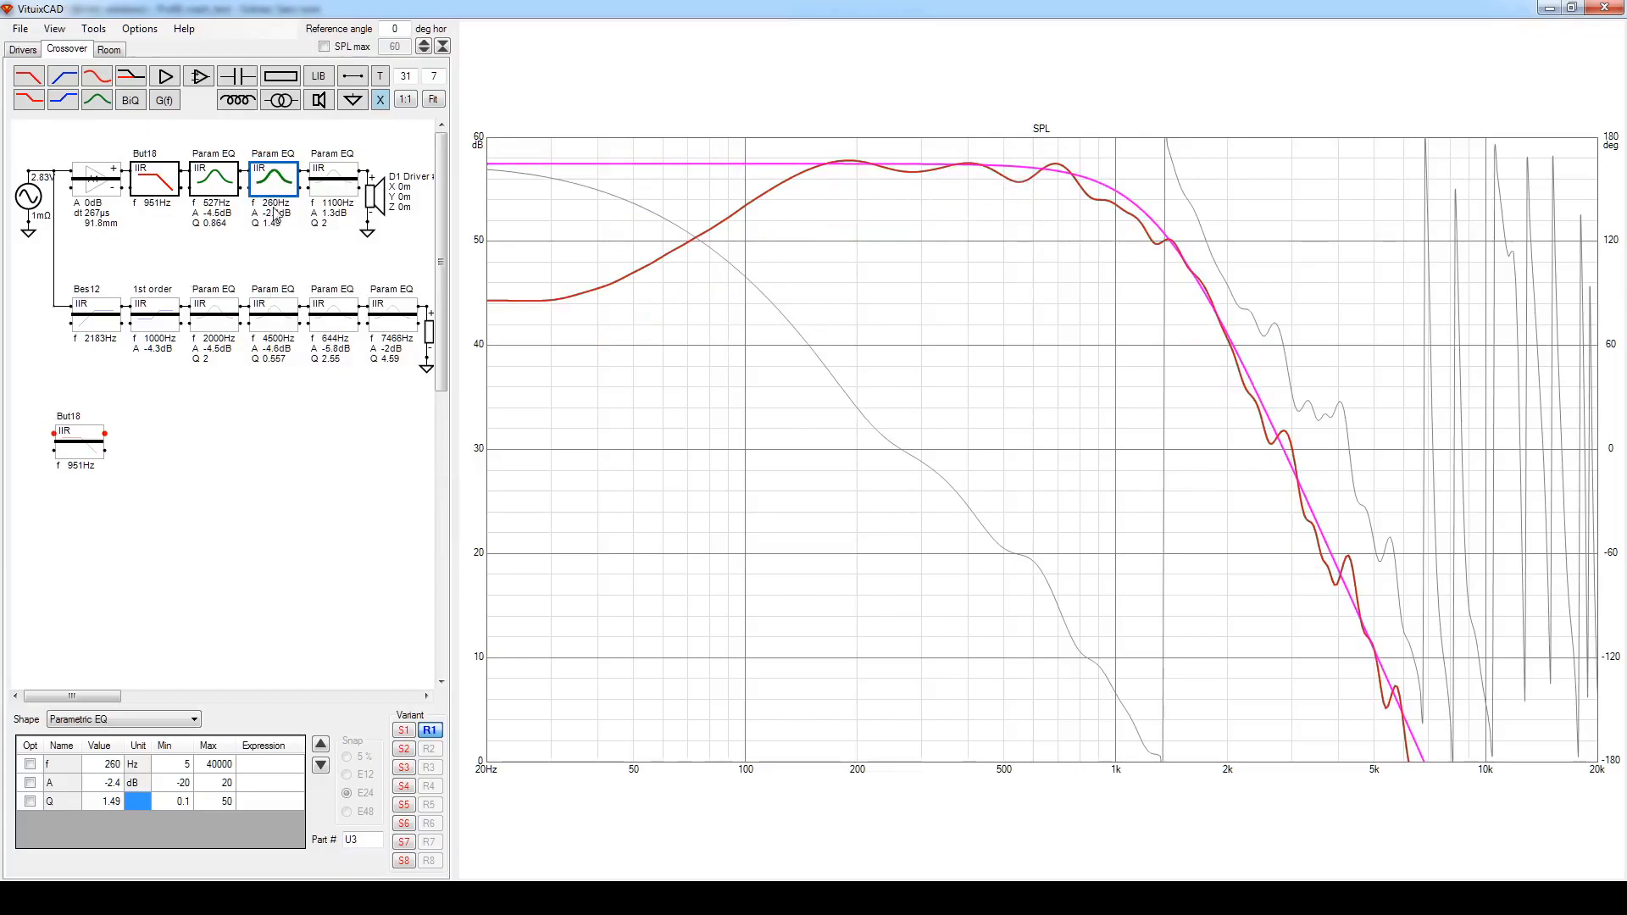
click(223, 180)
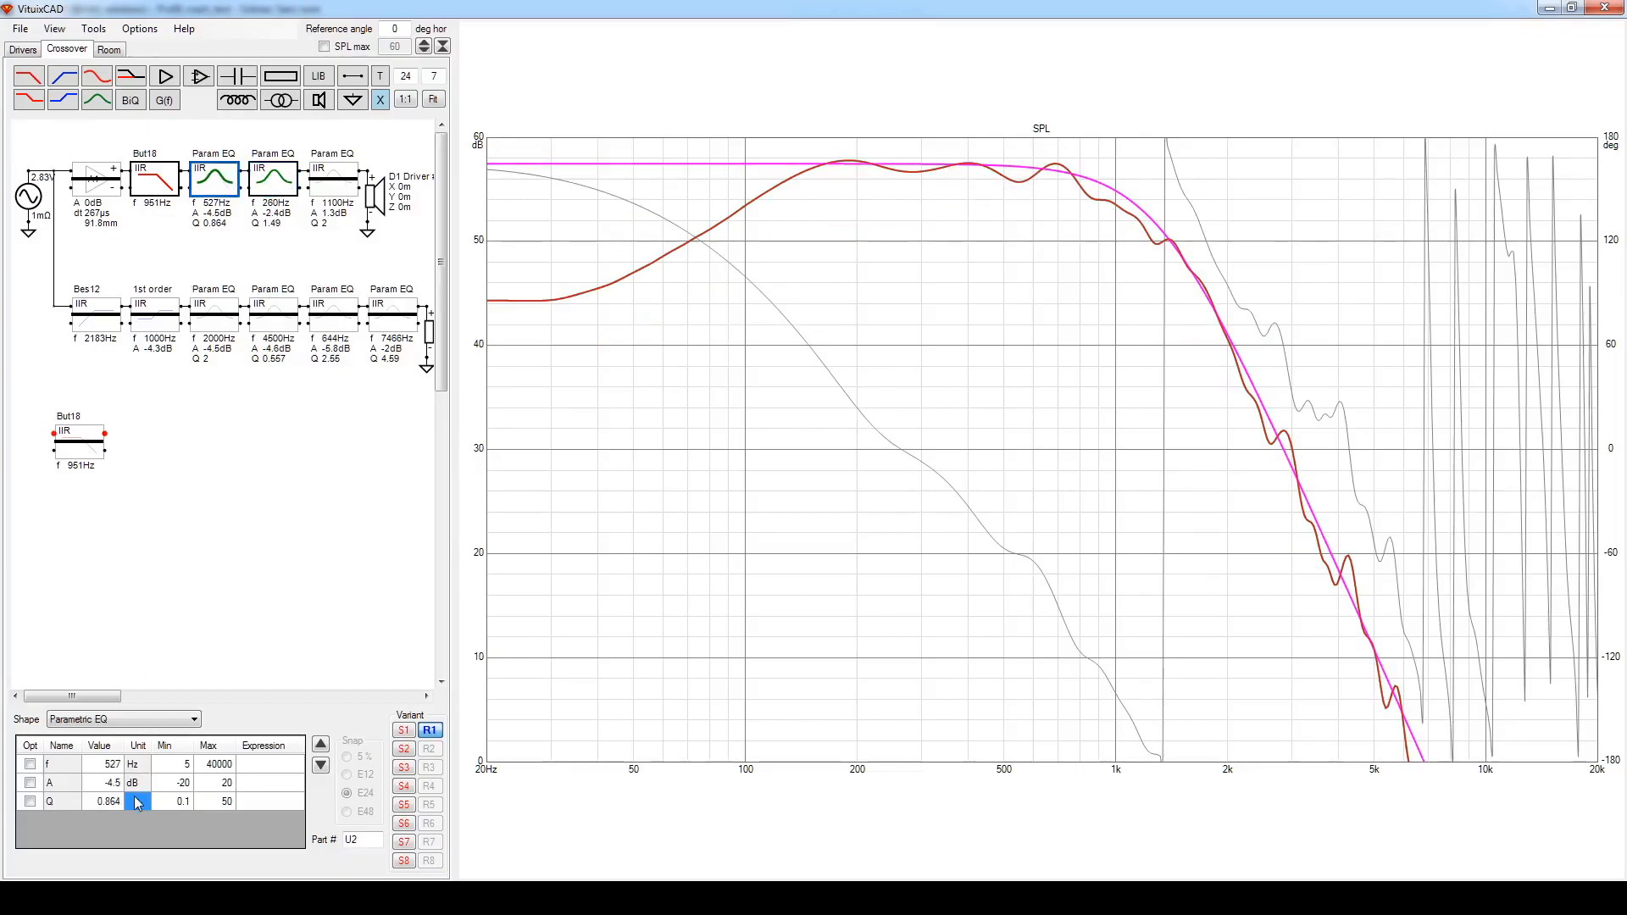
scroll(138, 803, up, 2)
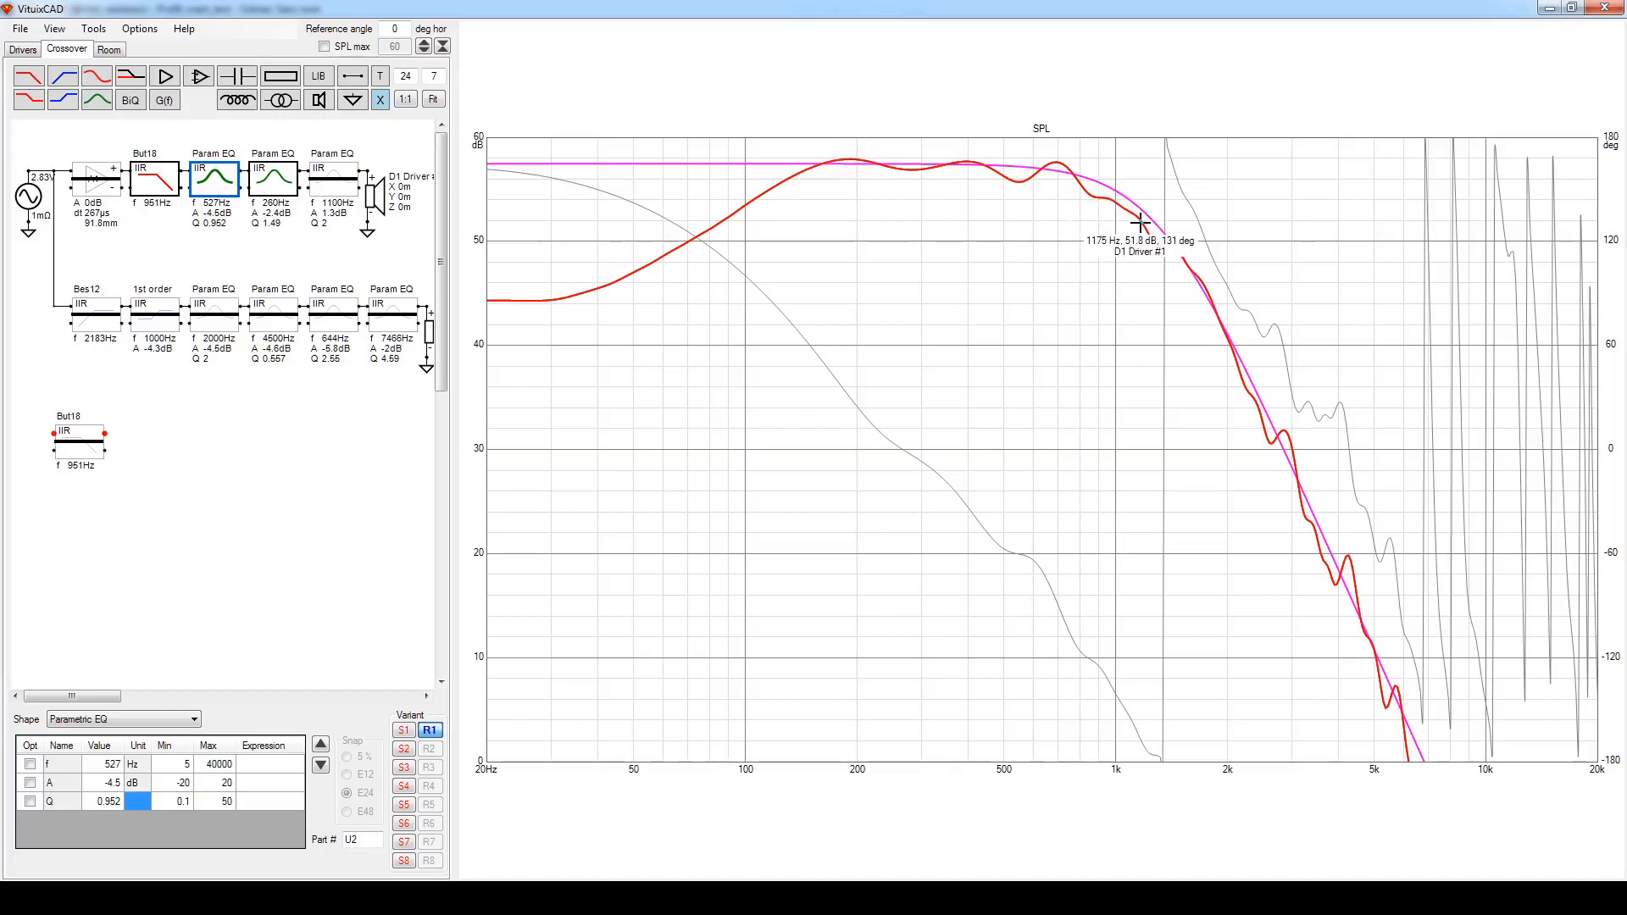
Remove the short from the 1100 Hz parametric EQ in the Driver #1 branch and raise its gain to 1.5 dB.
click(333, 191)
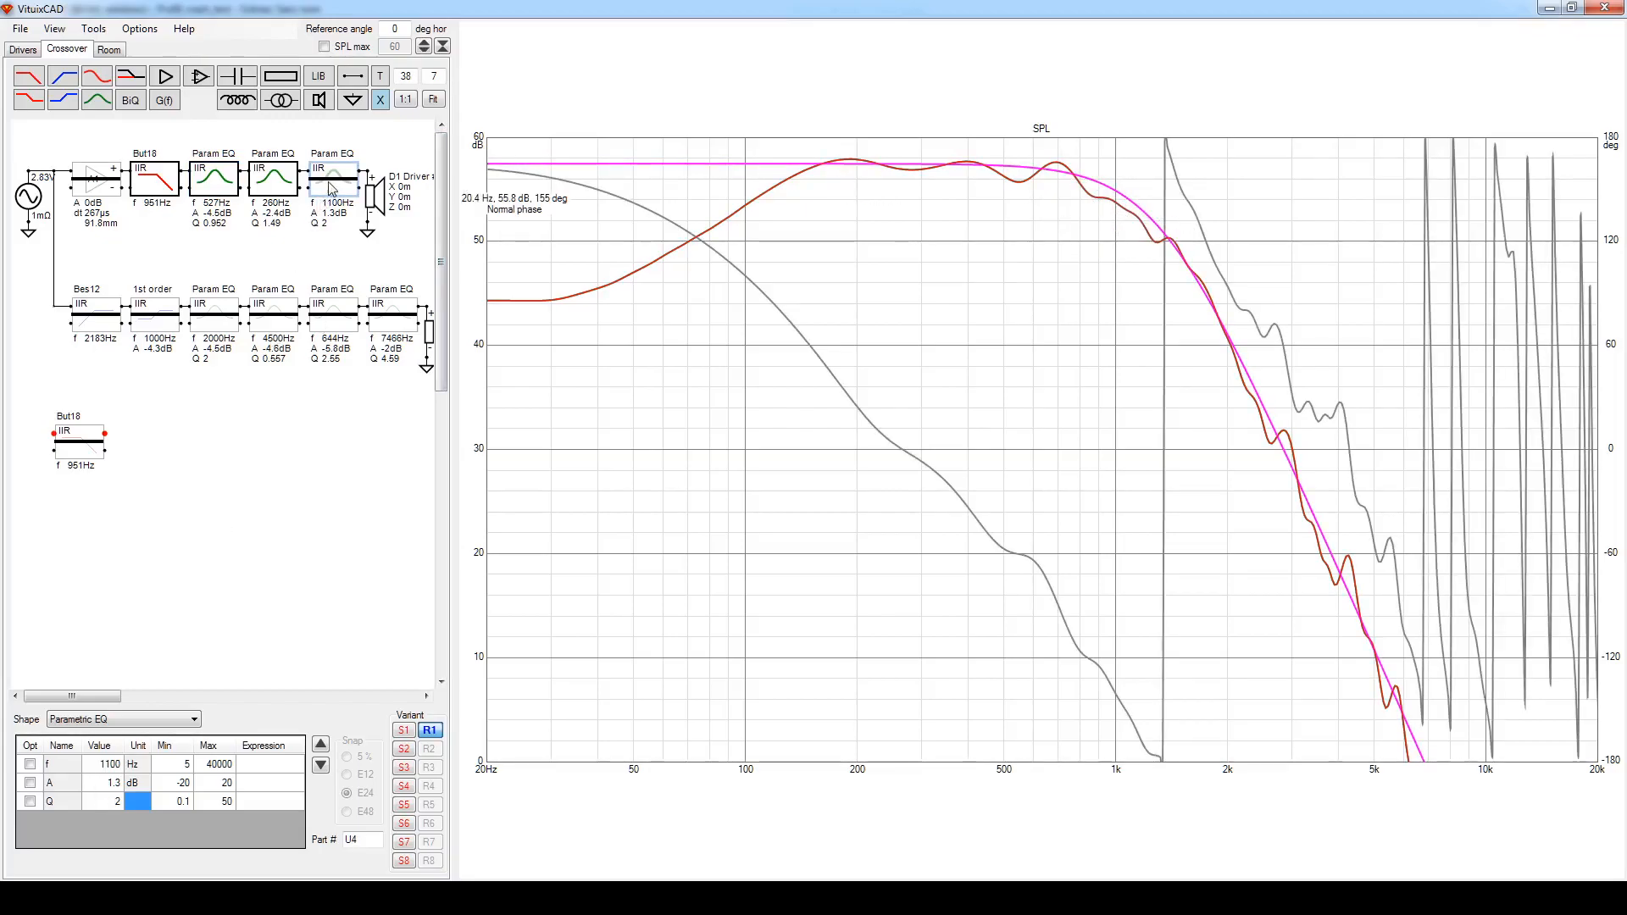
right_click(331, 188)
click(379, 426)
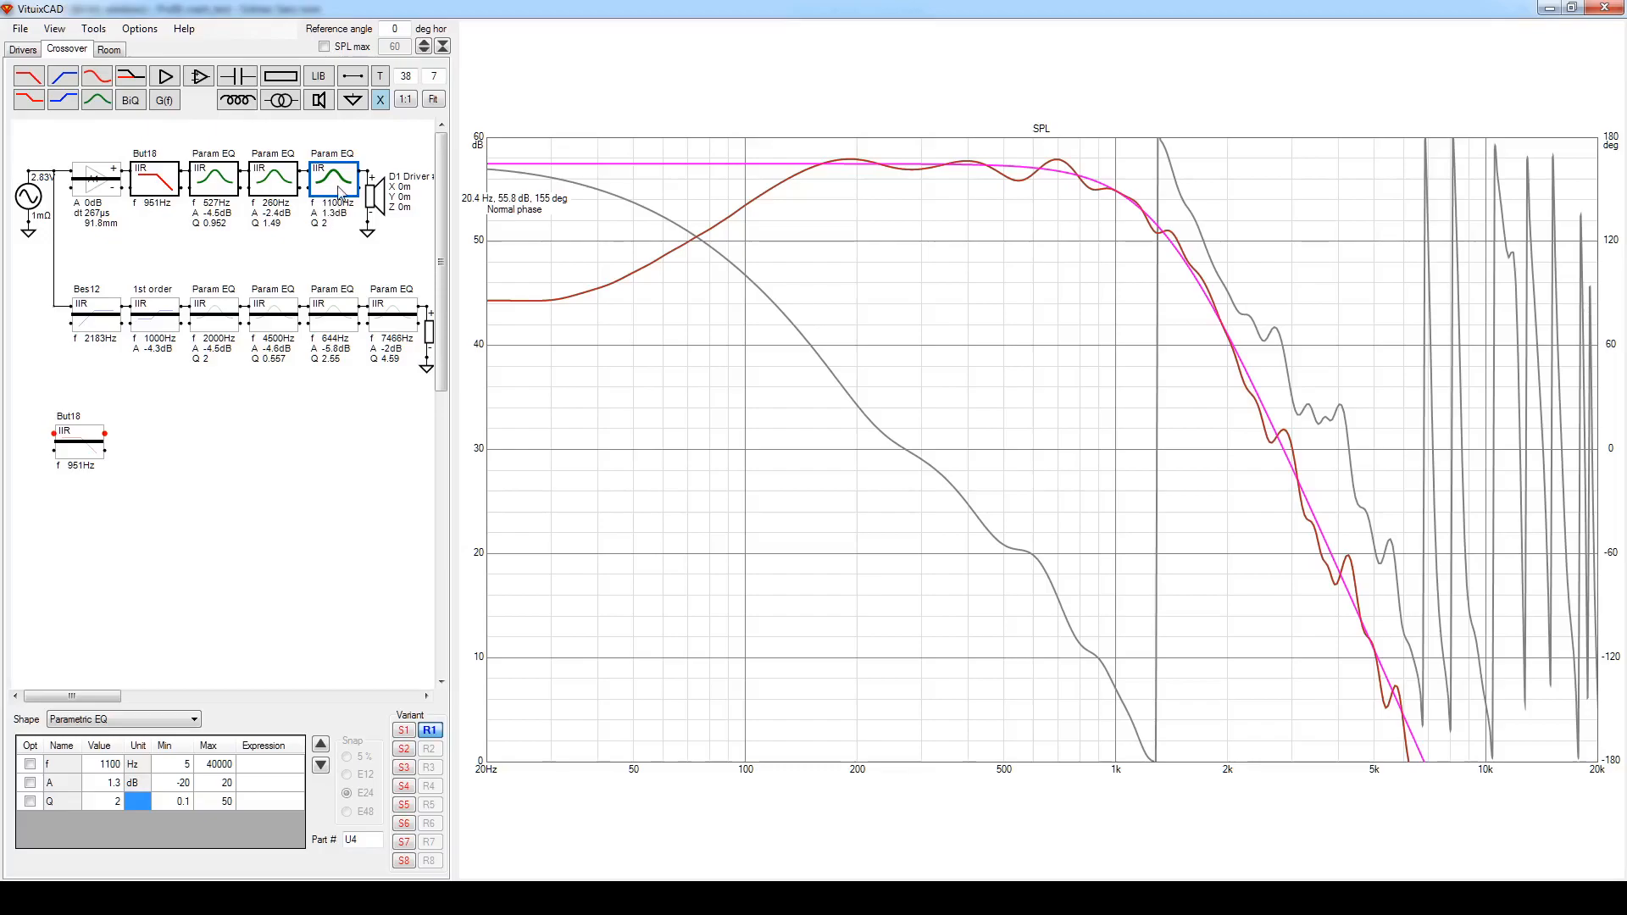
click(139, 785)
scroll(140, 789, up, 2)
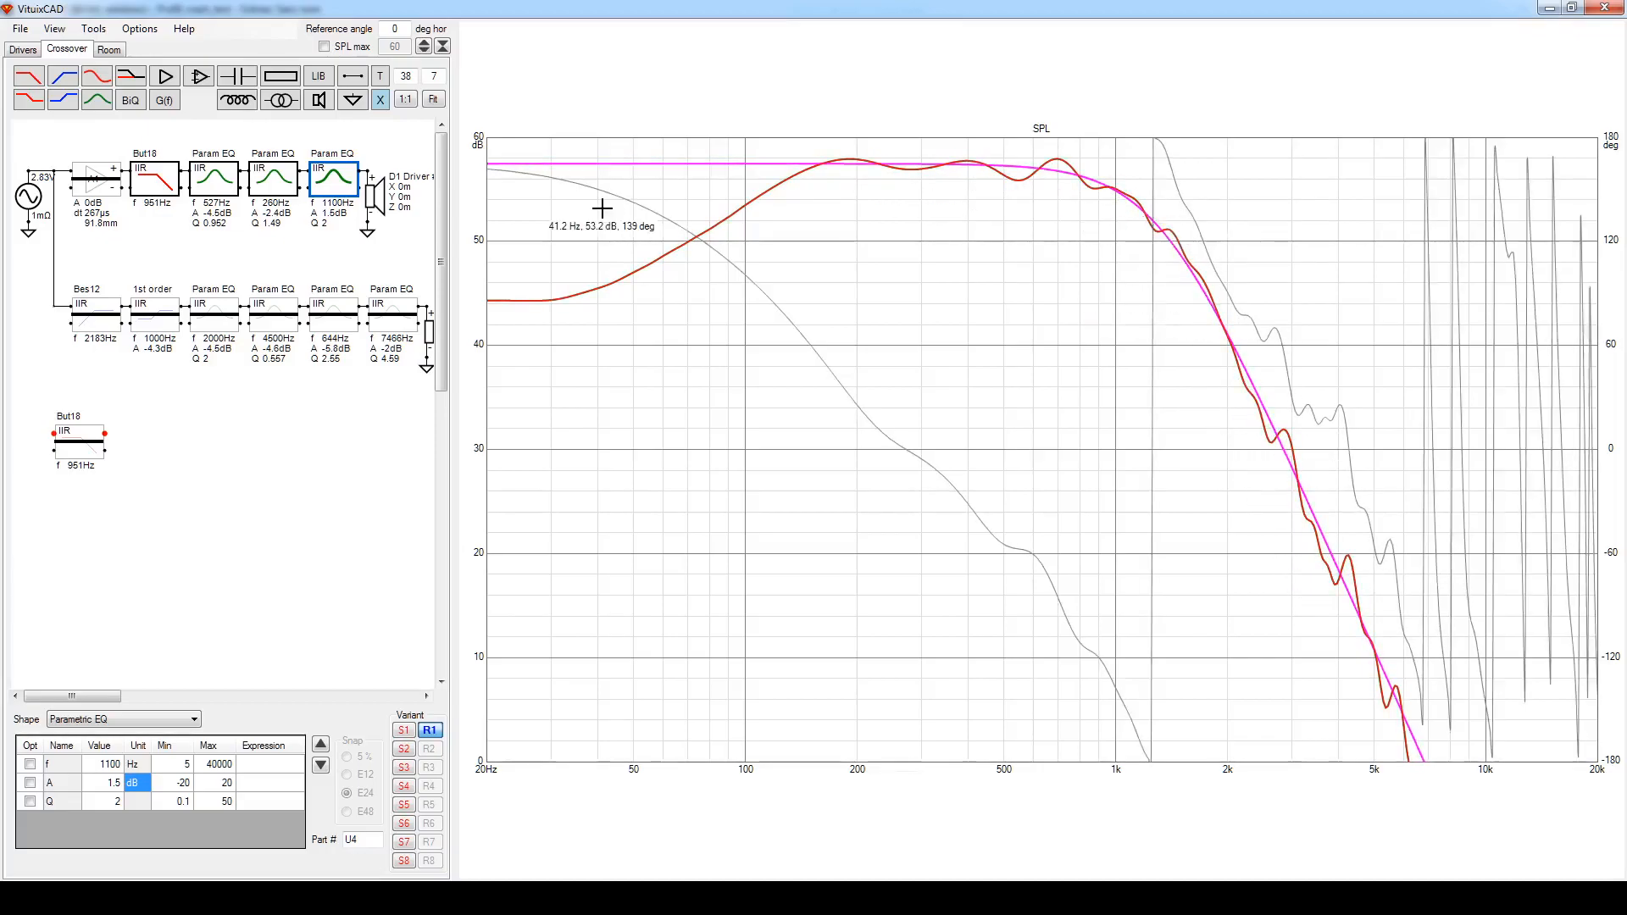
Mute Driver #1 and unmute Driver #2.
right_click(373, 194)
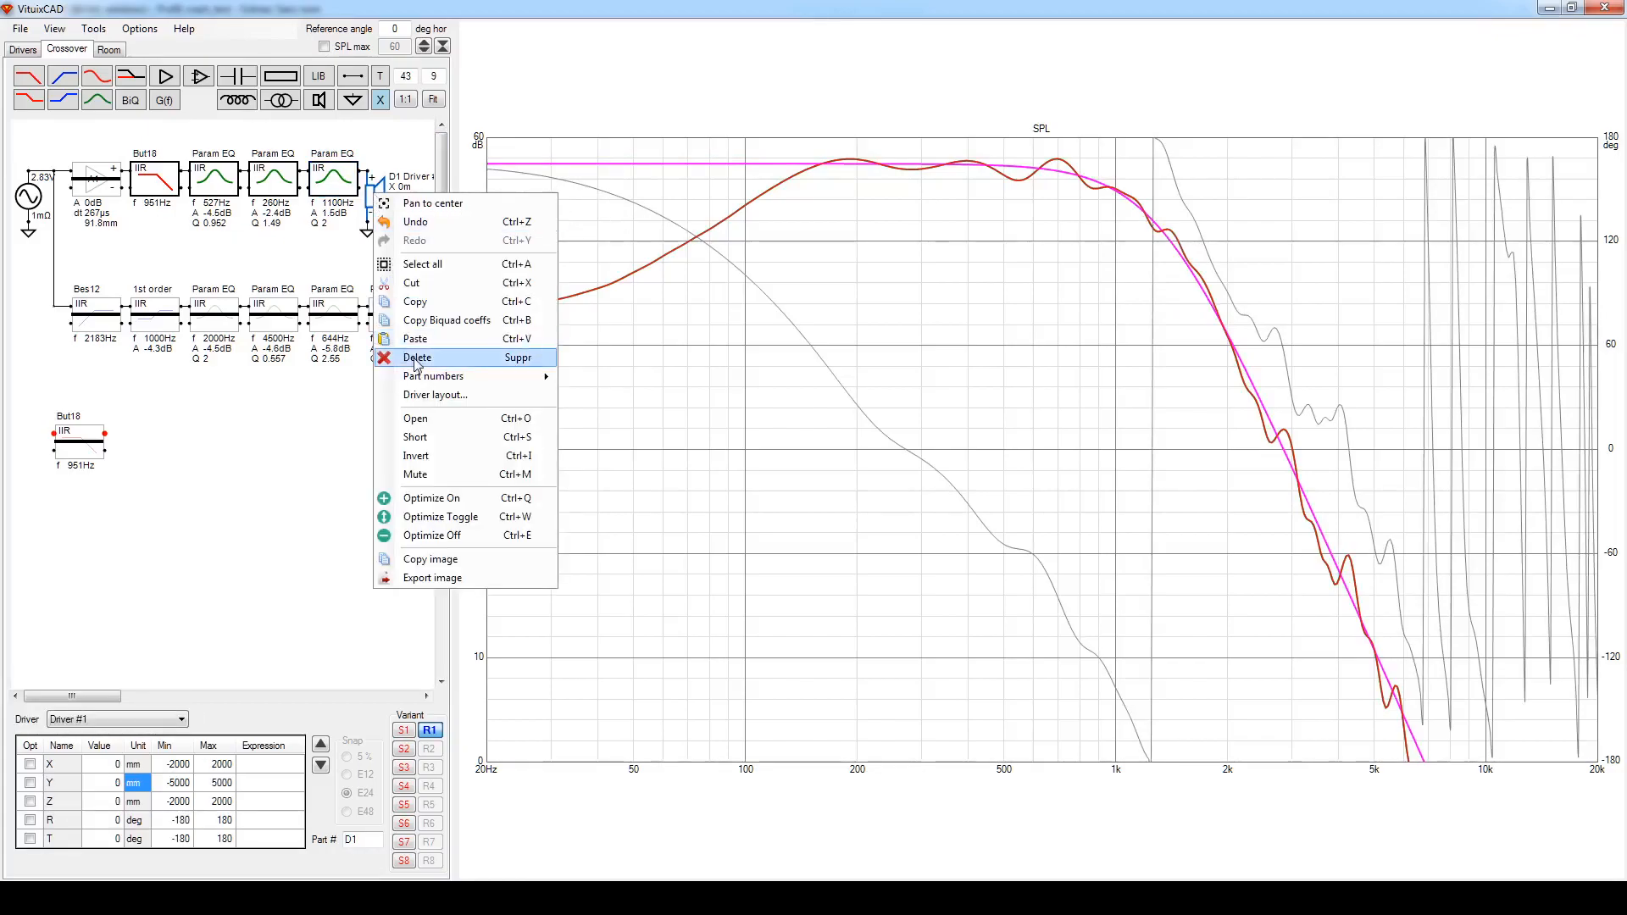
click(416, 458)
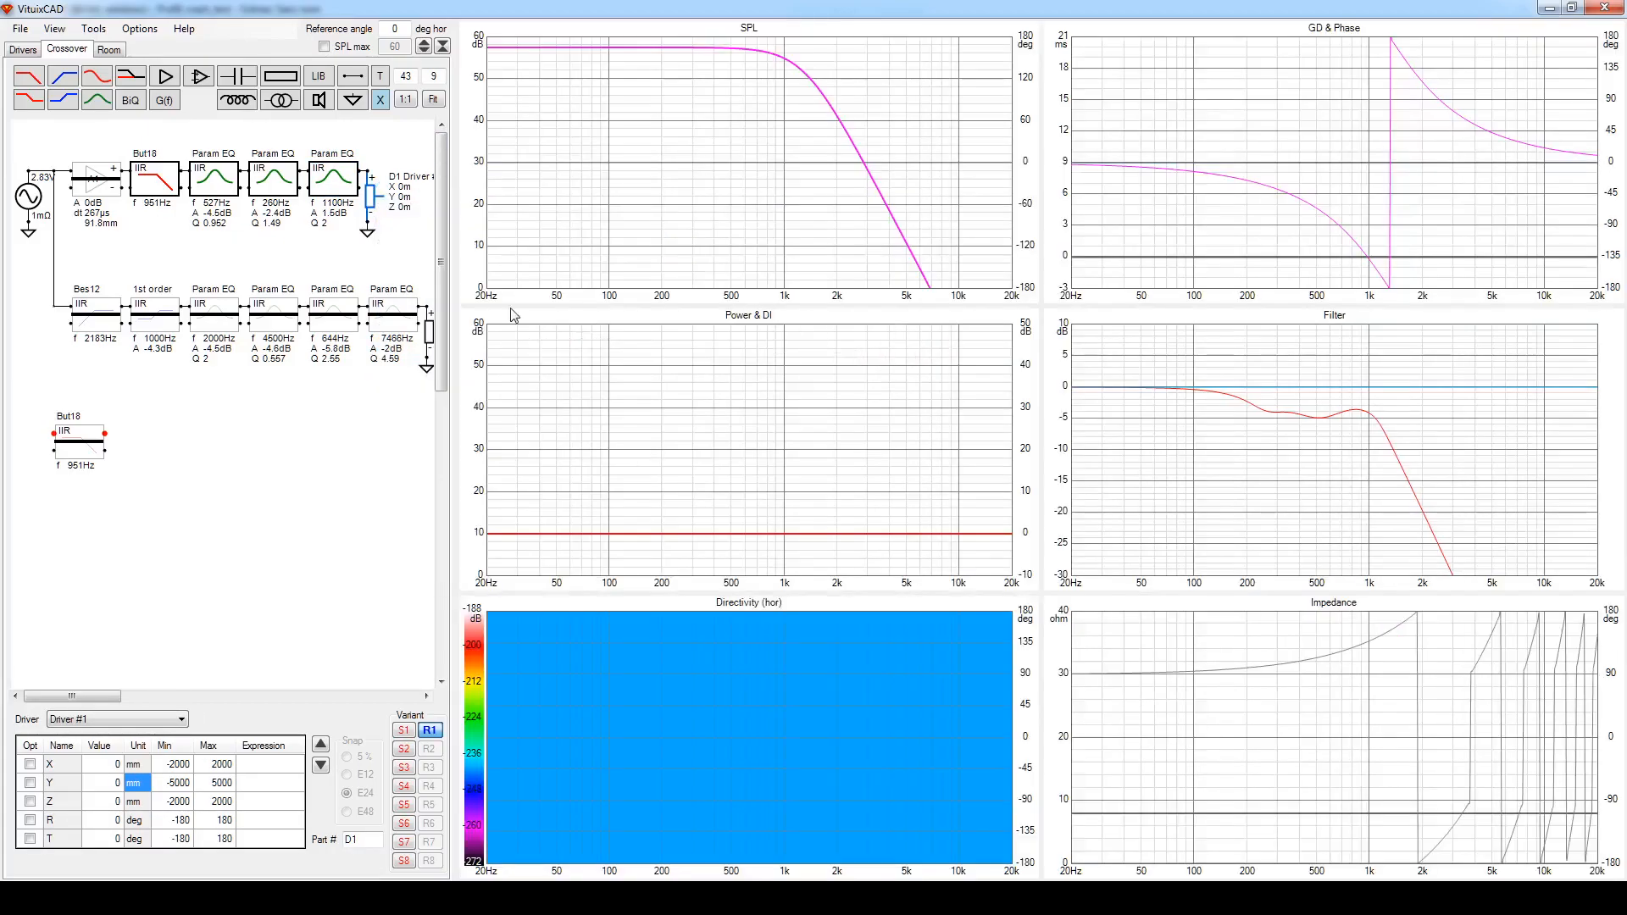
right_click(426, 337)
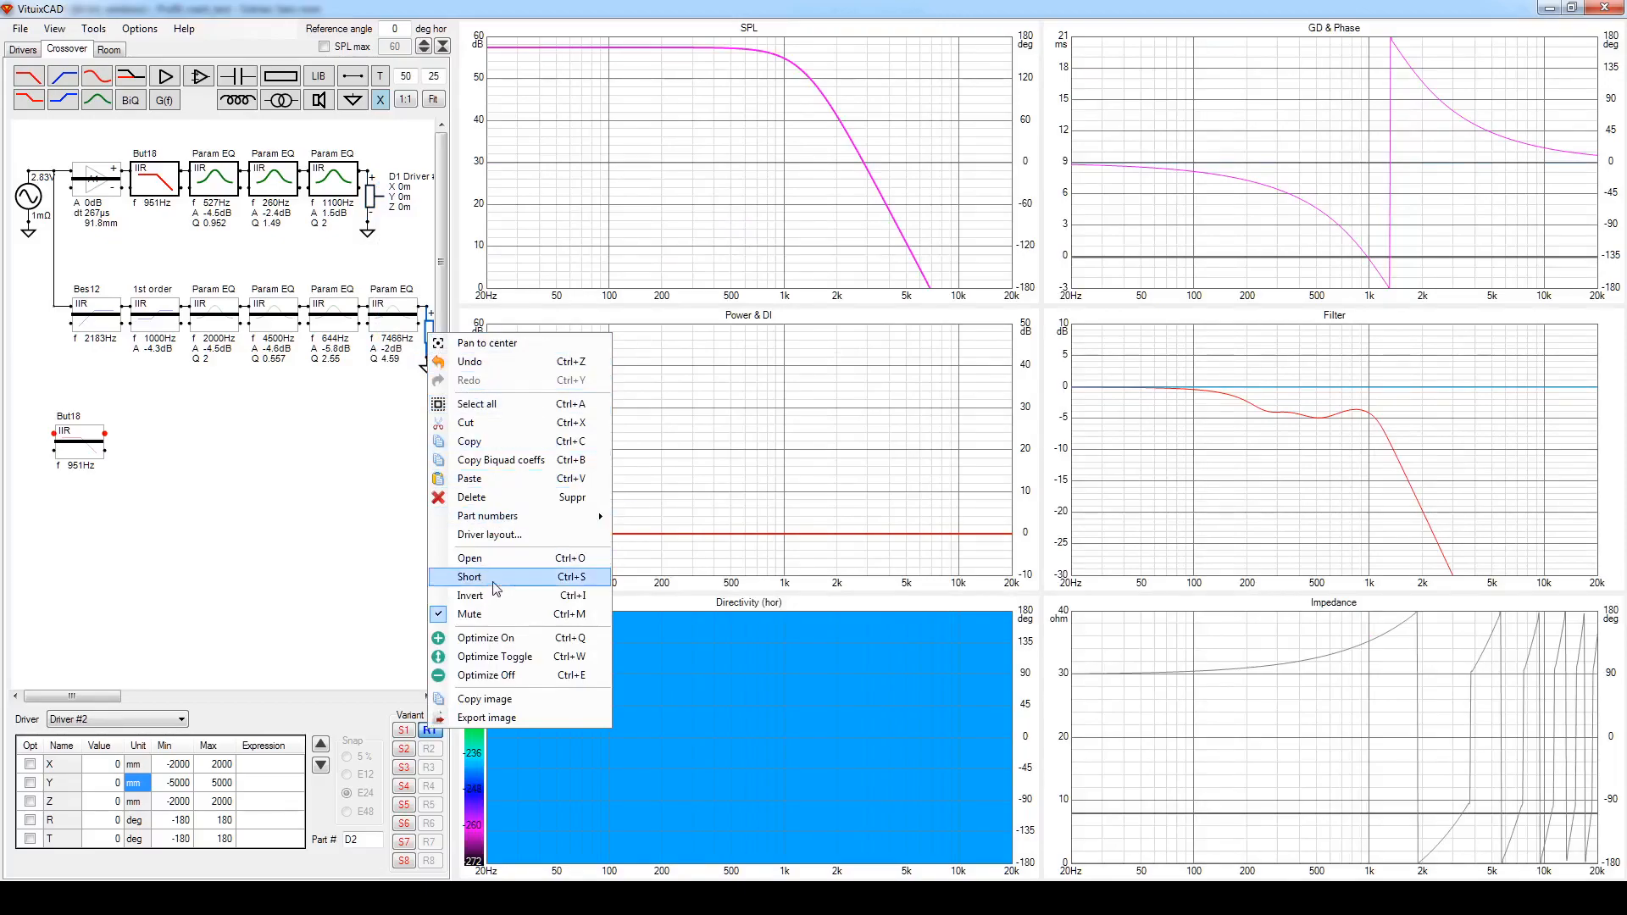
click(489, 618)
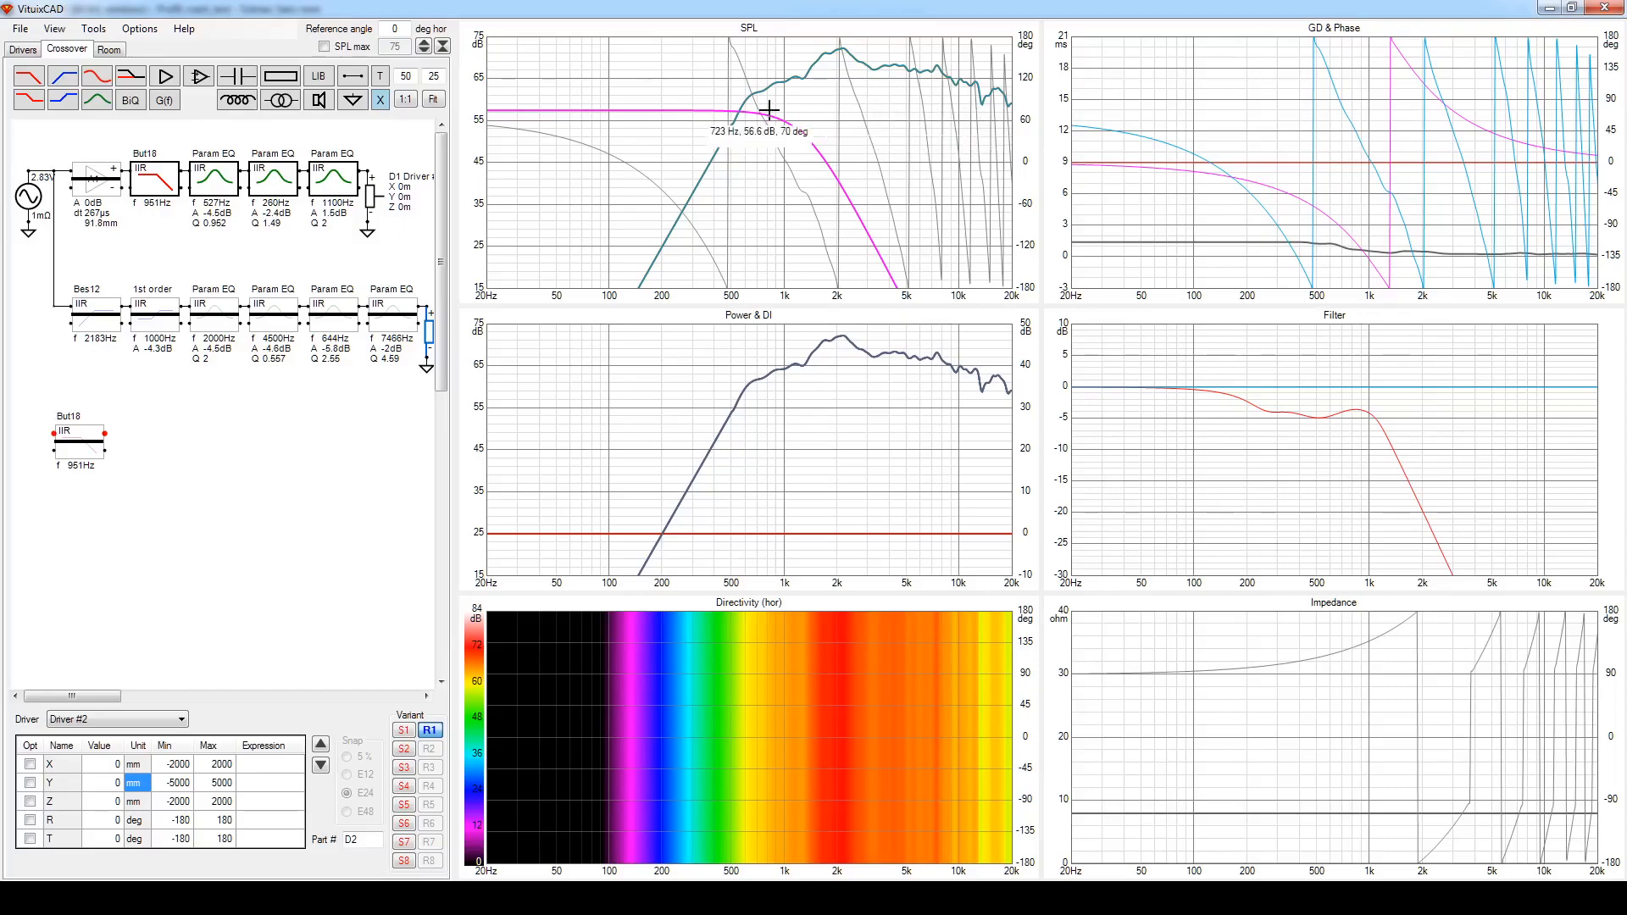
Enlarge the SPL chart and change the optimizer target to an order 4 Linkwitz-Riley high-pass at 1300 Hz without a low-pass.
double_click(913, 169)
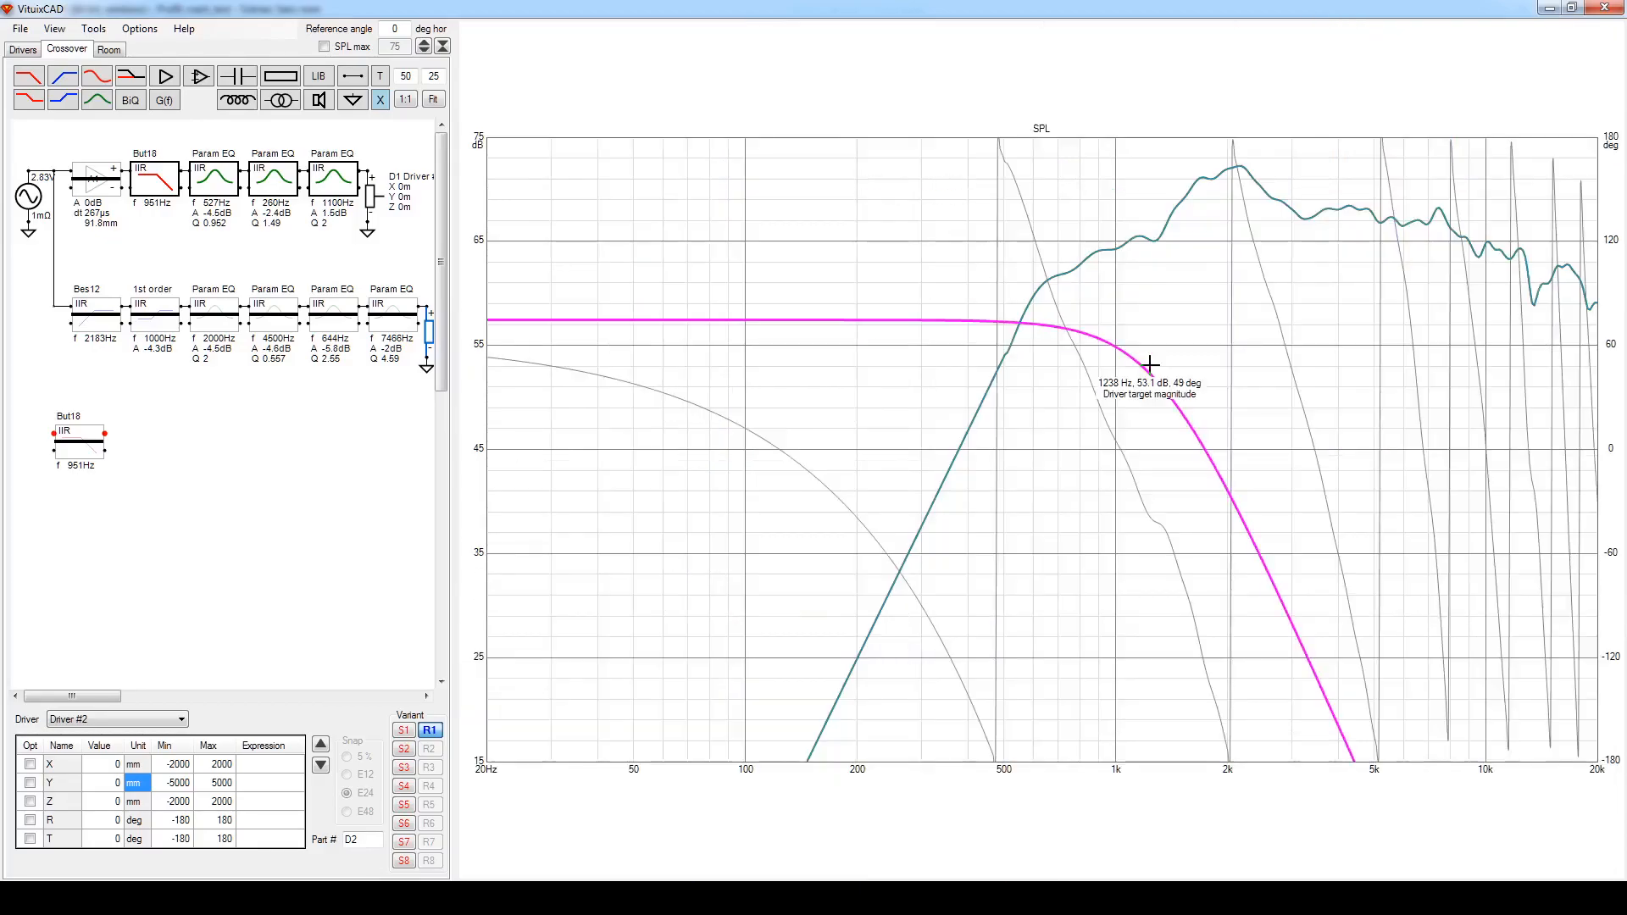
right_click(1075, 412)
click(1117, 428)
click(1078, 422)
click(1081, 431)
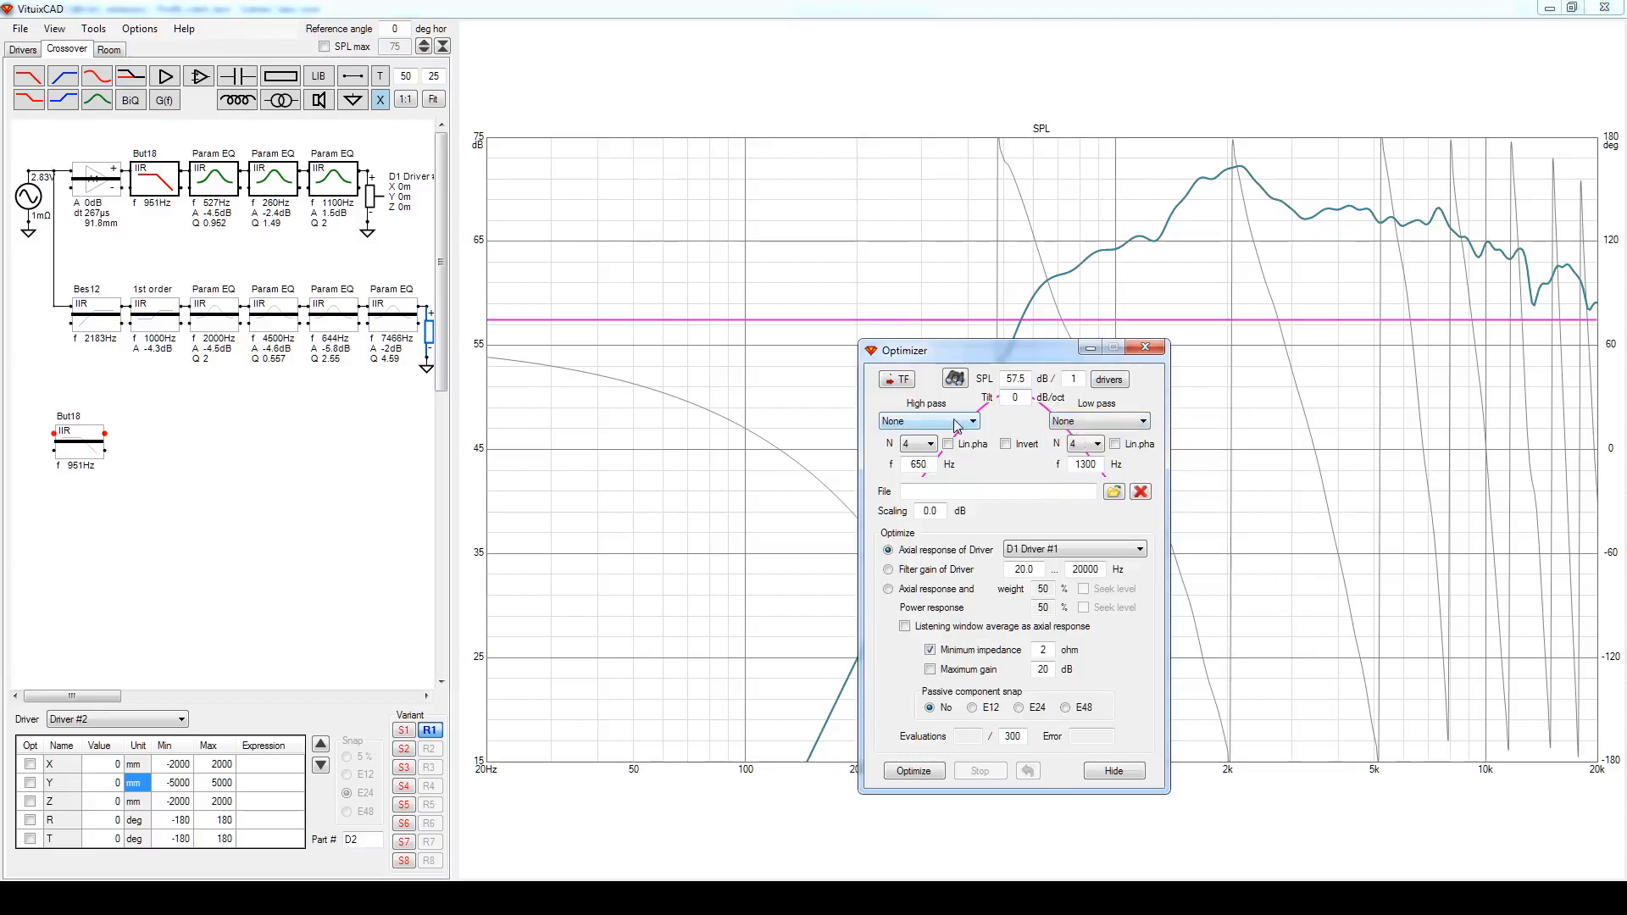
click(957, 422)
click(931, 444)
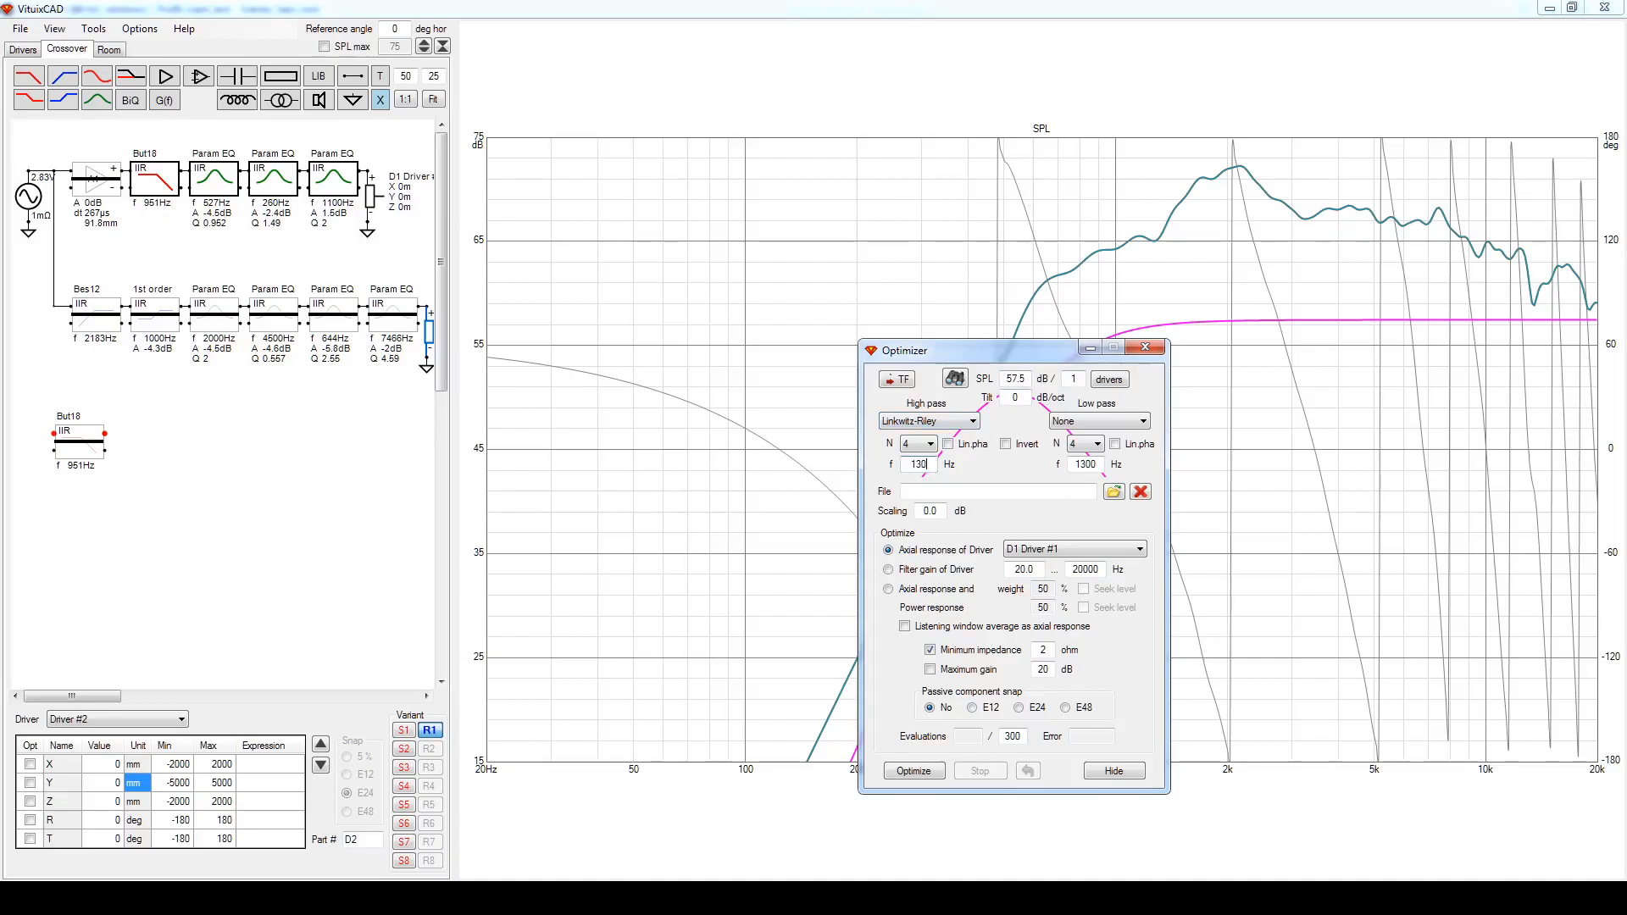
key(Return)
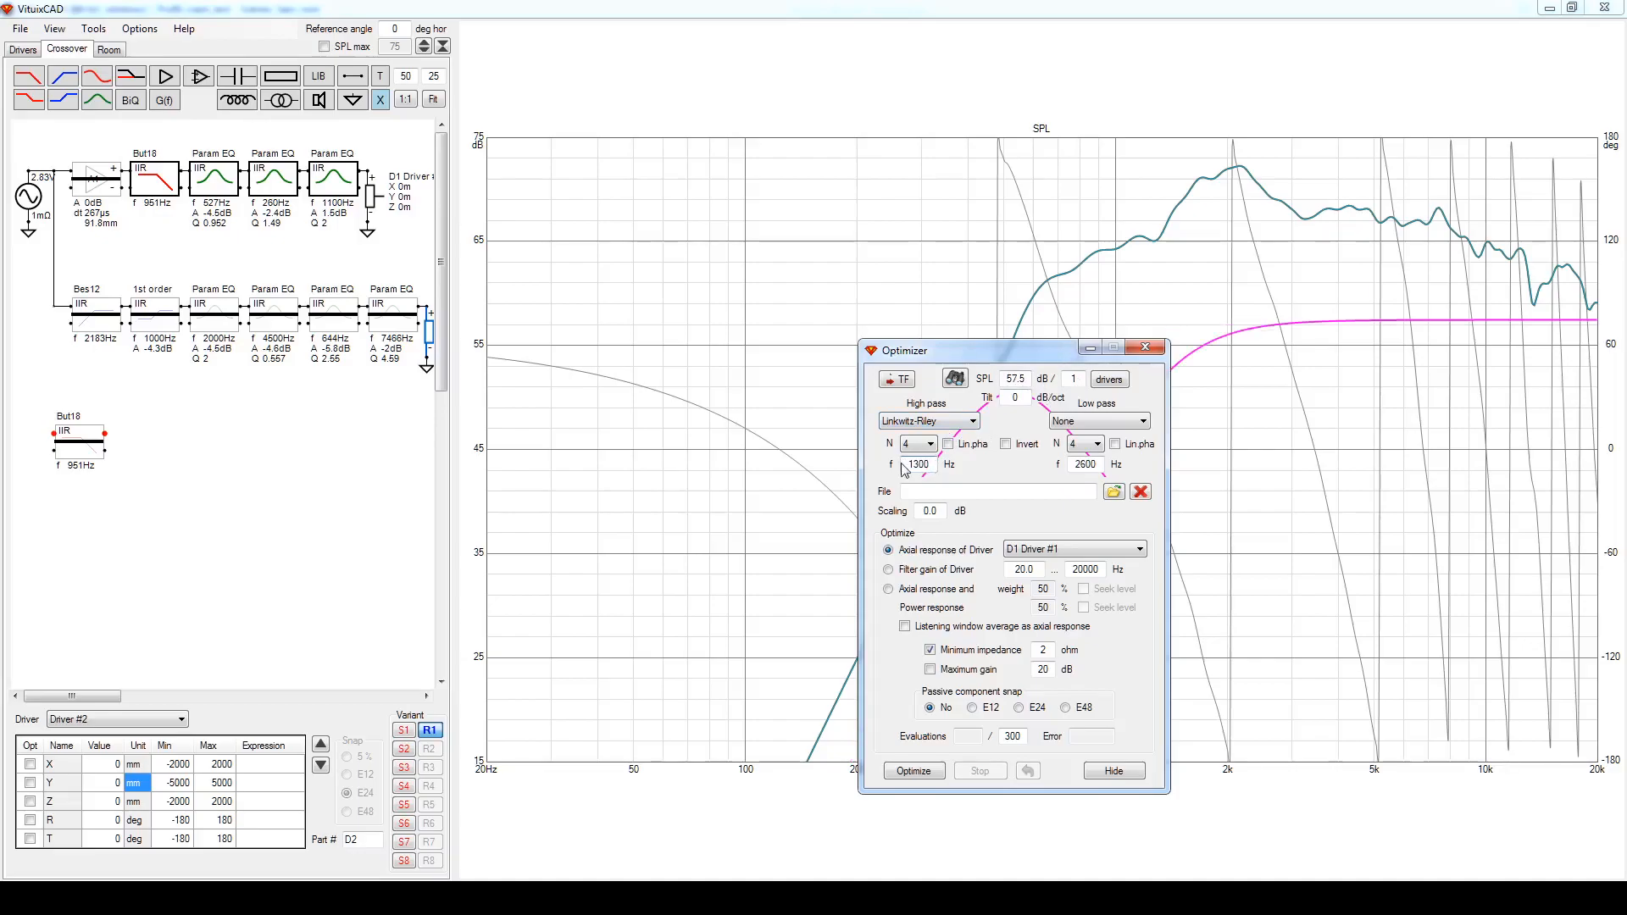
click(1090, 348)
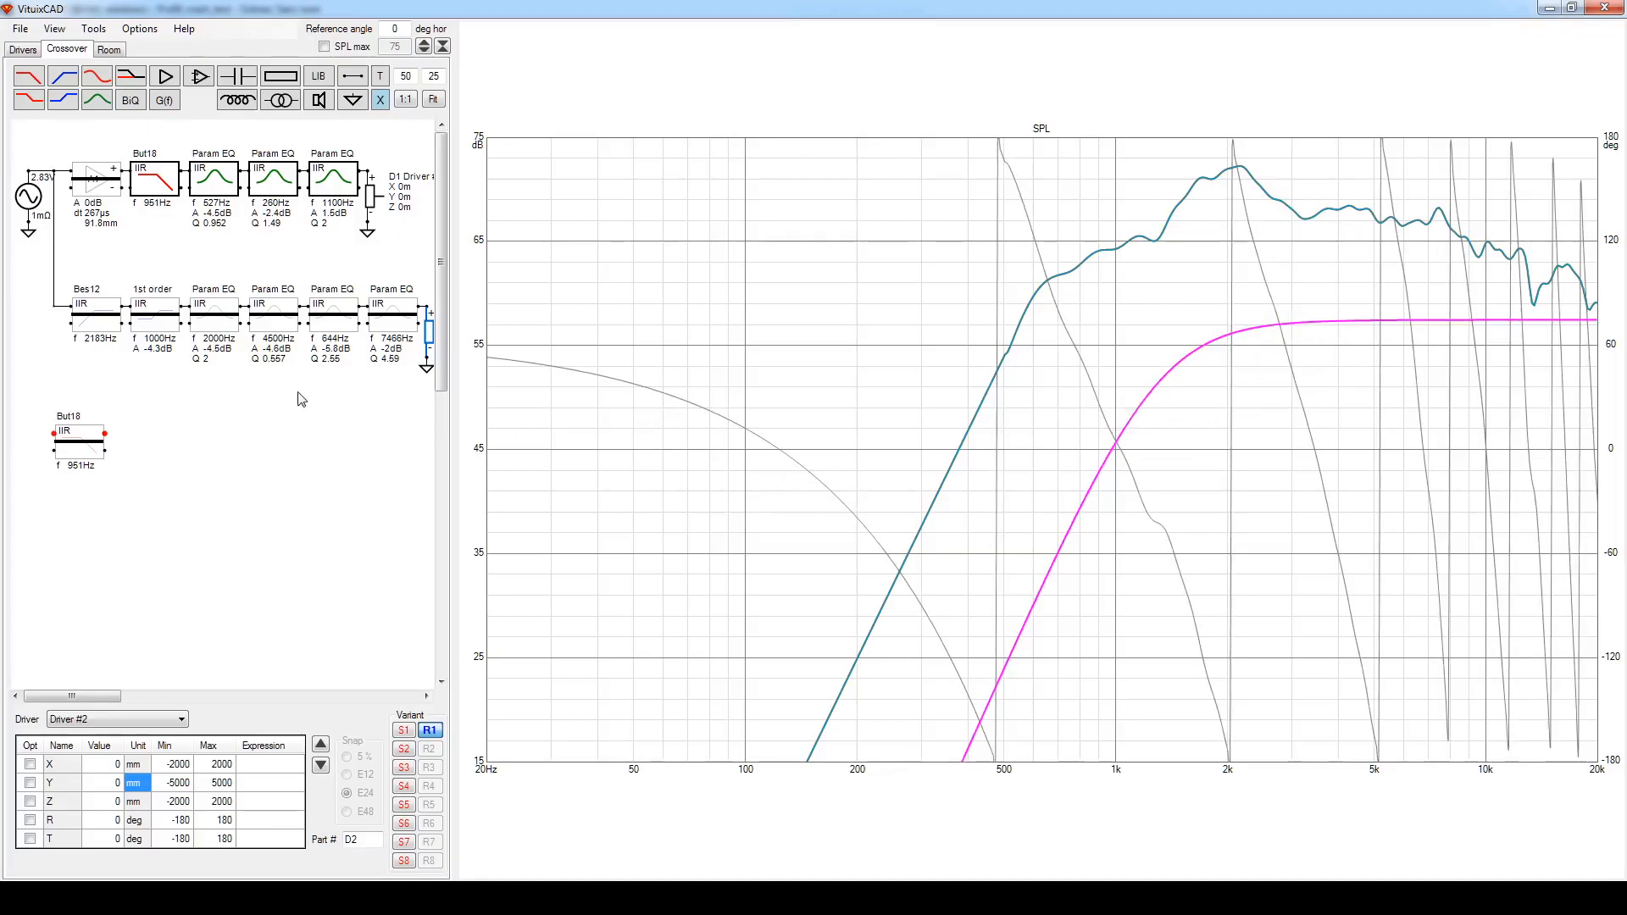
Remove the short from the 2183 Hz Bessel high-pass block in the Driver #2 branch.
click(96, 315)
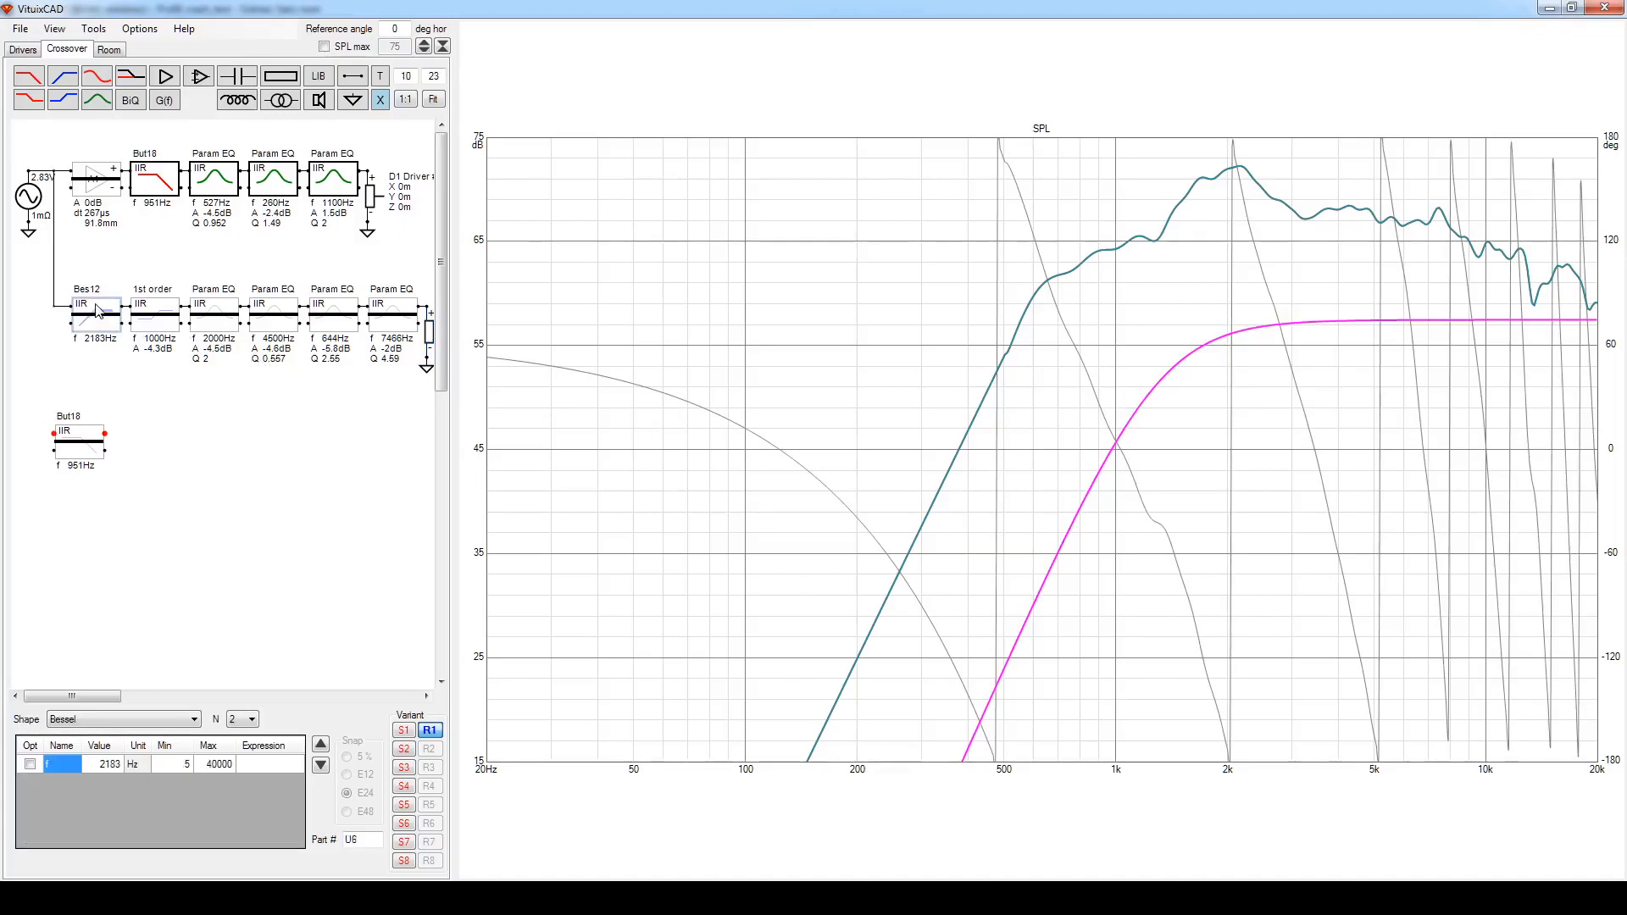
right_click(96, 310)
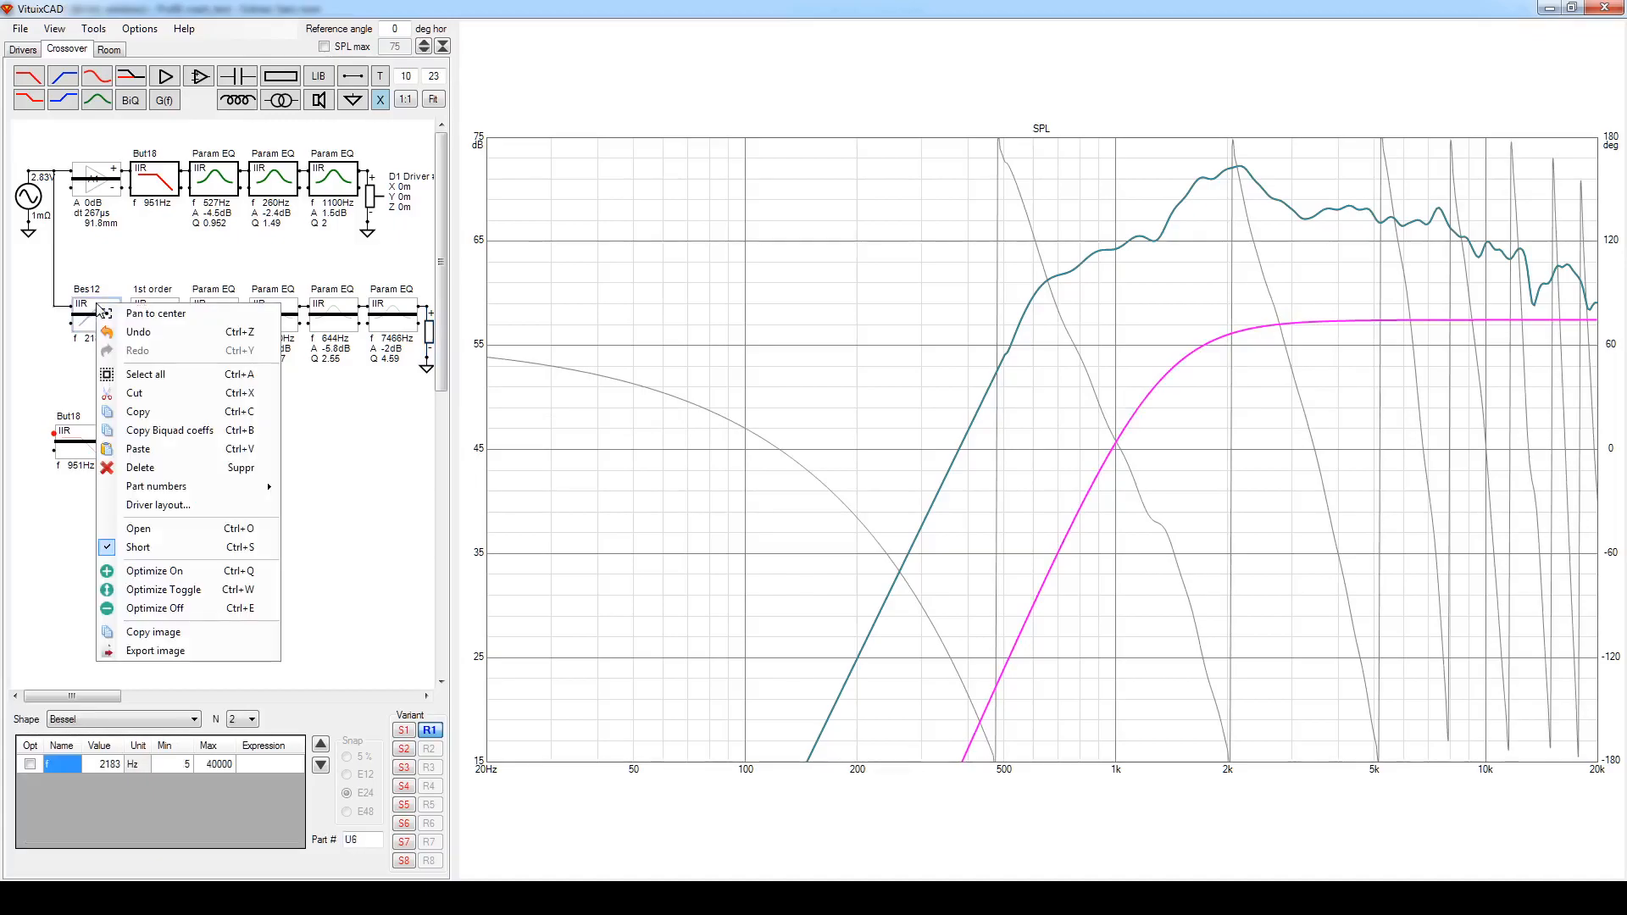
click(149, 549)
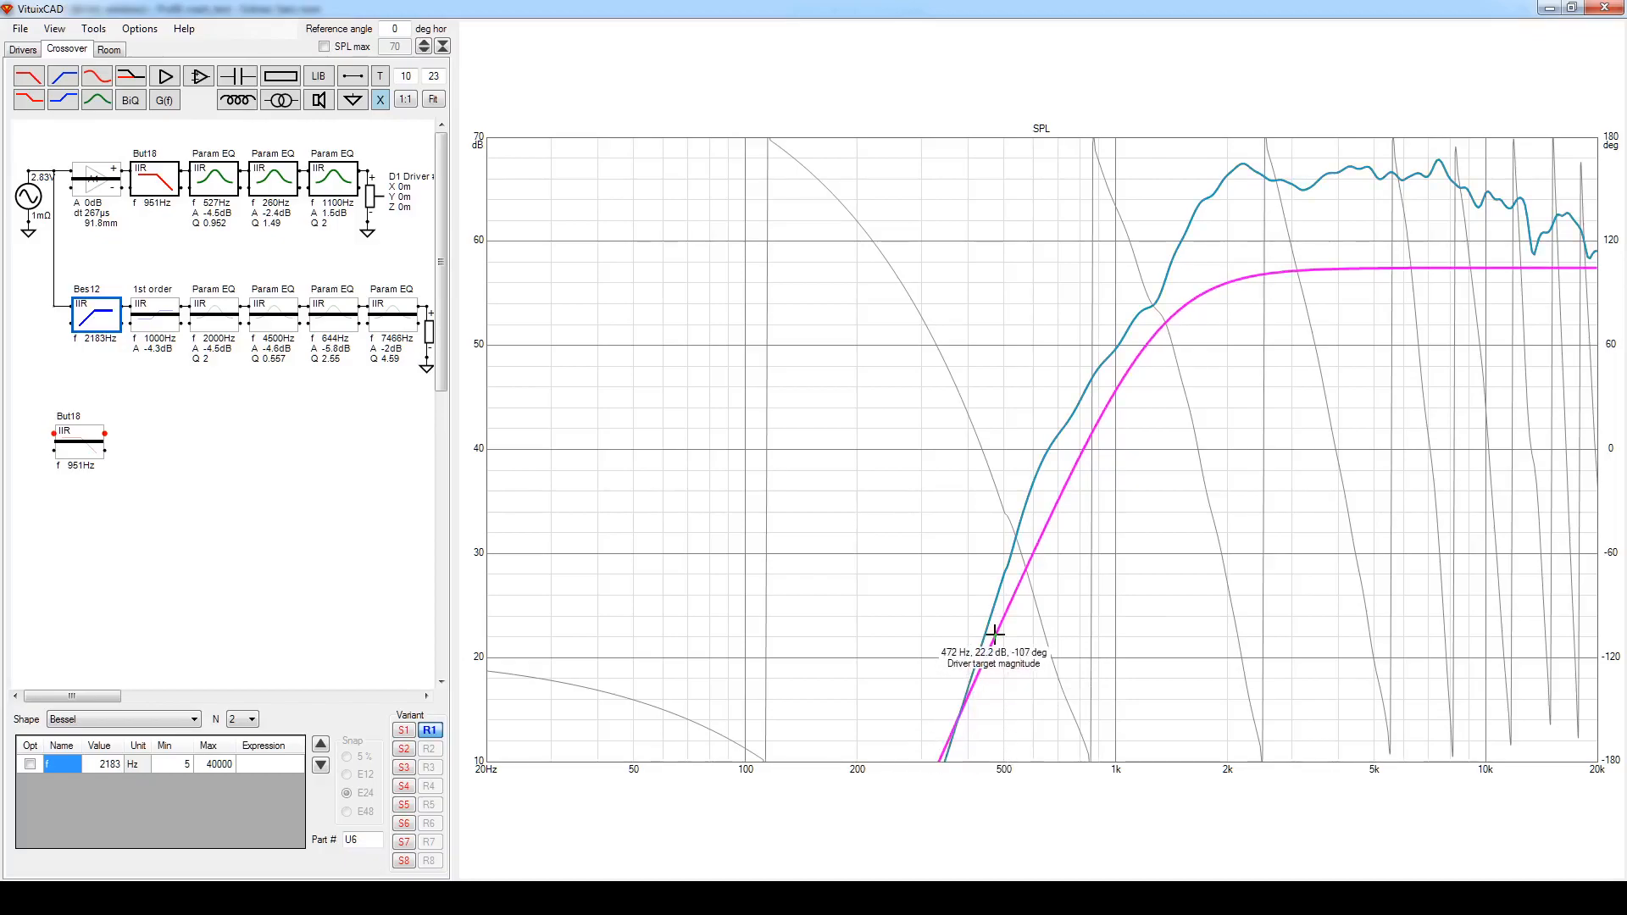
Short the Driver #2 Bessel high-pass block and reactivate it to compare the response with and without the filter.
right_click(103, 319)
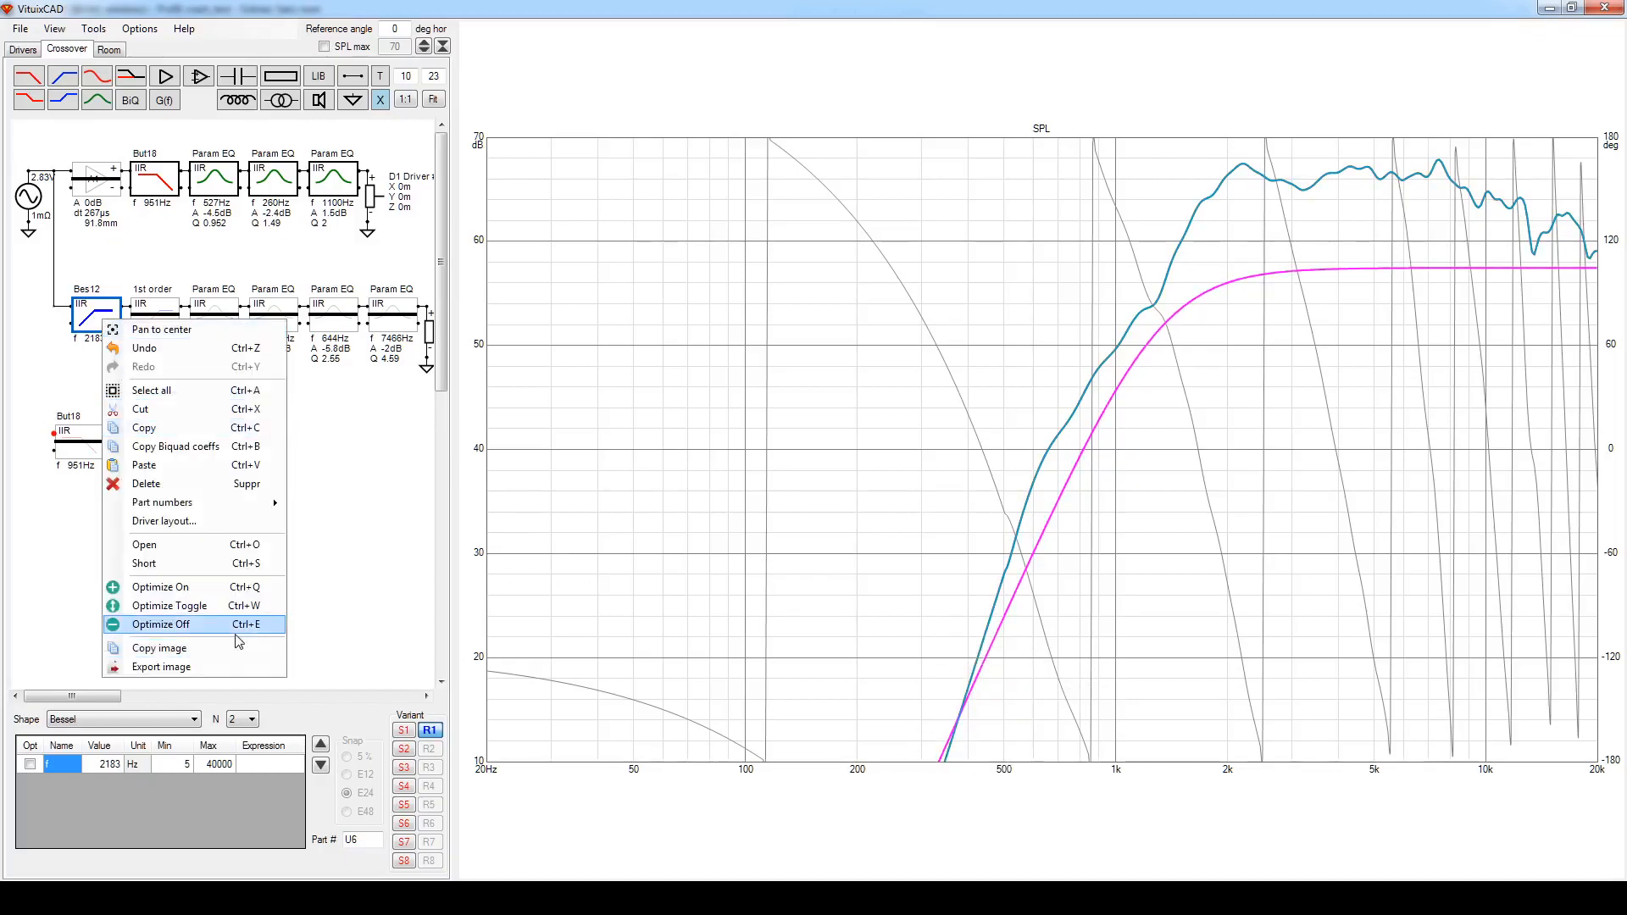
click(163, 564)
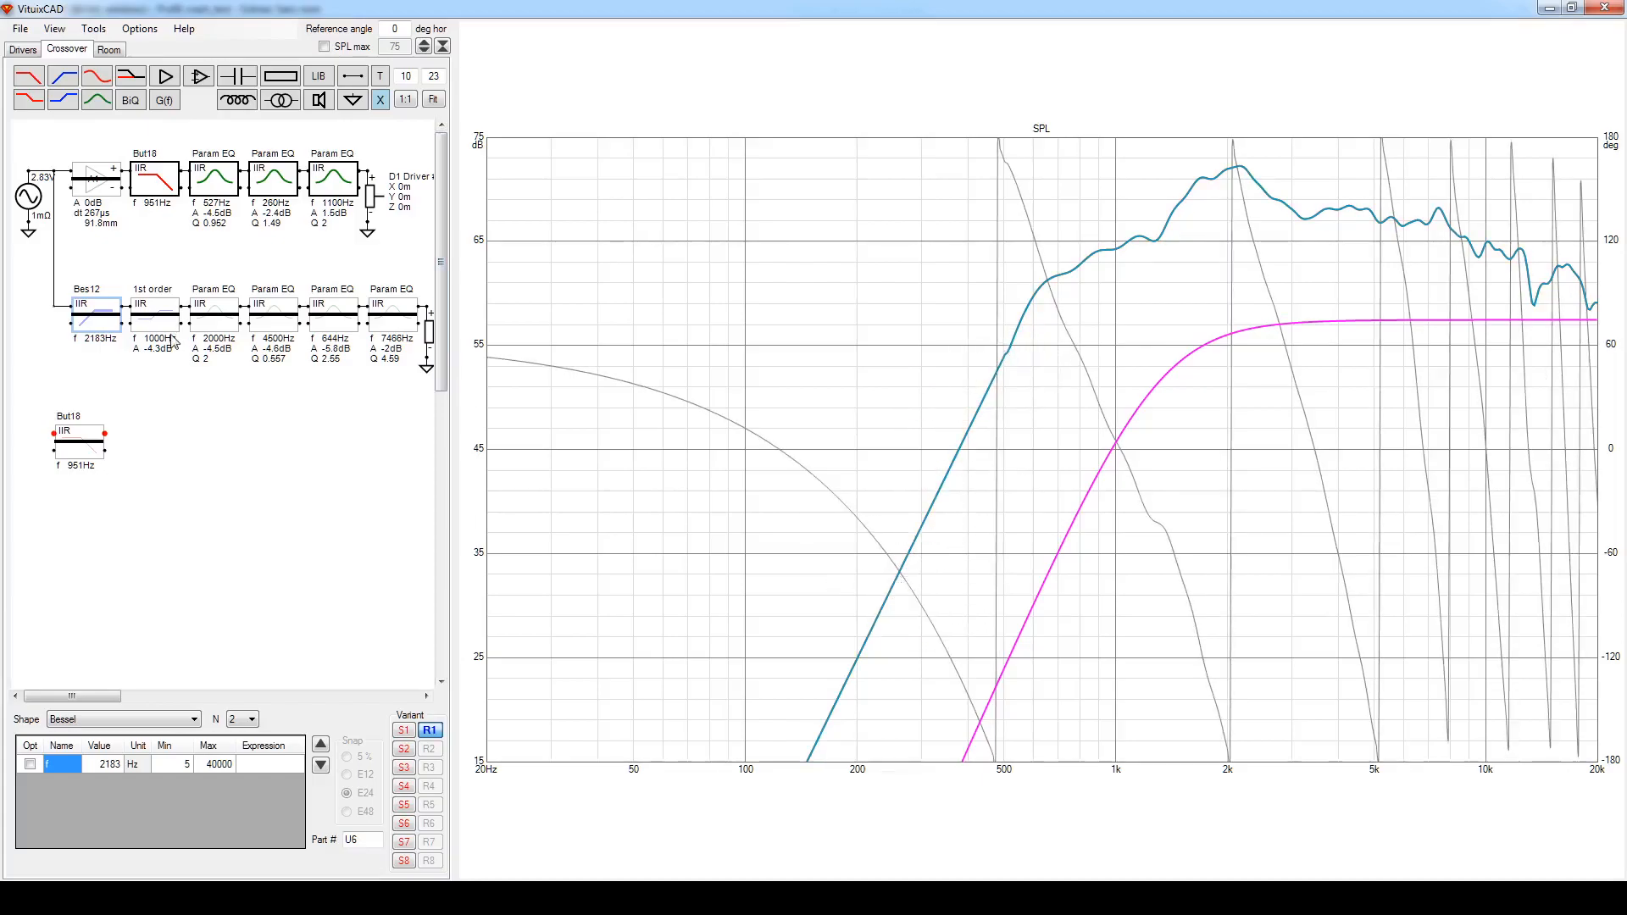
right_click(108, 323)
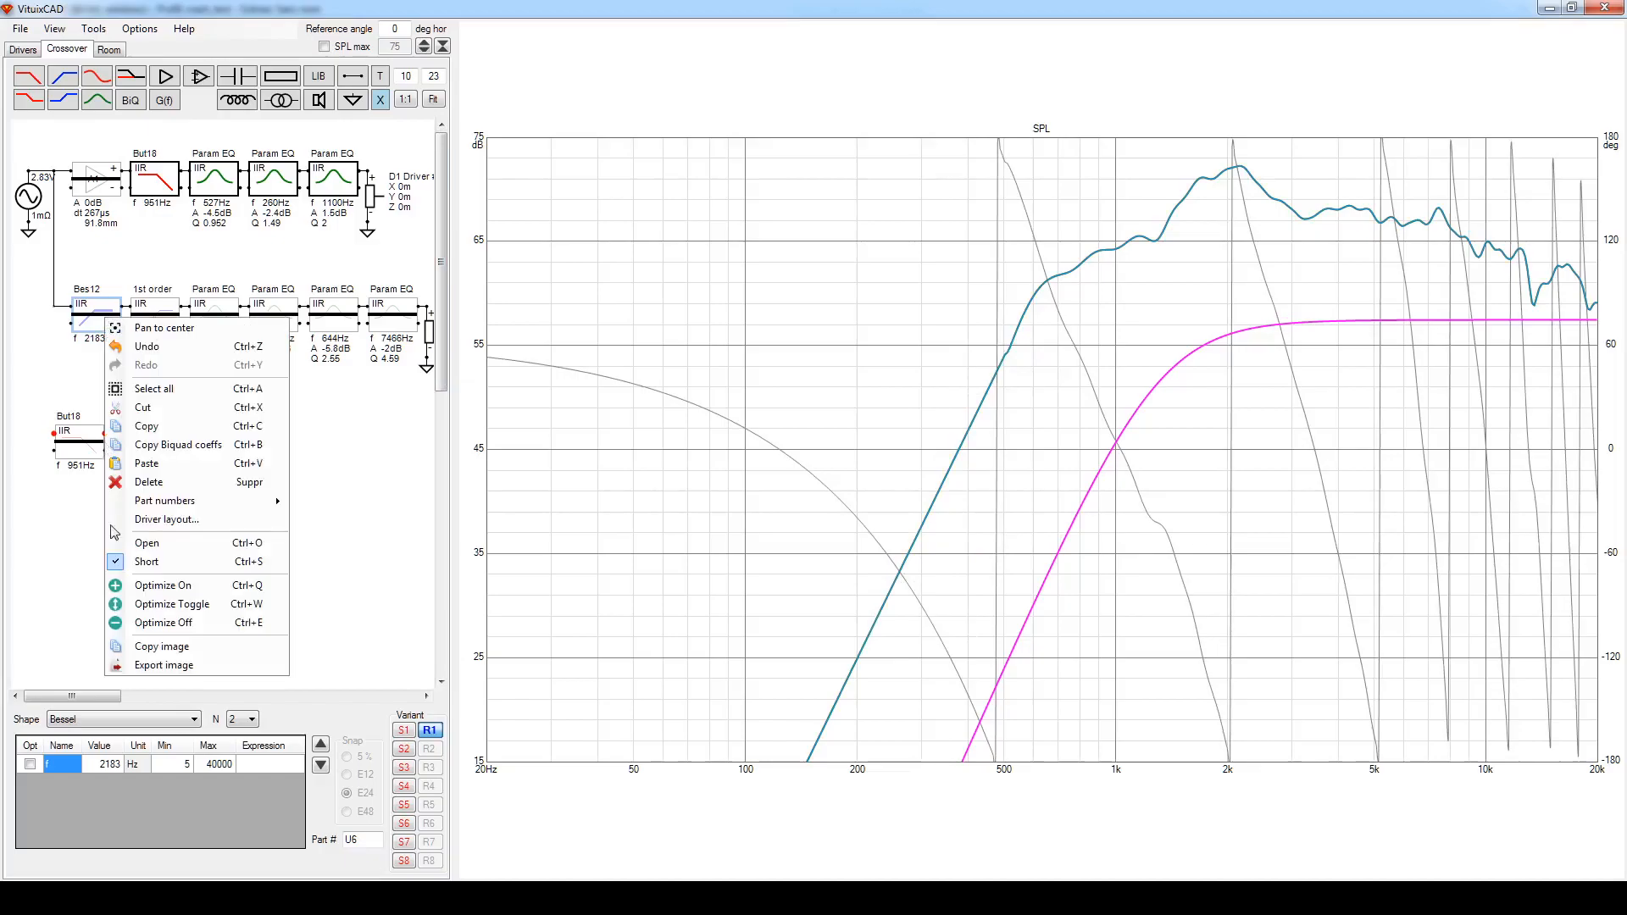
click(136, 562)
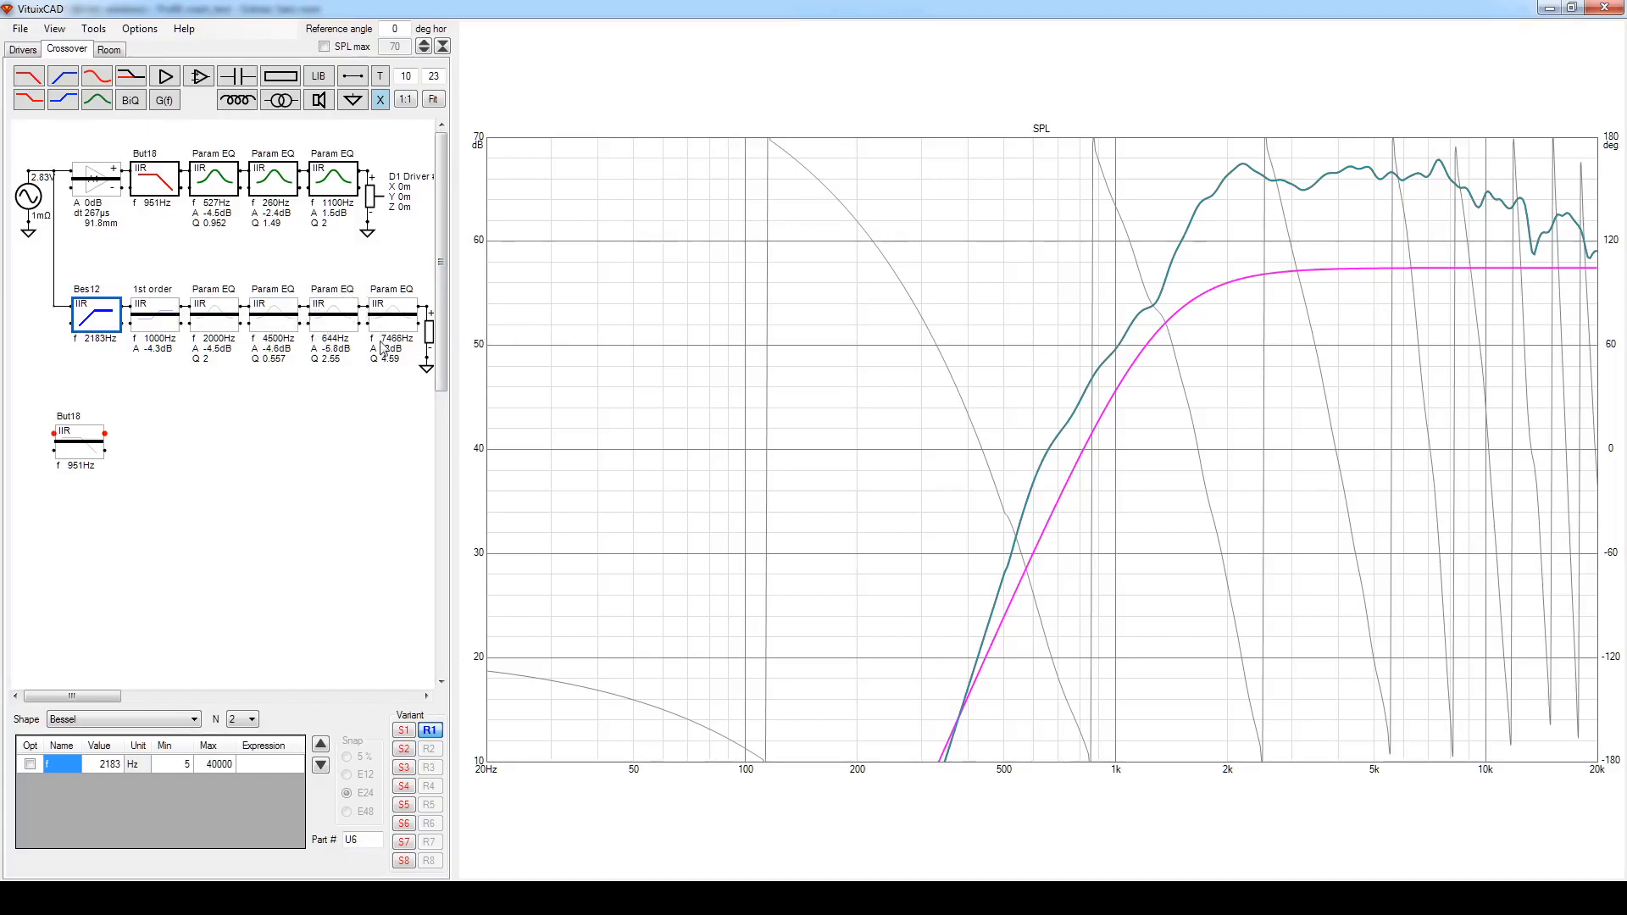
Remove the shorts from the 1000 Hz 1st order block and the 2000 Hz parametric EQ in the Driver #2 branch.
click(163, 318)
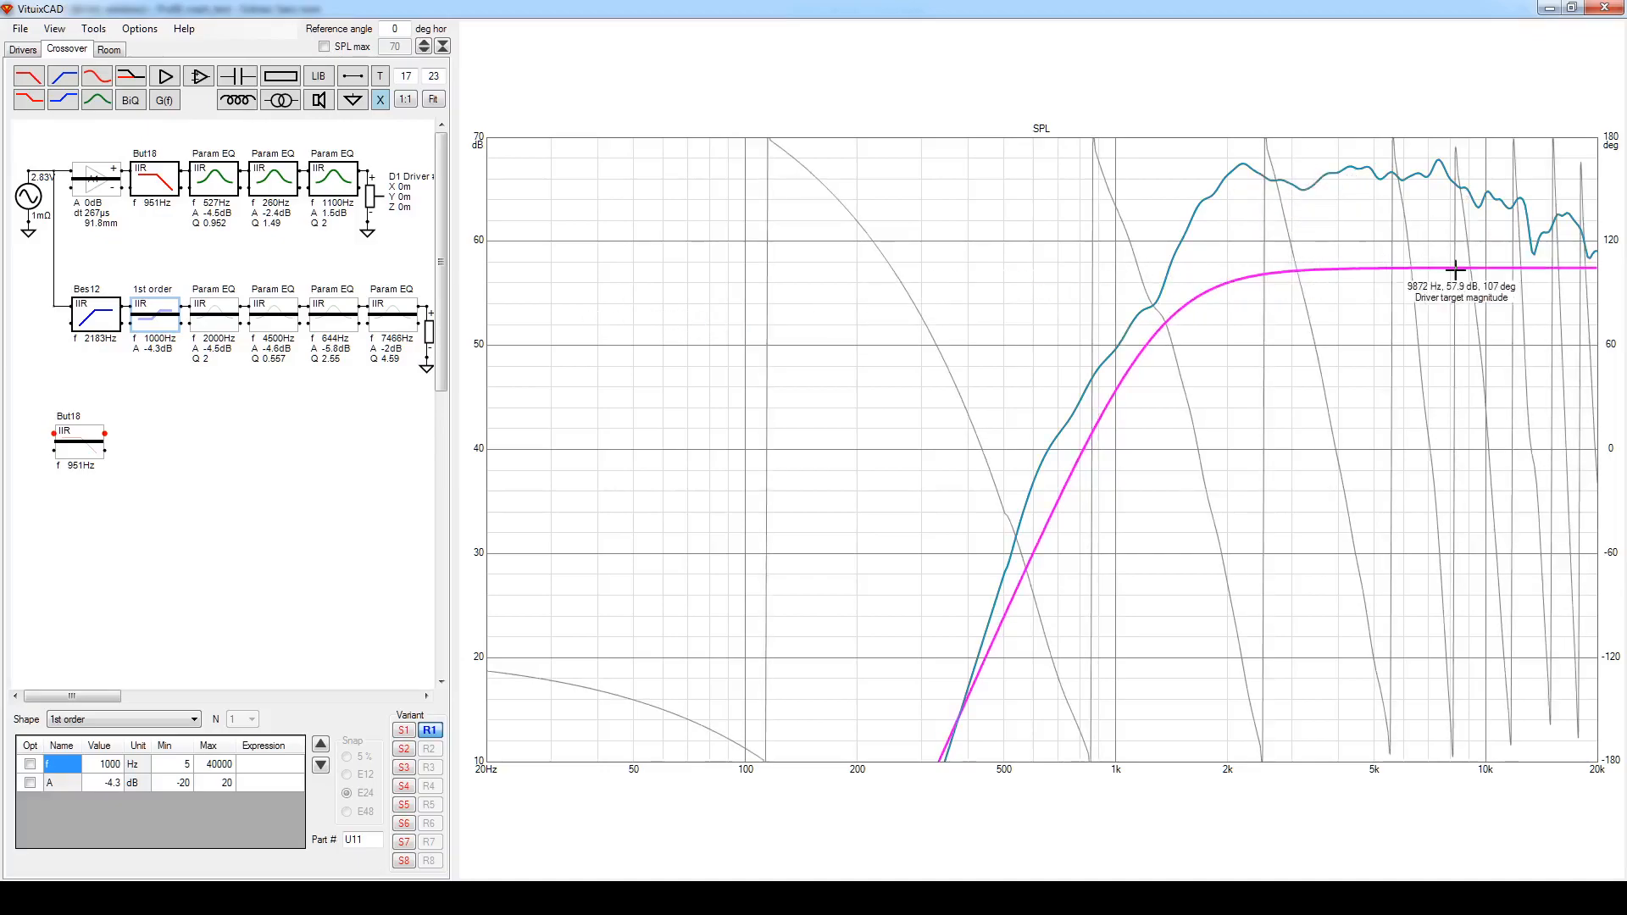
right_click(160, 313)
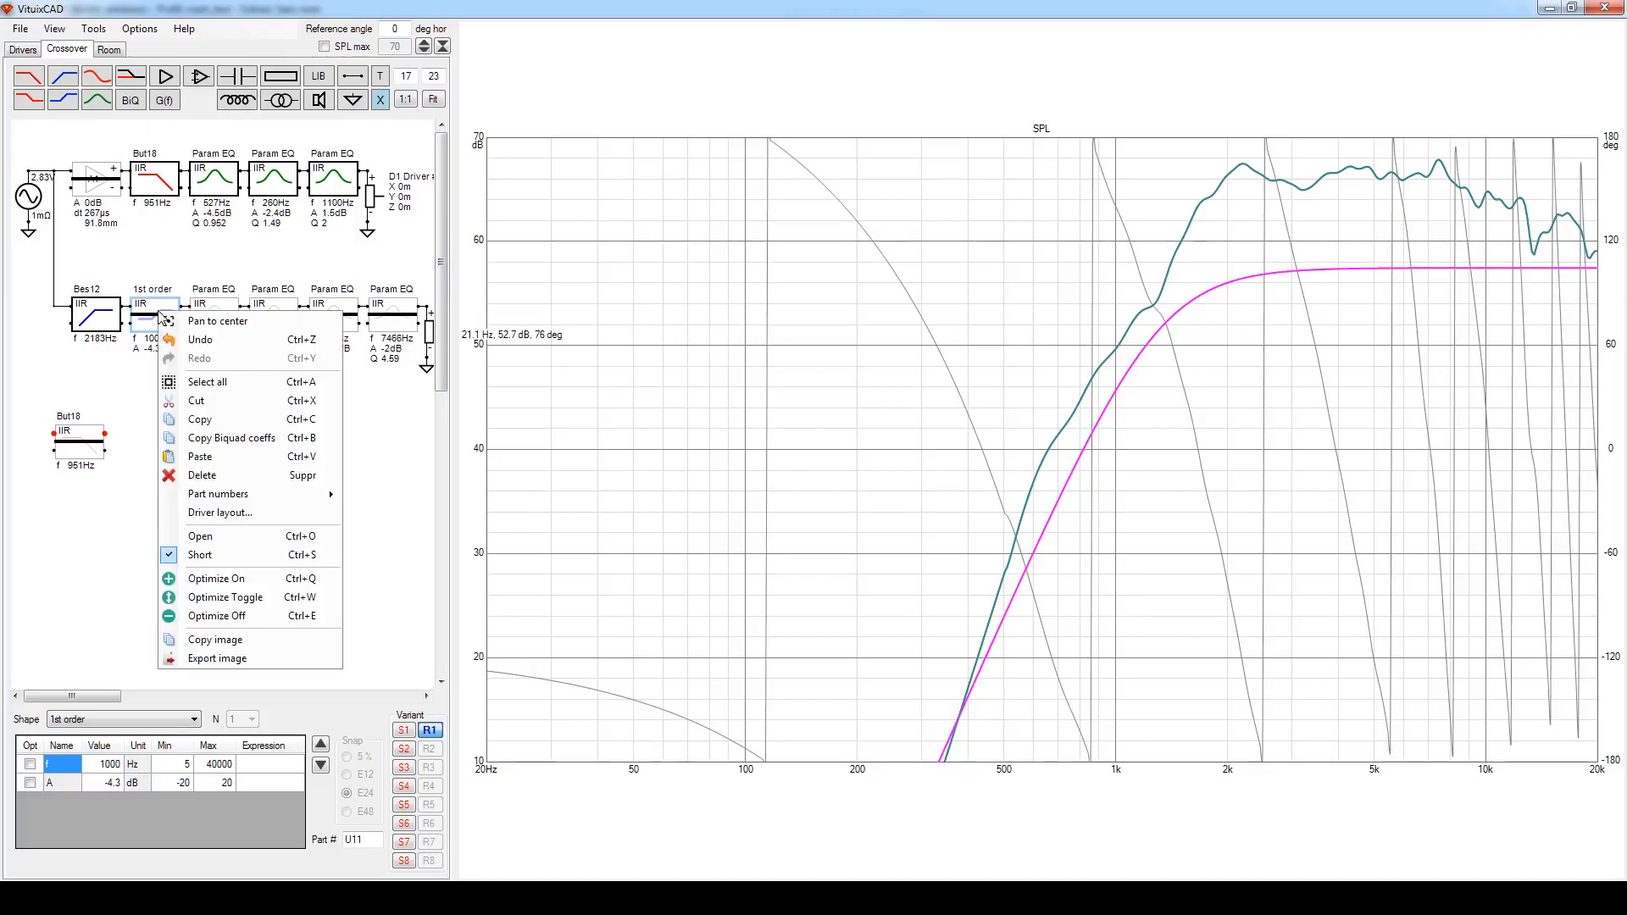
click(203, 555)
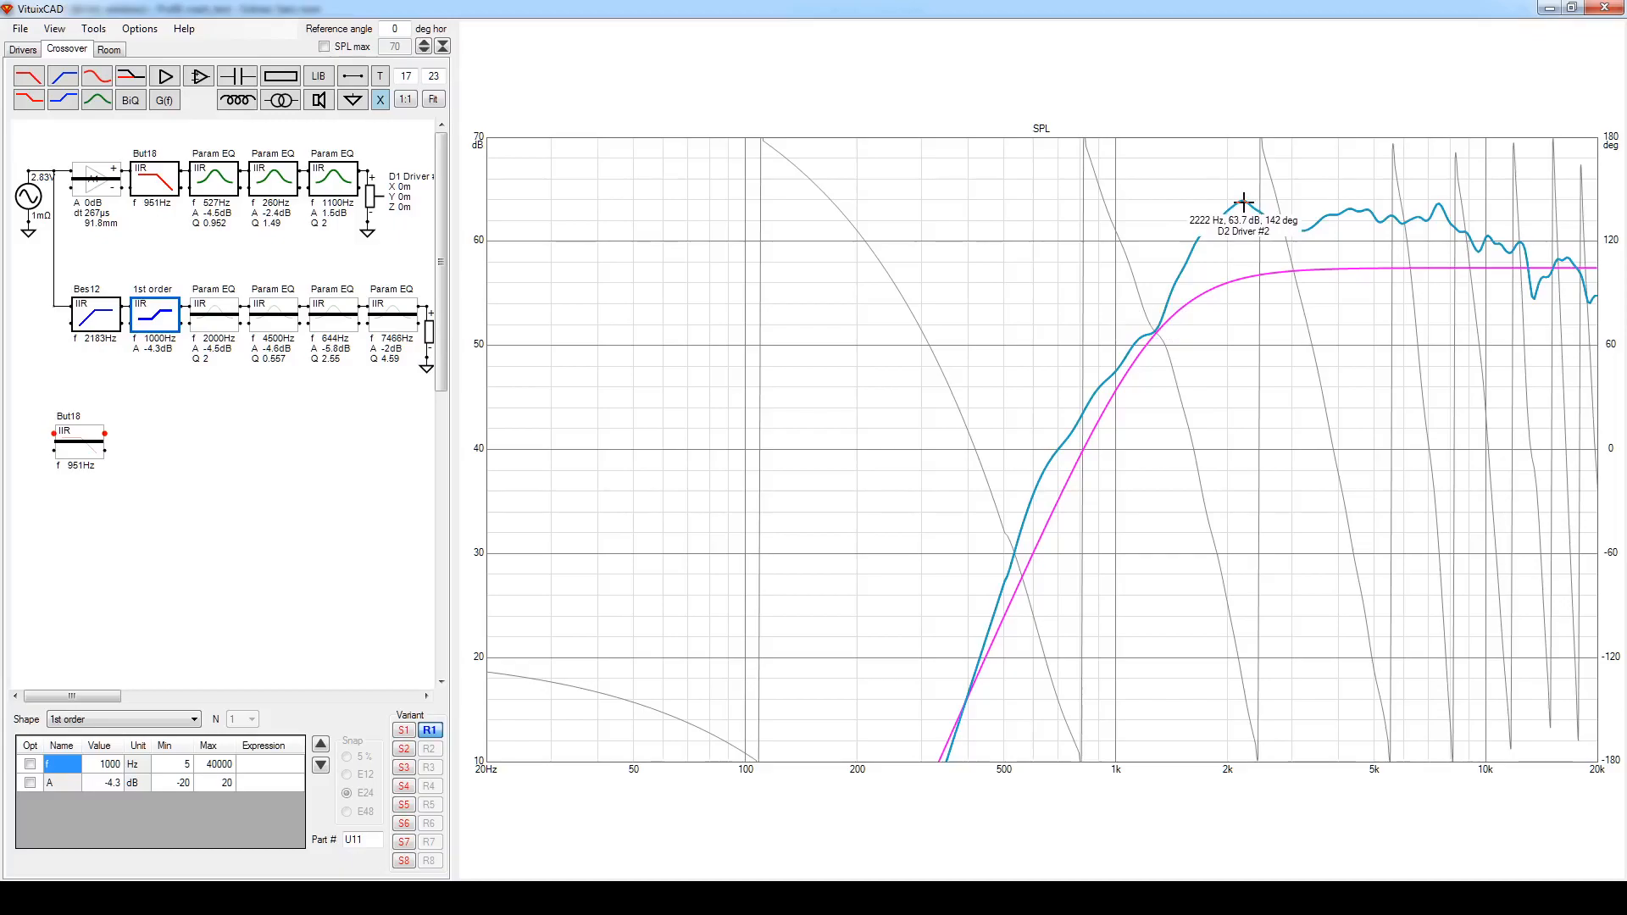
right_click(210, 314)
click(362, 534)
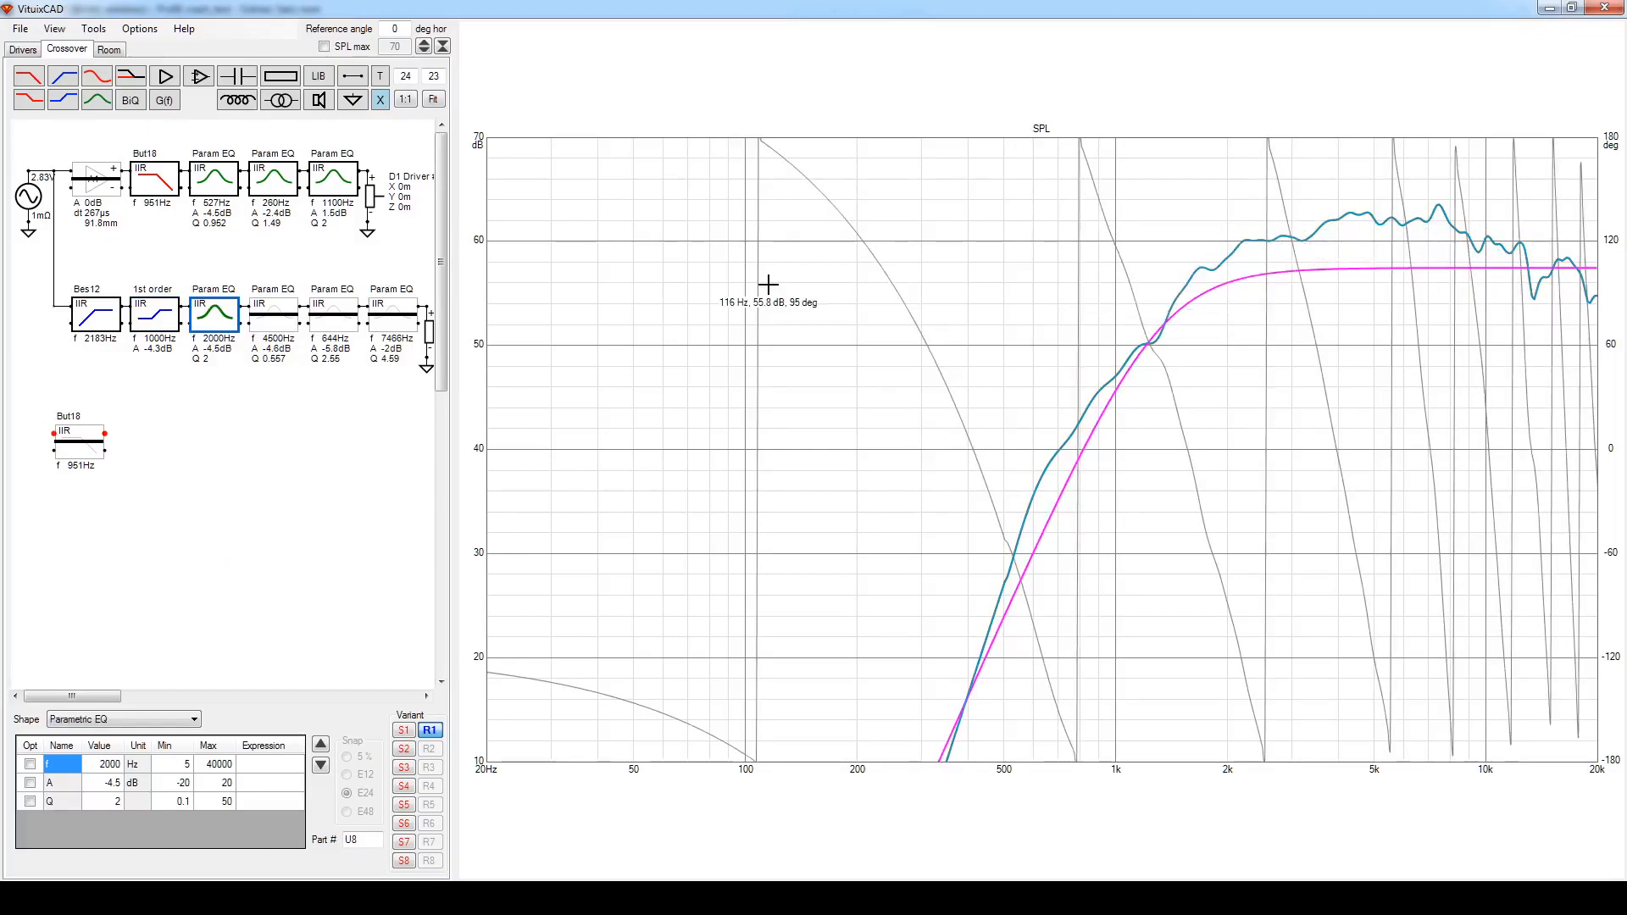
Remove the shorts from the 4500 Hz and 7466 Hz parametric EQ blocks in the Driver #2 branch.
right_click(284, 314)
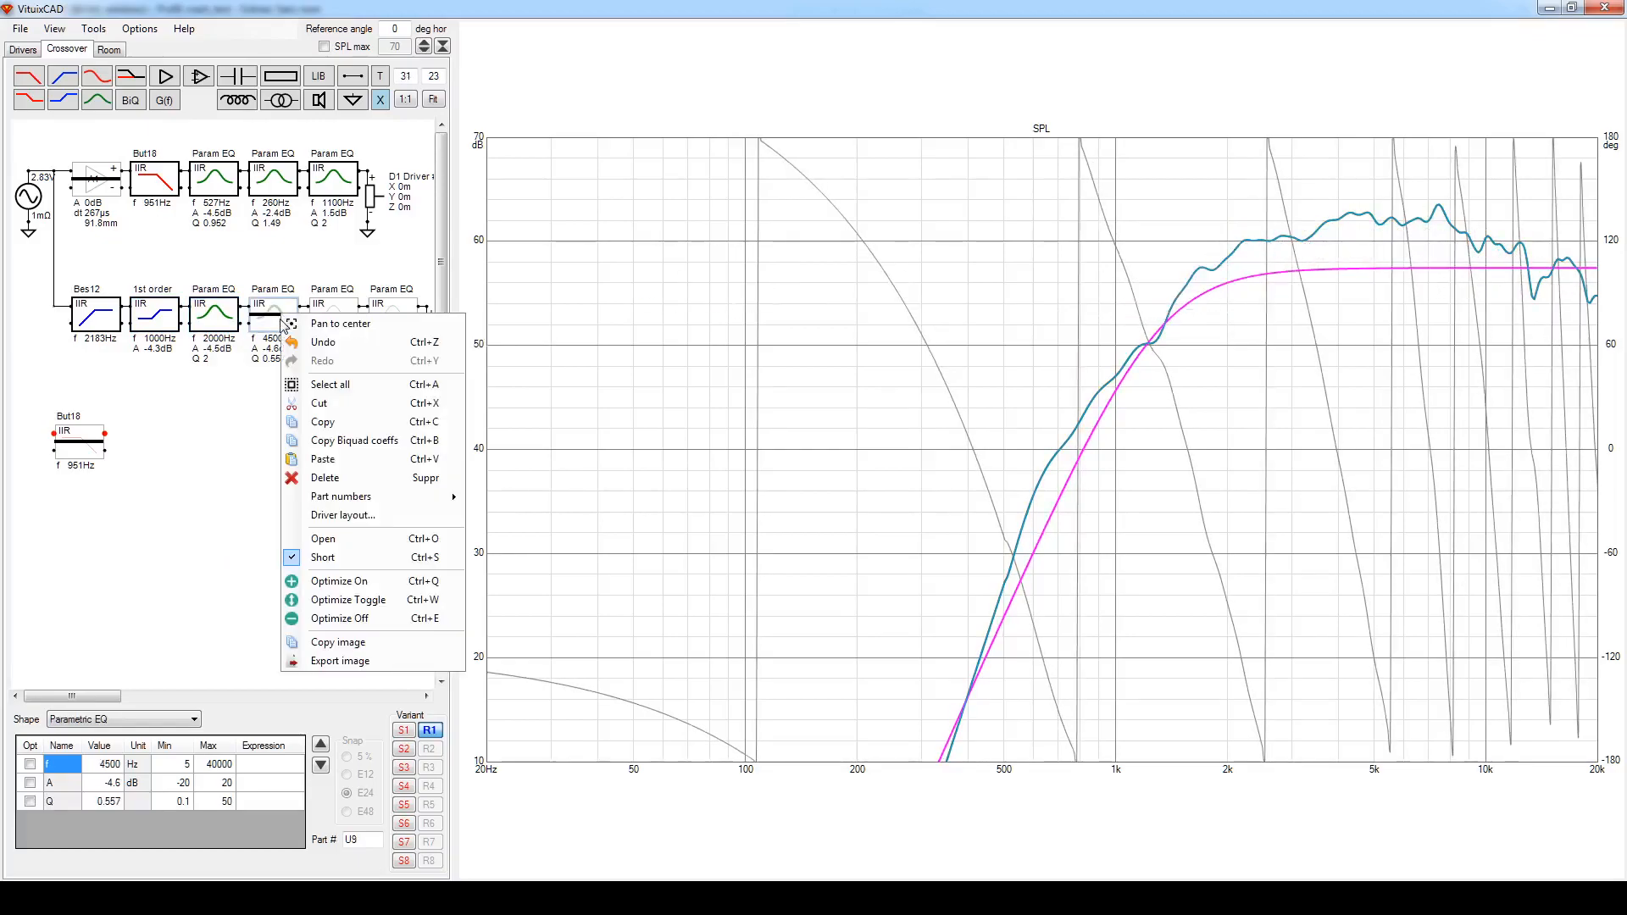
click(355, 557)
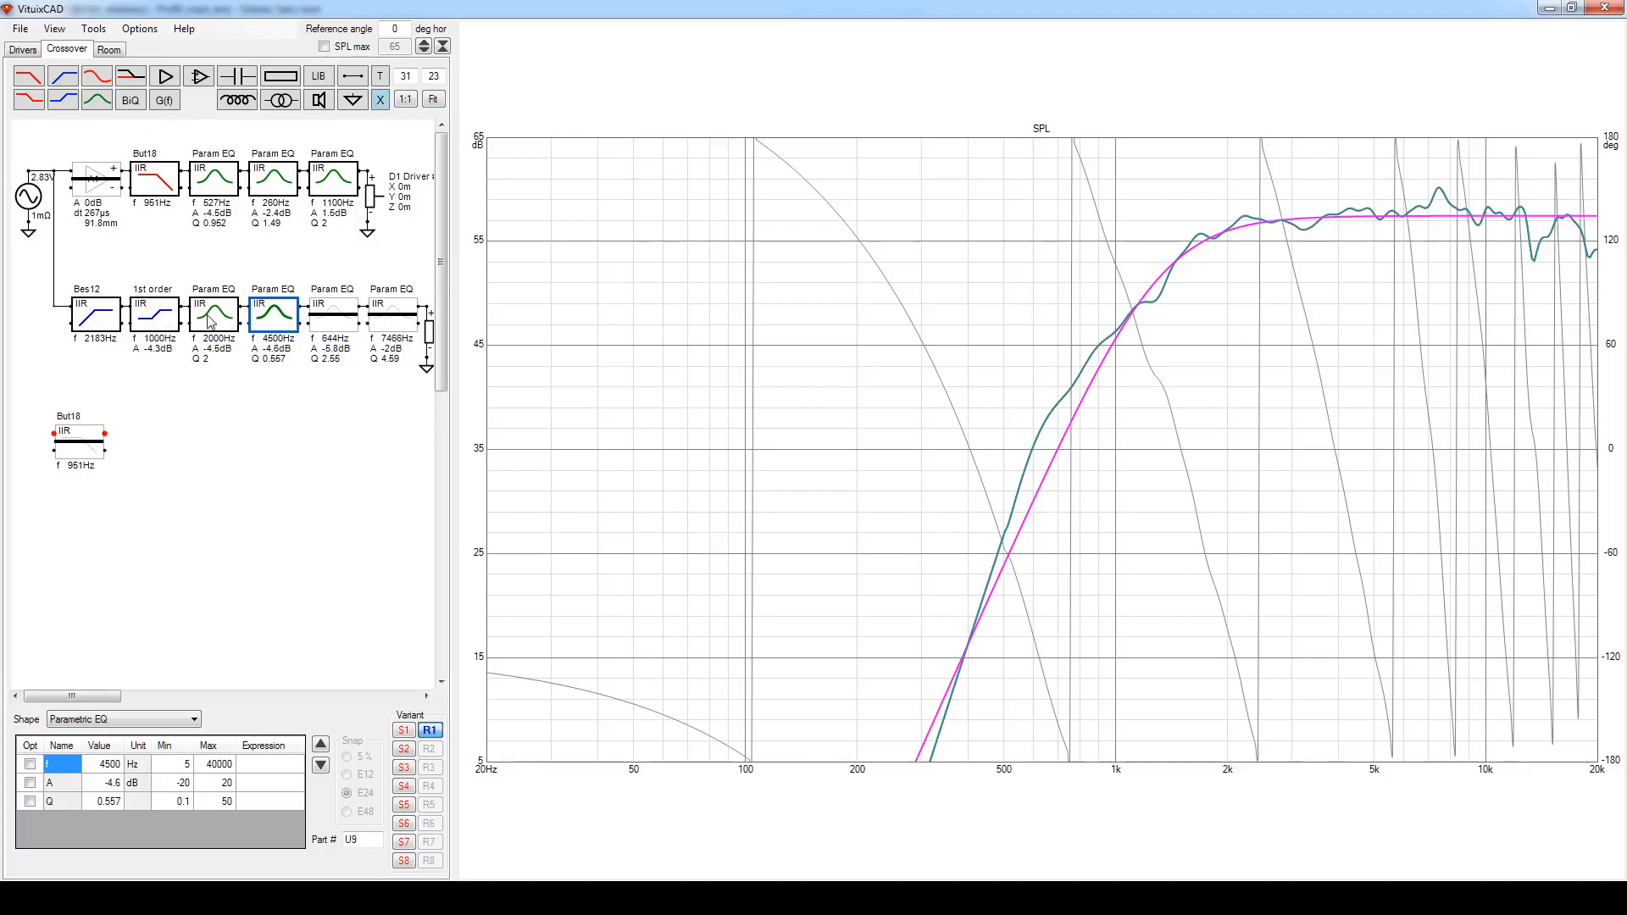
right_click(386, 318)
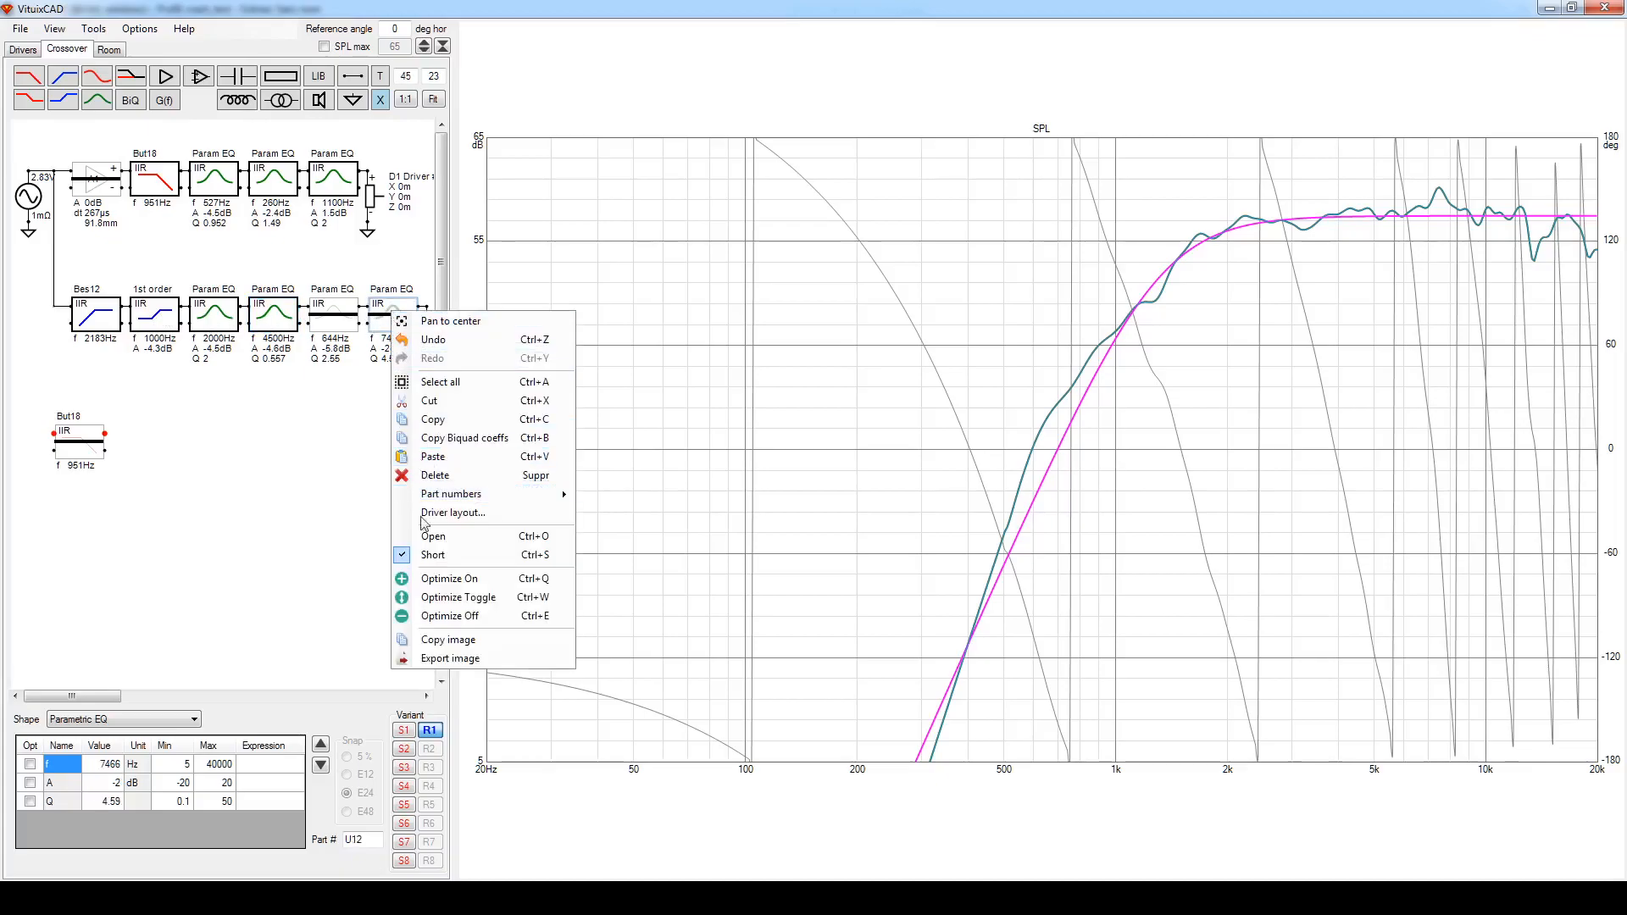
click(438, 557)
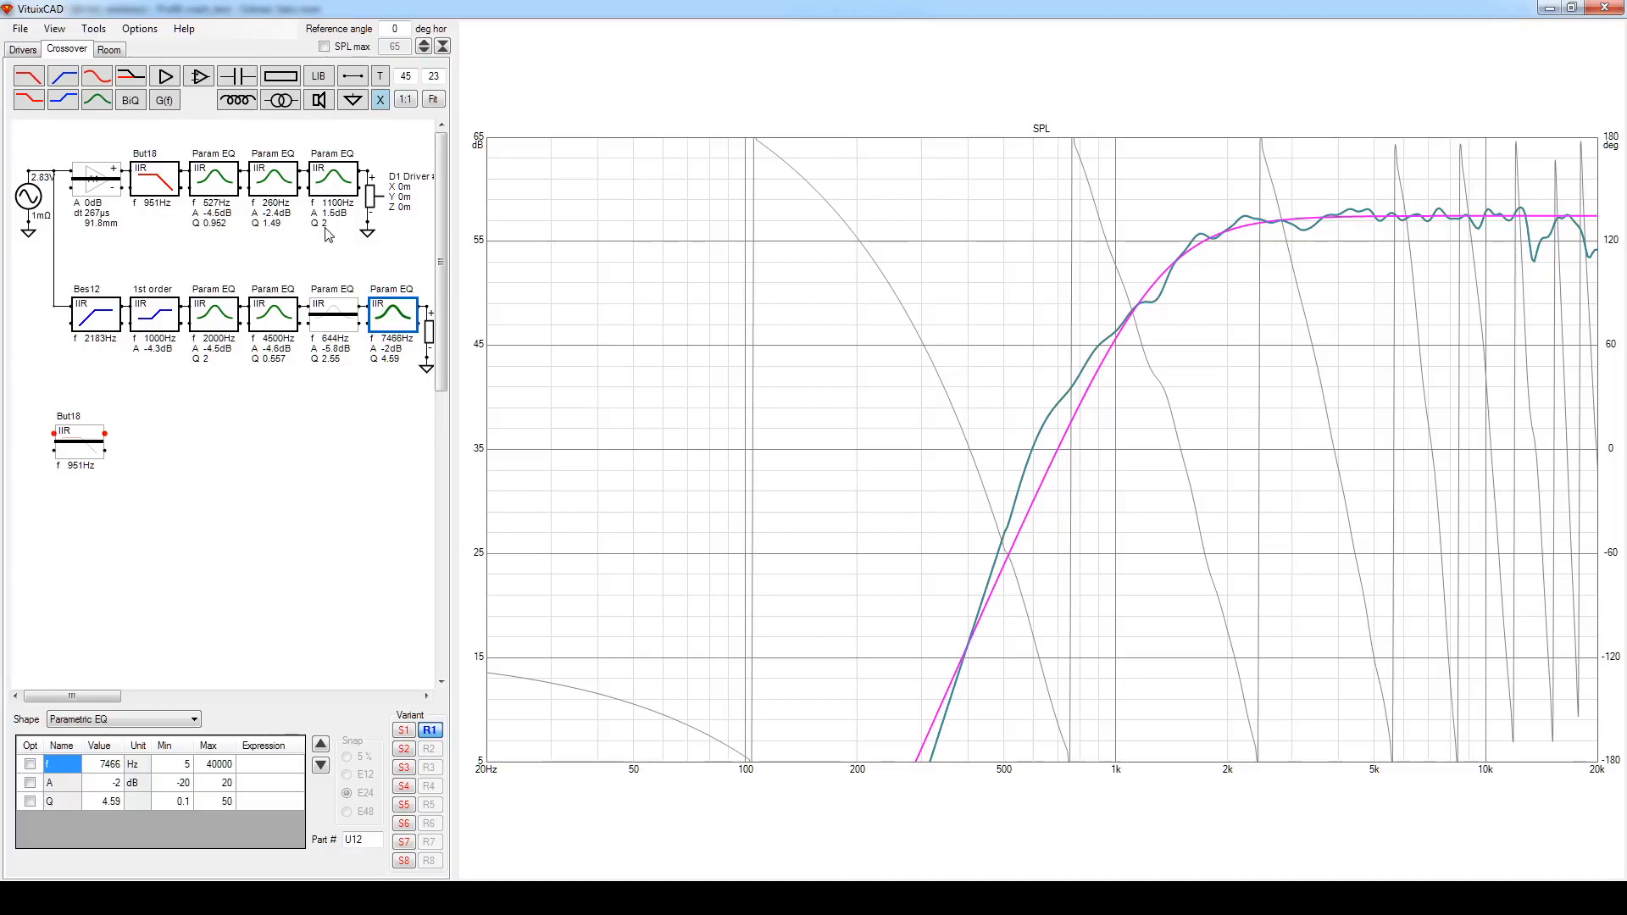
Review the available DSP systems in the program options and keep miniDSP 96k as the chosen system.
click(141, 30)
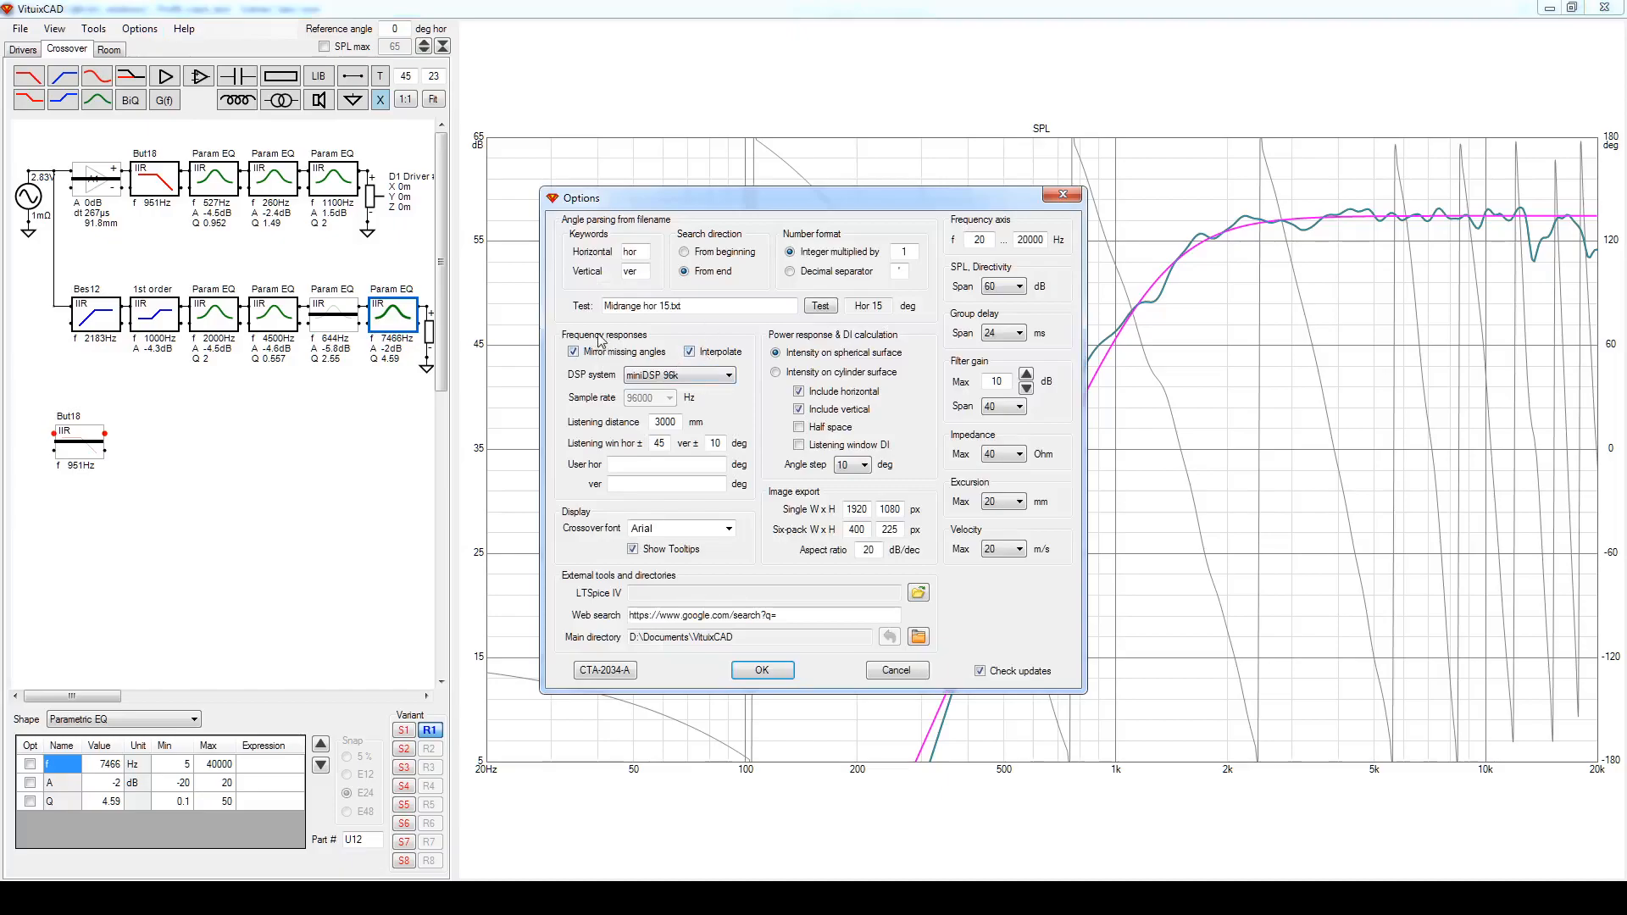
click(683, 376)
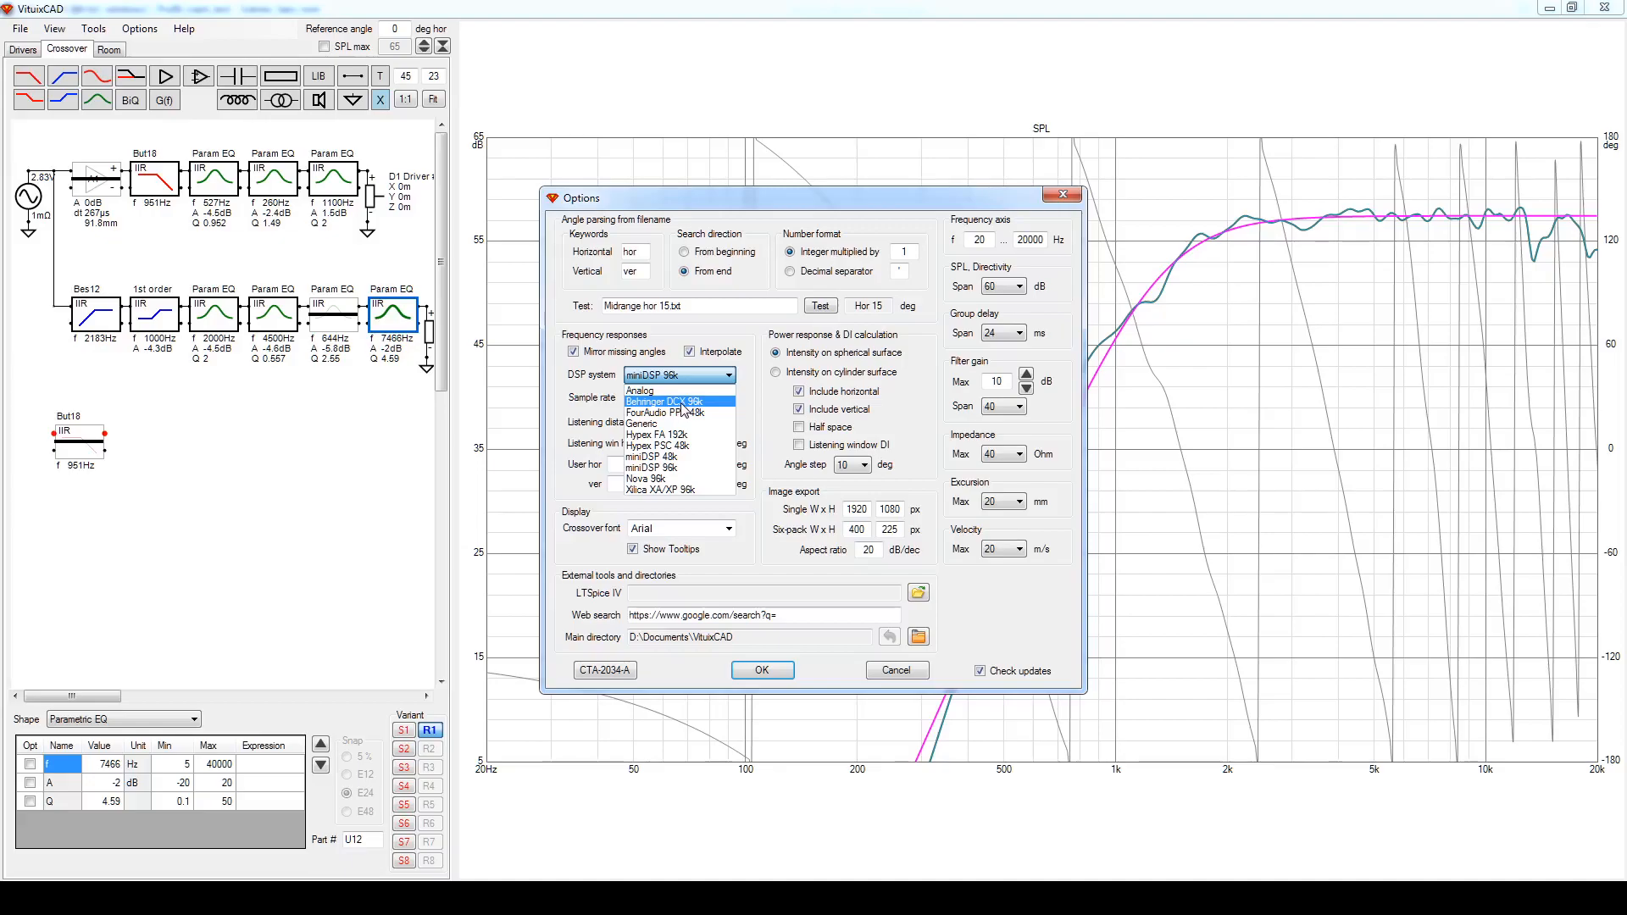
click(667, 468)
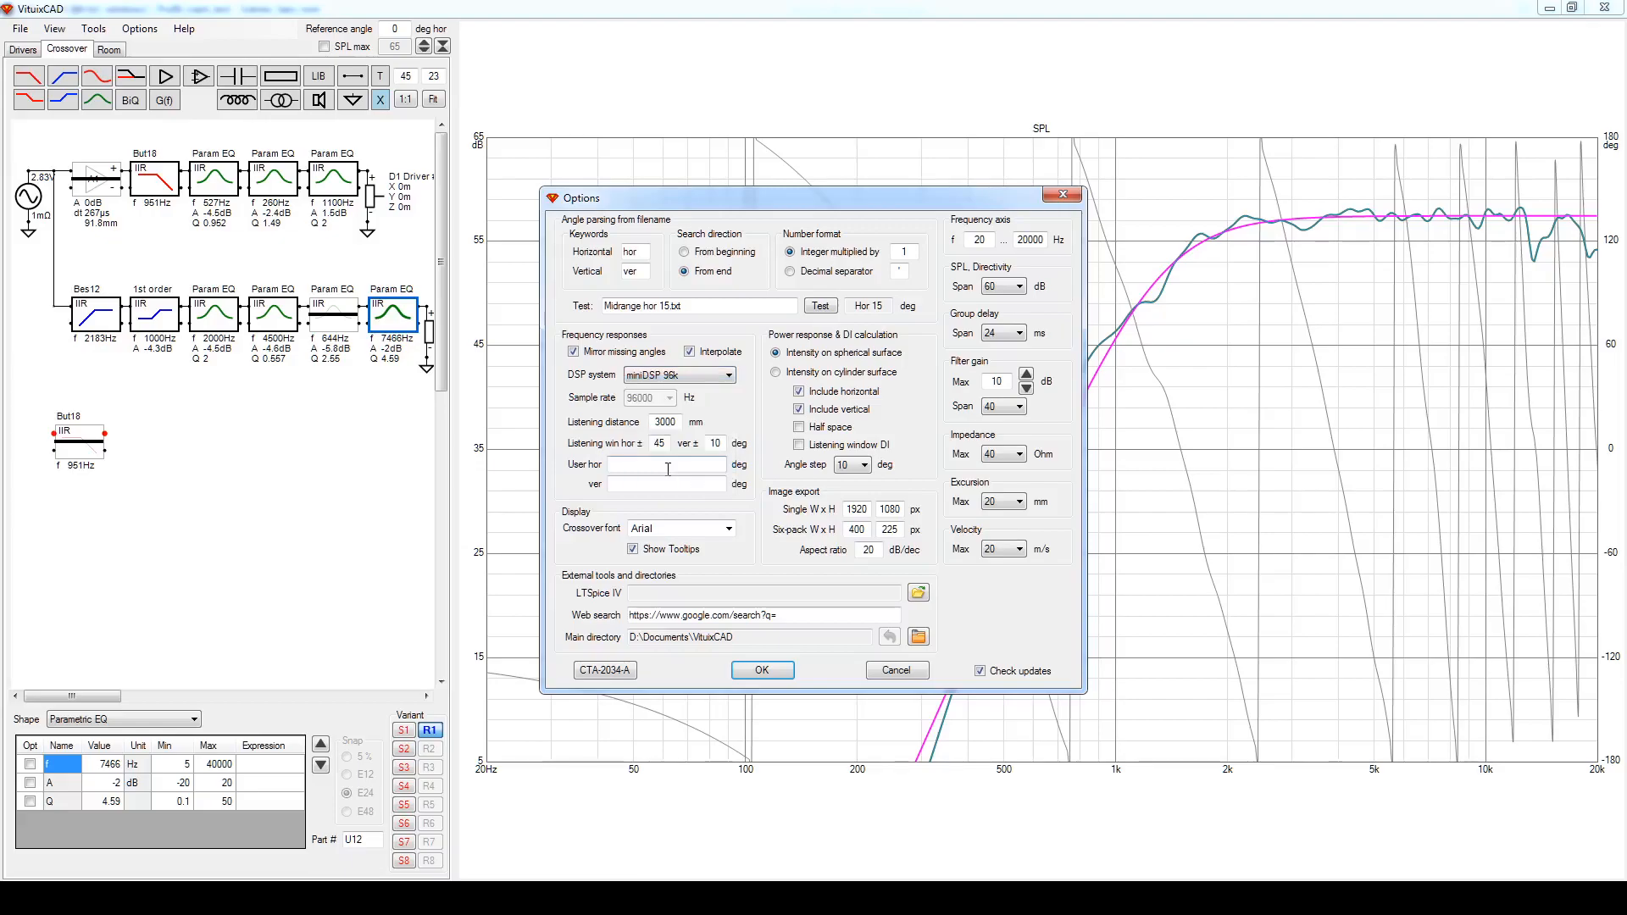
click(774, 671)
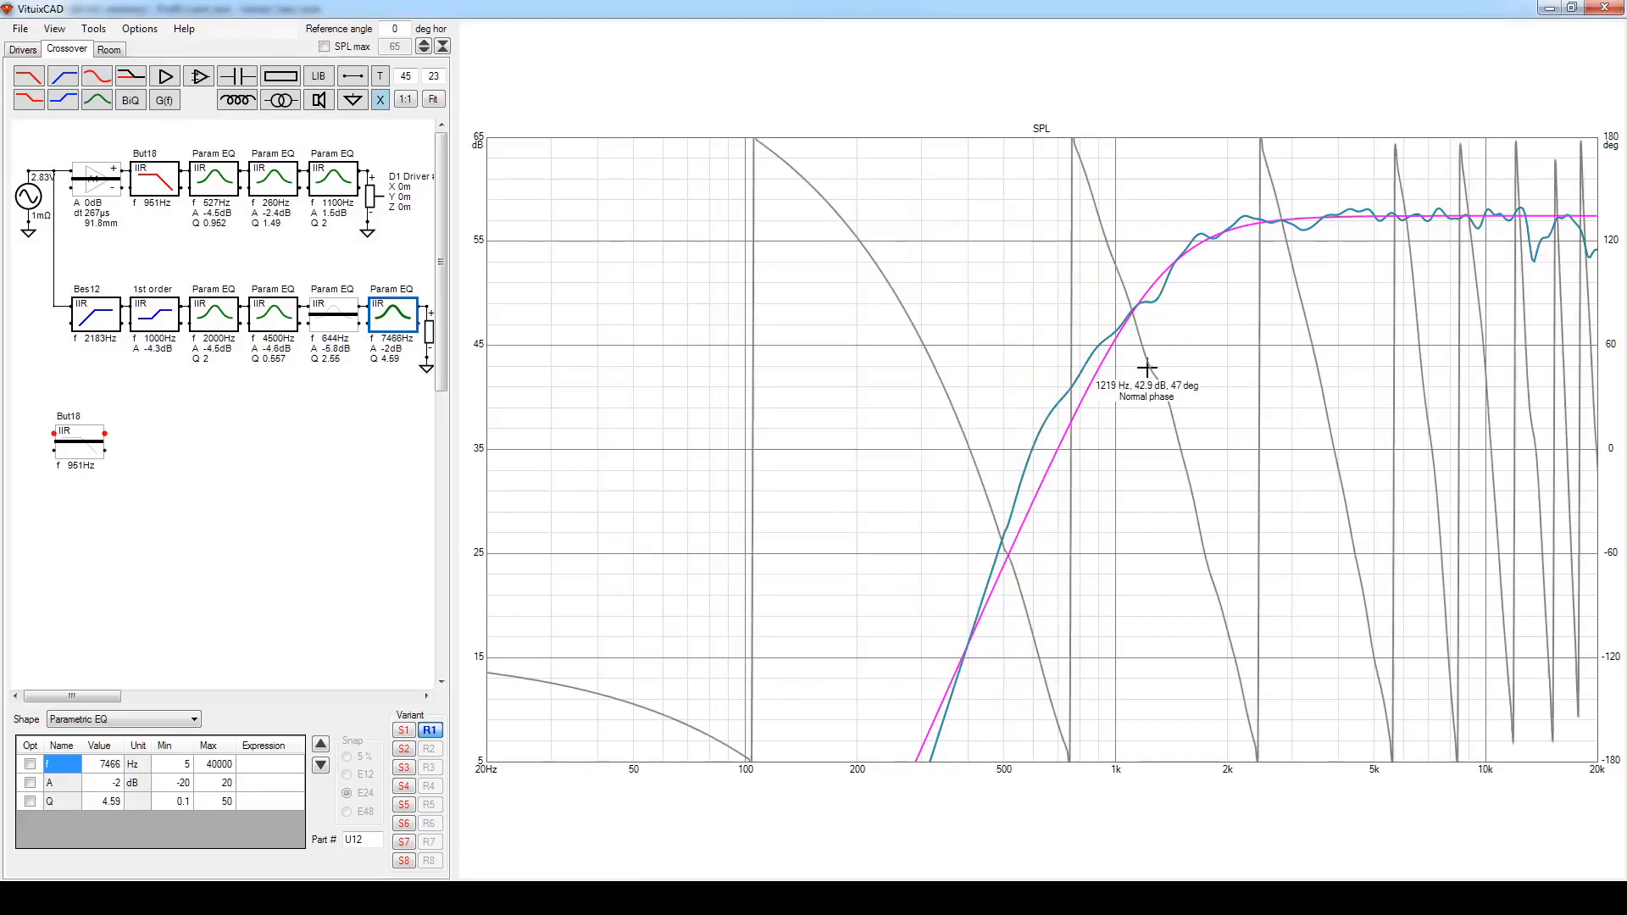
click(156, 33)
click(663, 384)
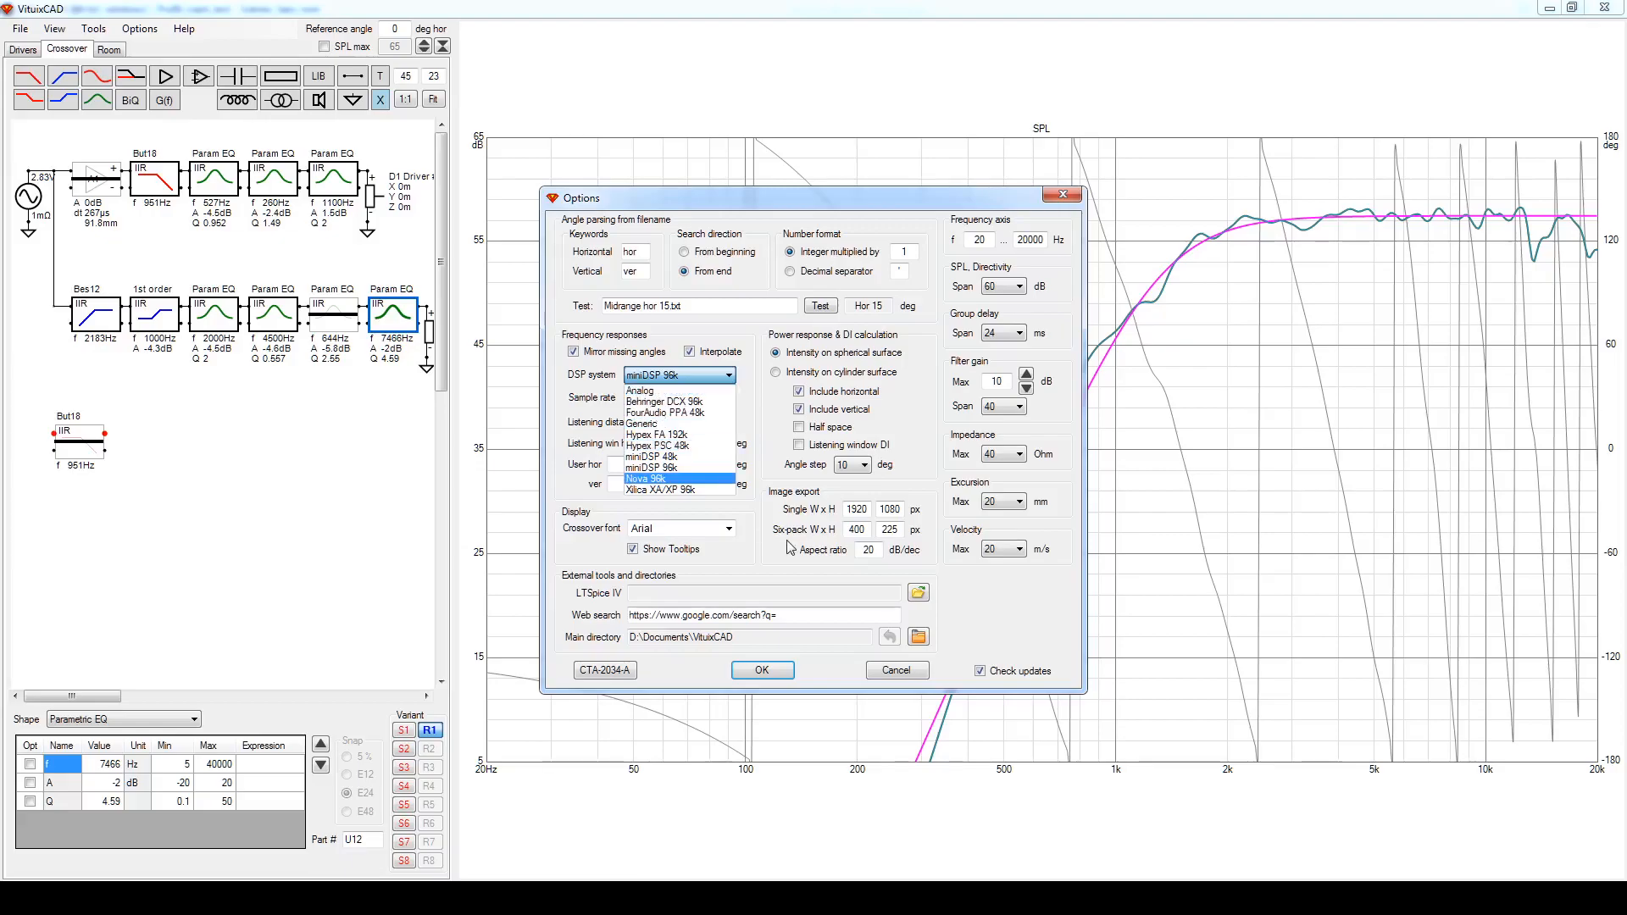
click(762, 678)
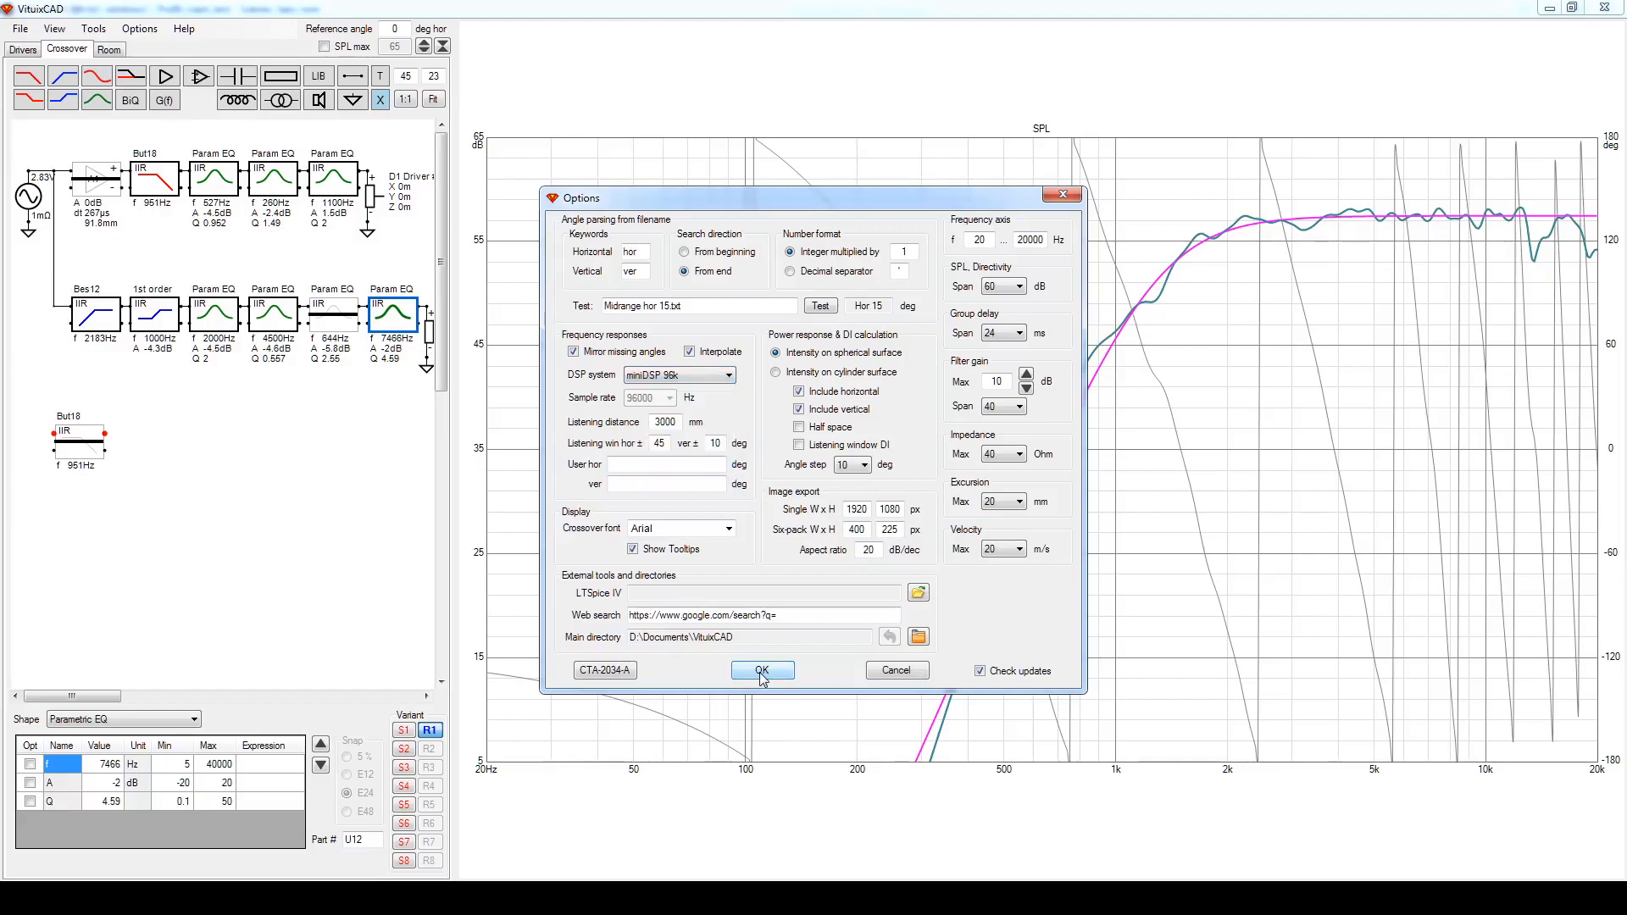
click(762, 671)
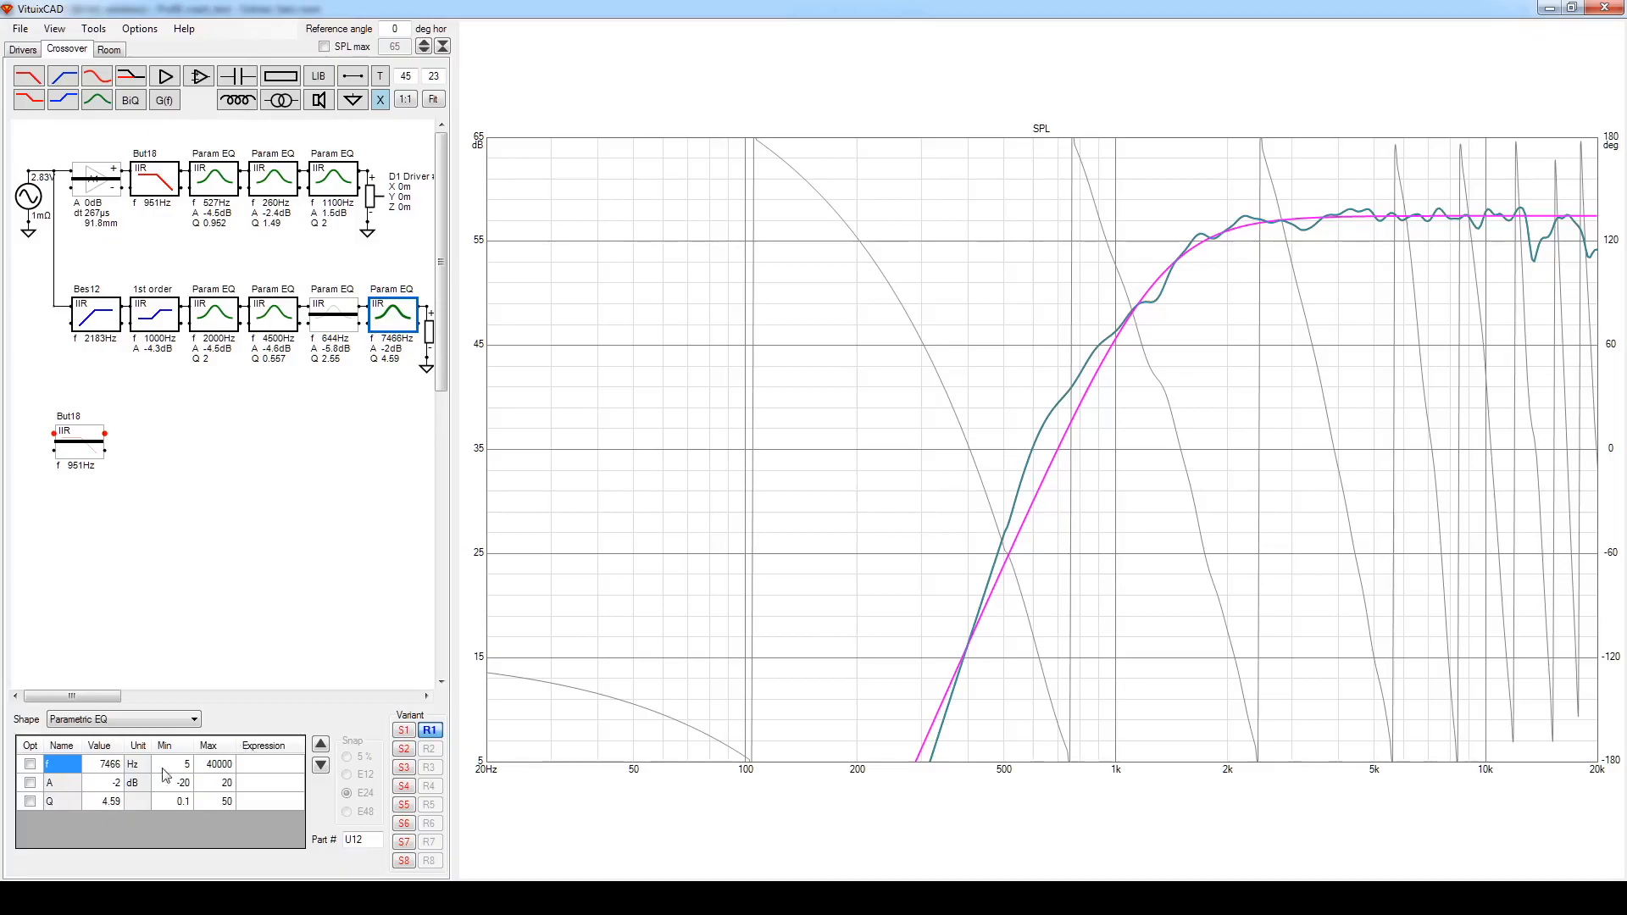
Remove the short from the 644 Hz parametric EQ block in the Driver #2 branch.
click(109, 810)
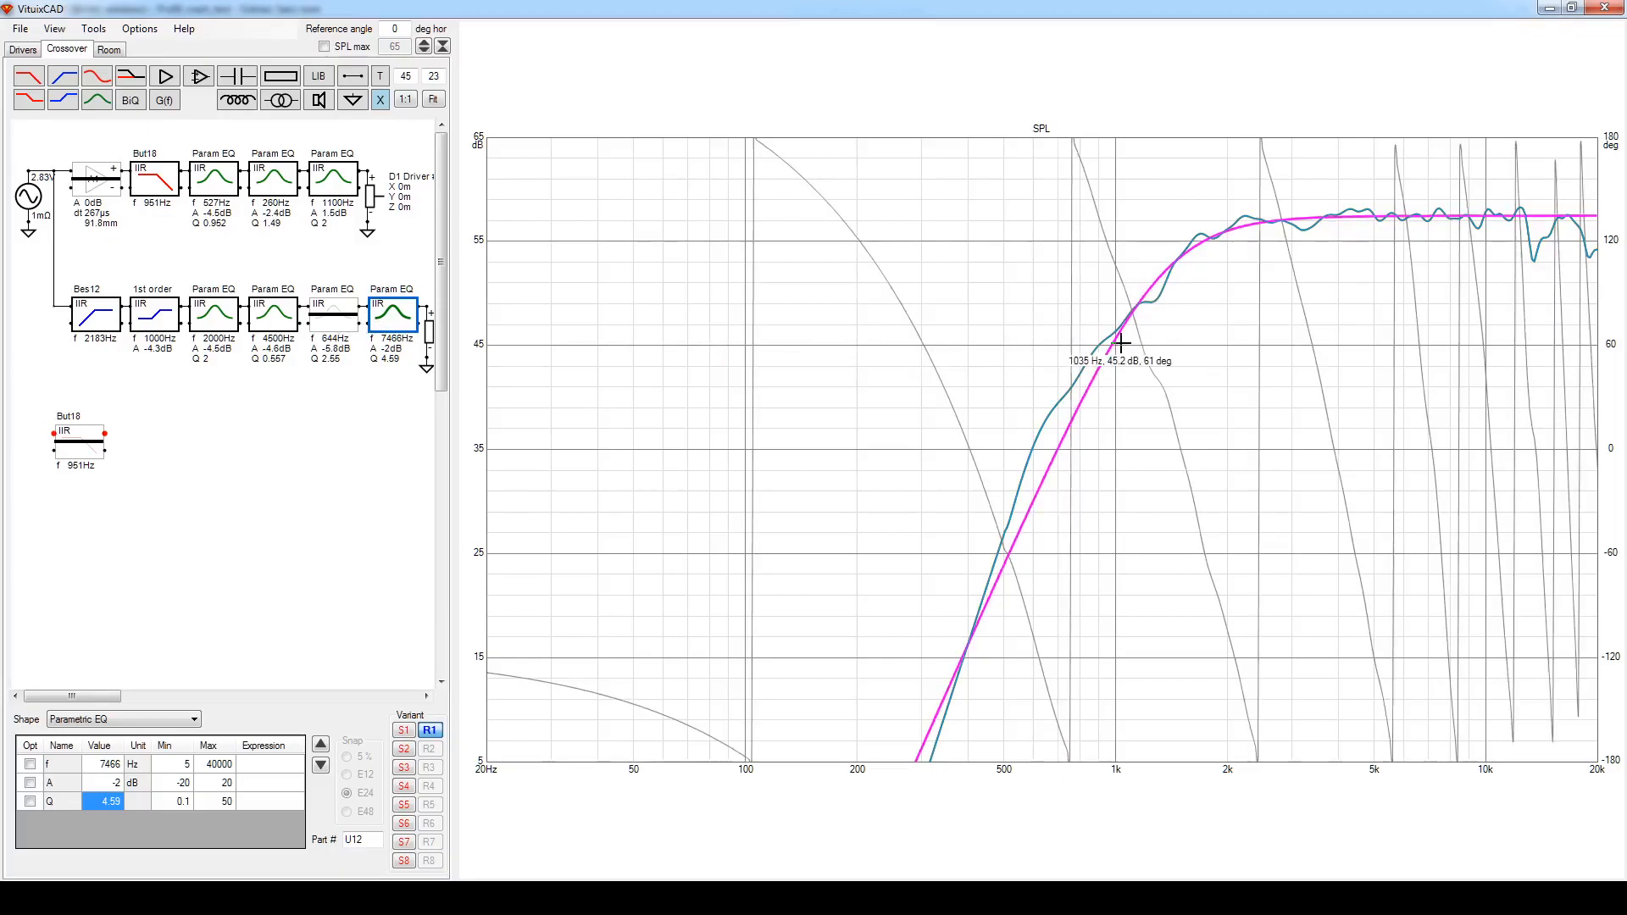
right_click(352, 327)
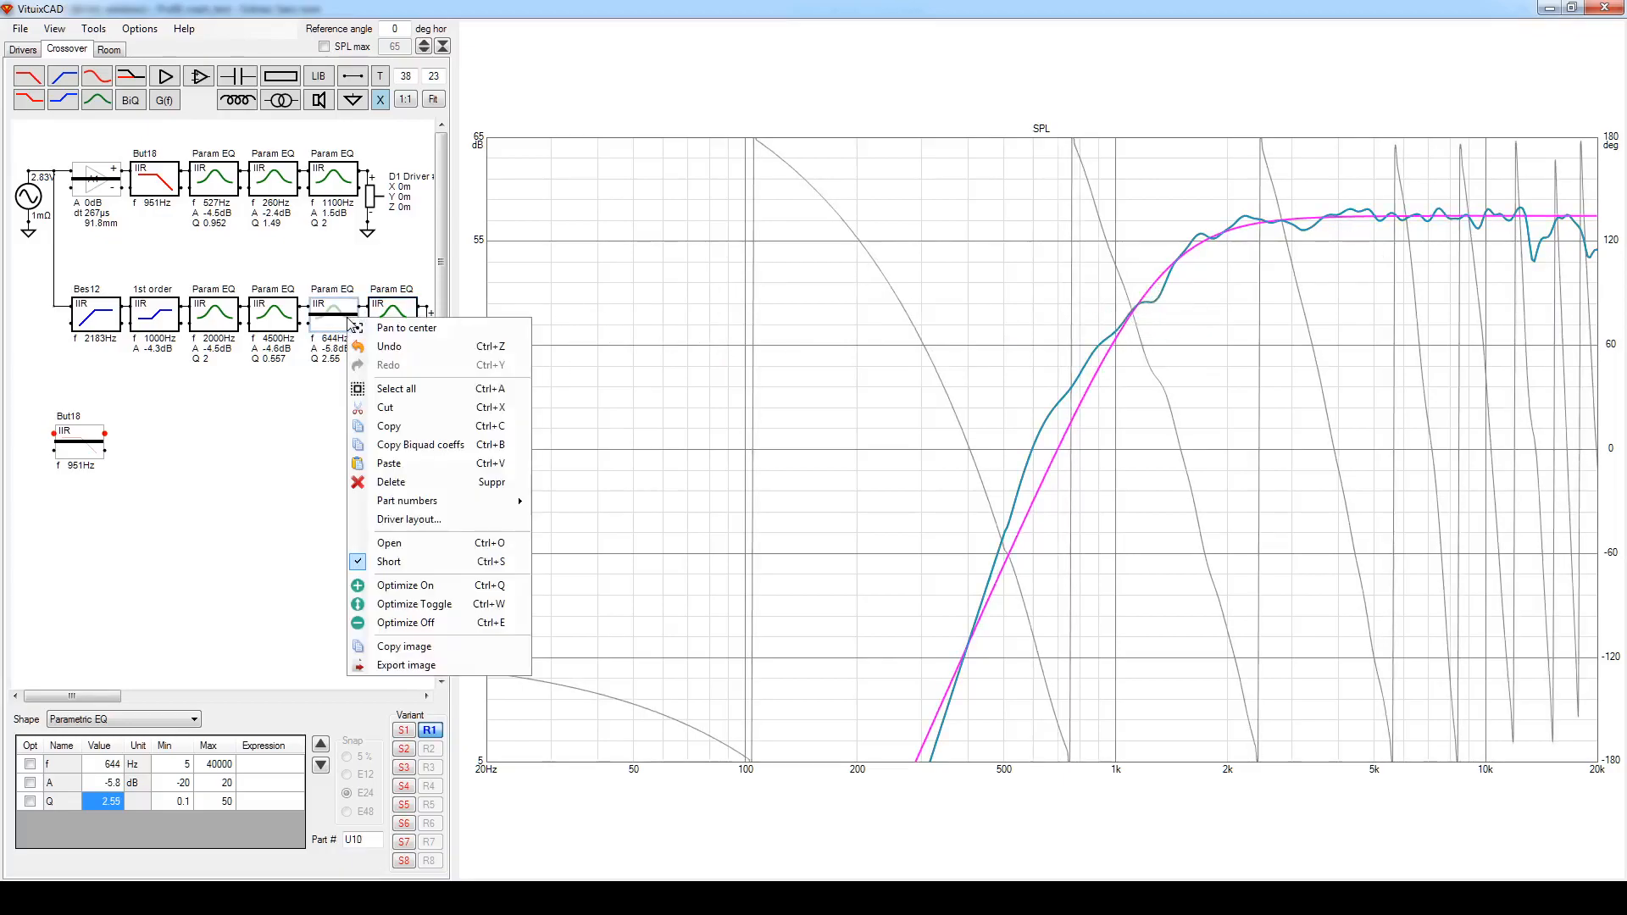
click(400, 566)
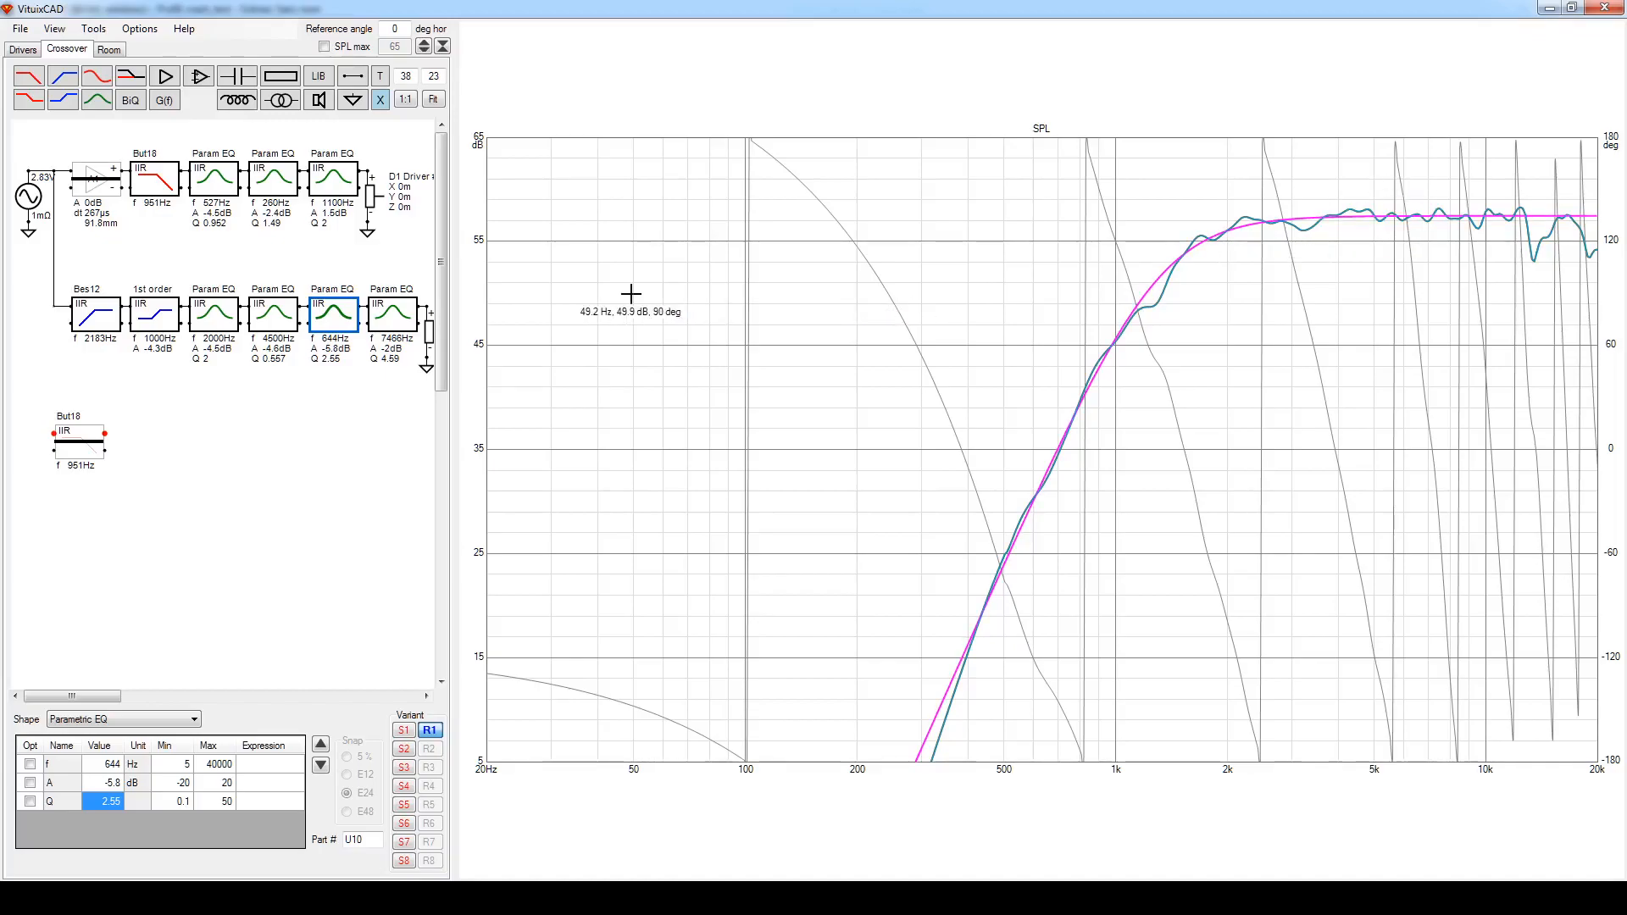
Unmute Driver #1 and compare the phase curves of both drivers in the enlarged GD & Phase chart.
right_click(375, 203)
click(449, 467)
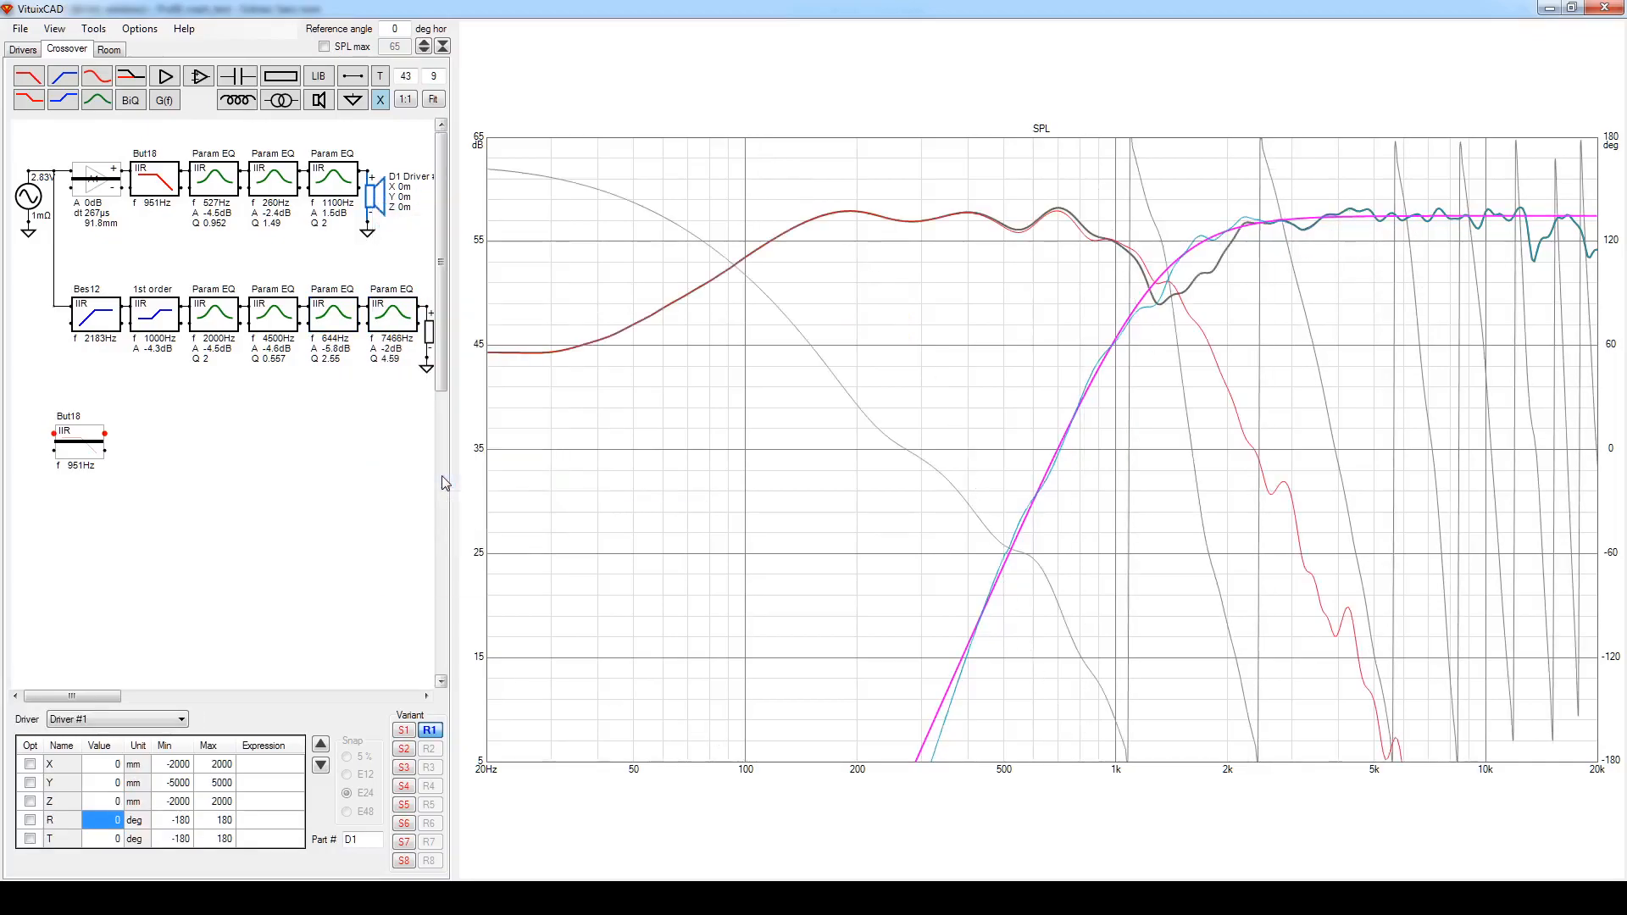
double_click(759, 396)
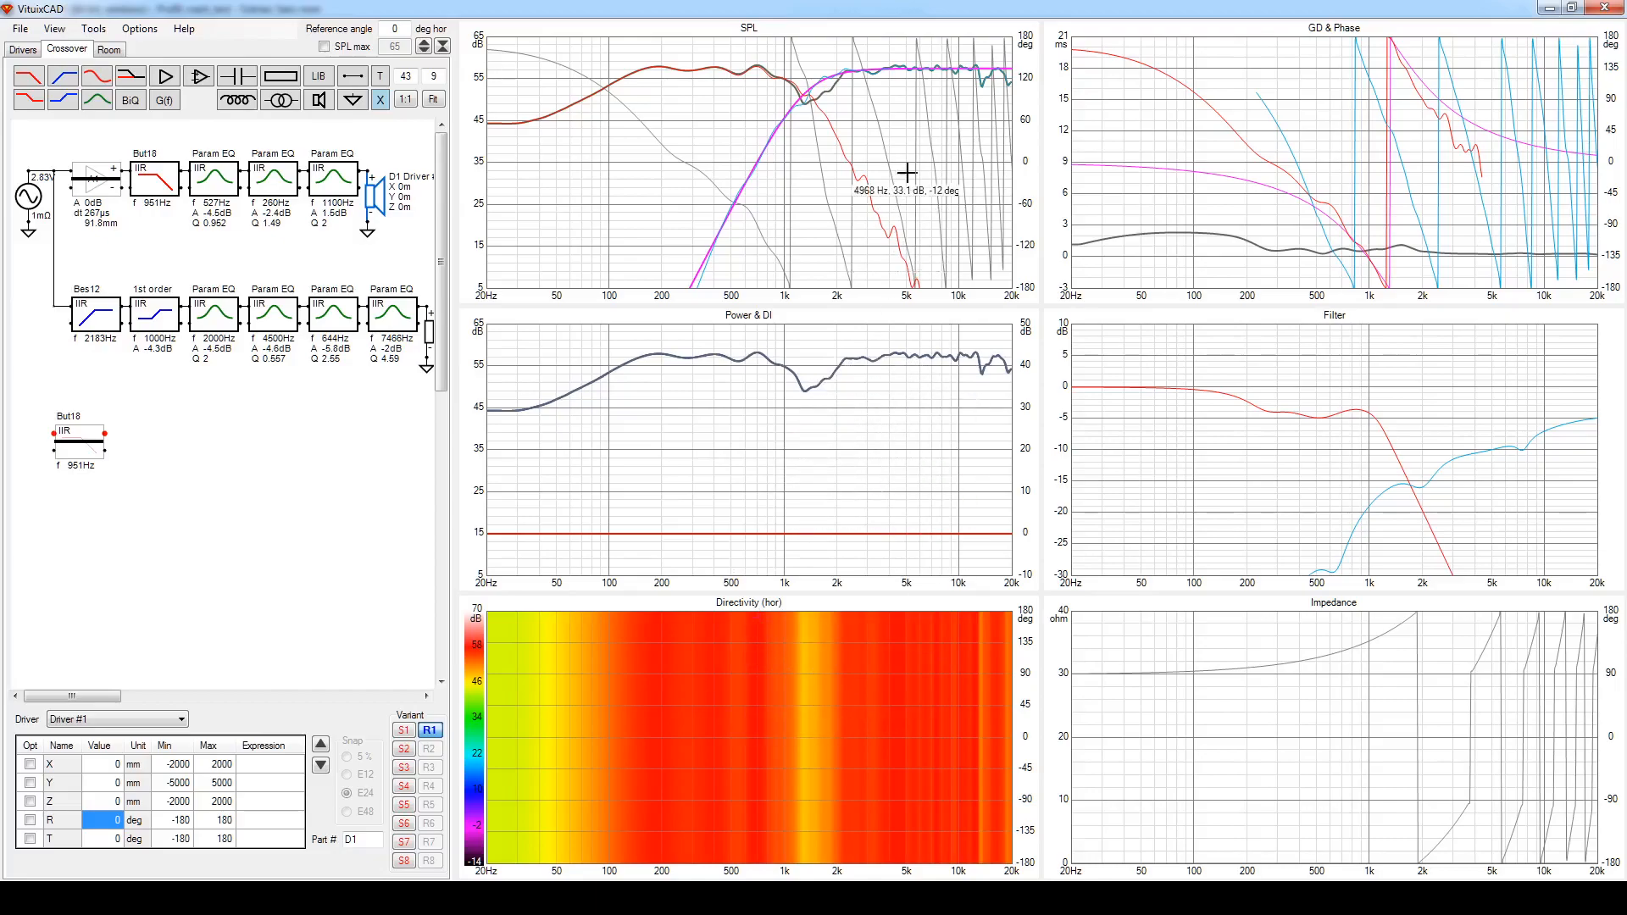
double_click(1323, 83)
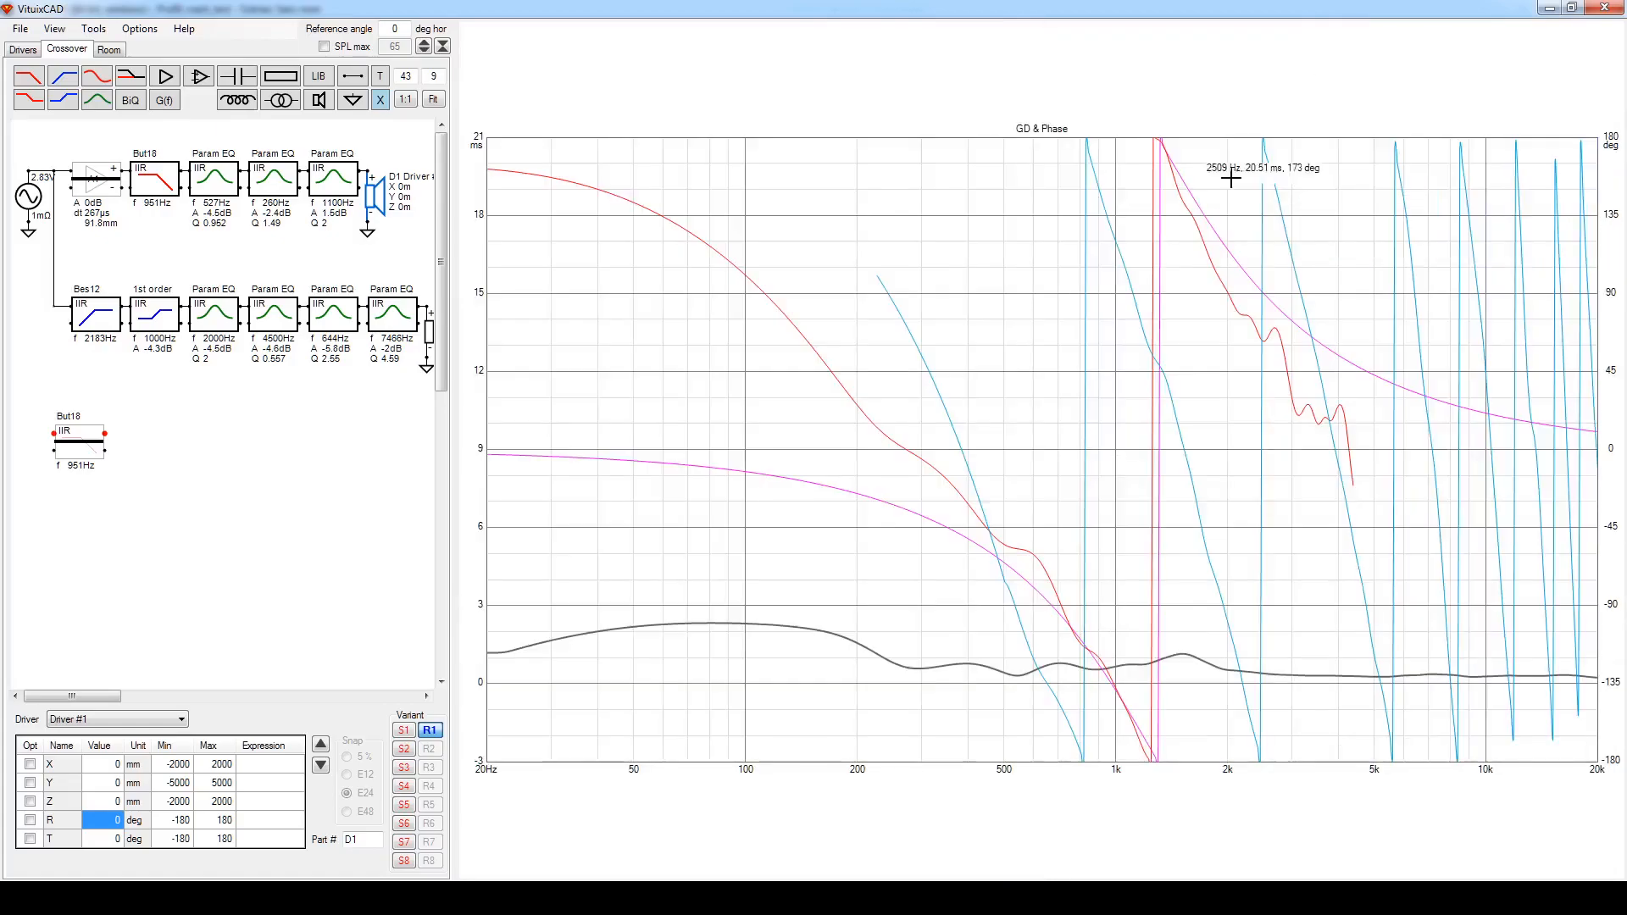
double_click(916, 222)
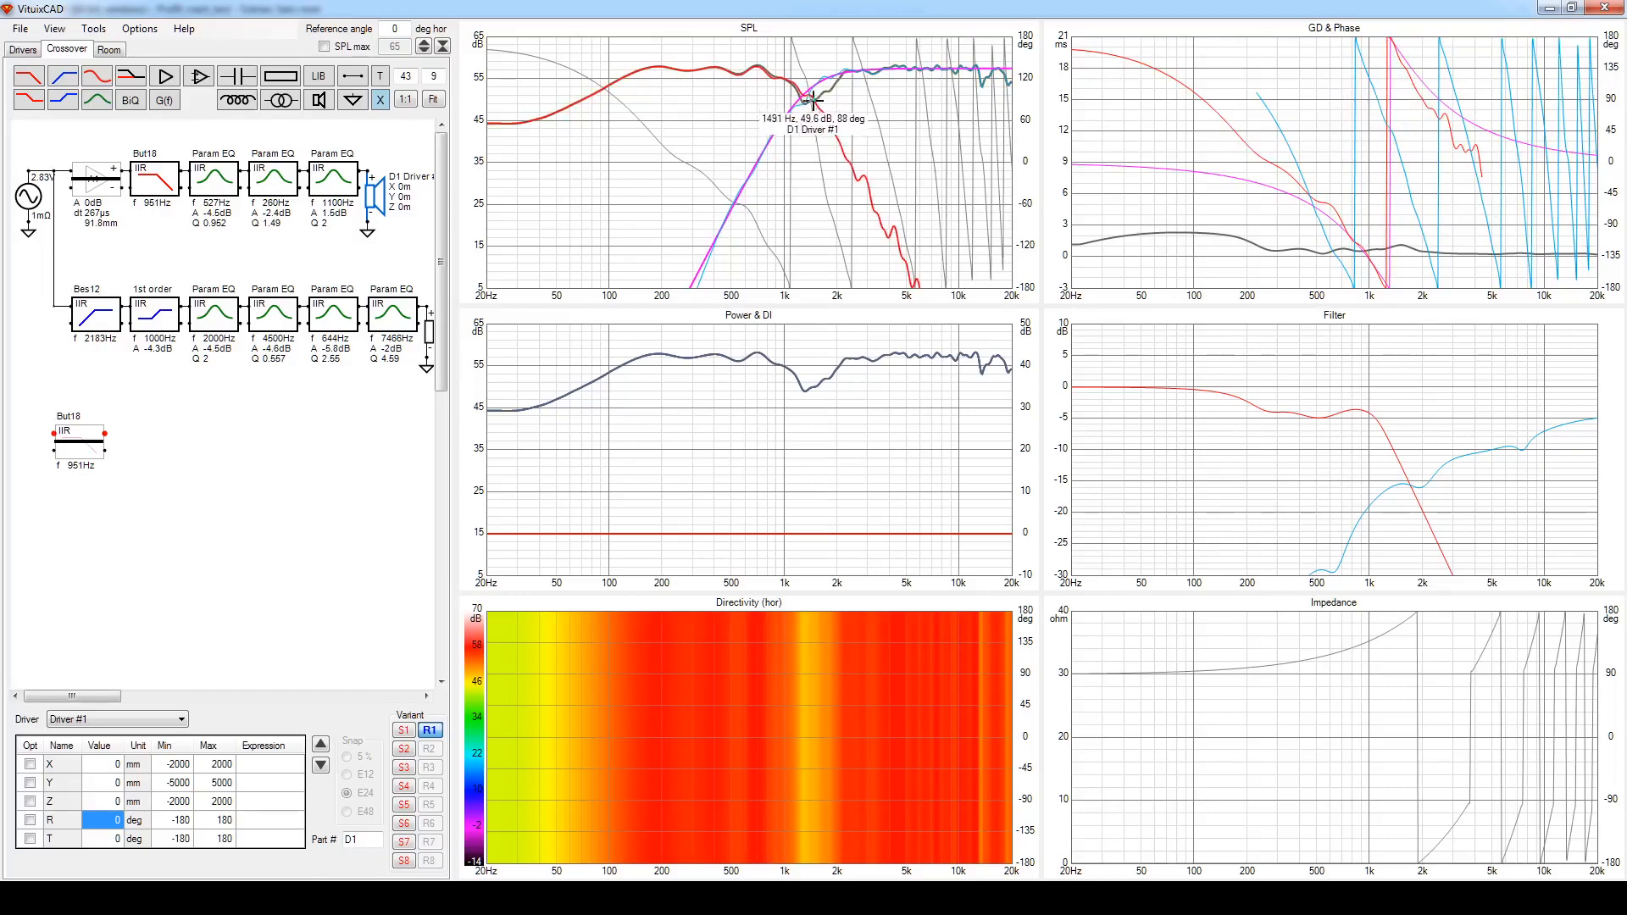
Invert the polarity of Driver #1 to compare the summed response, and switch the inversion back off.
right_click(377, 200)
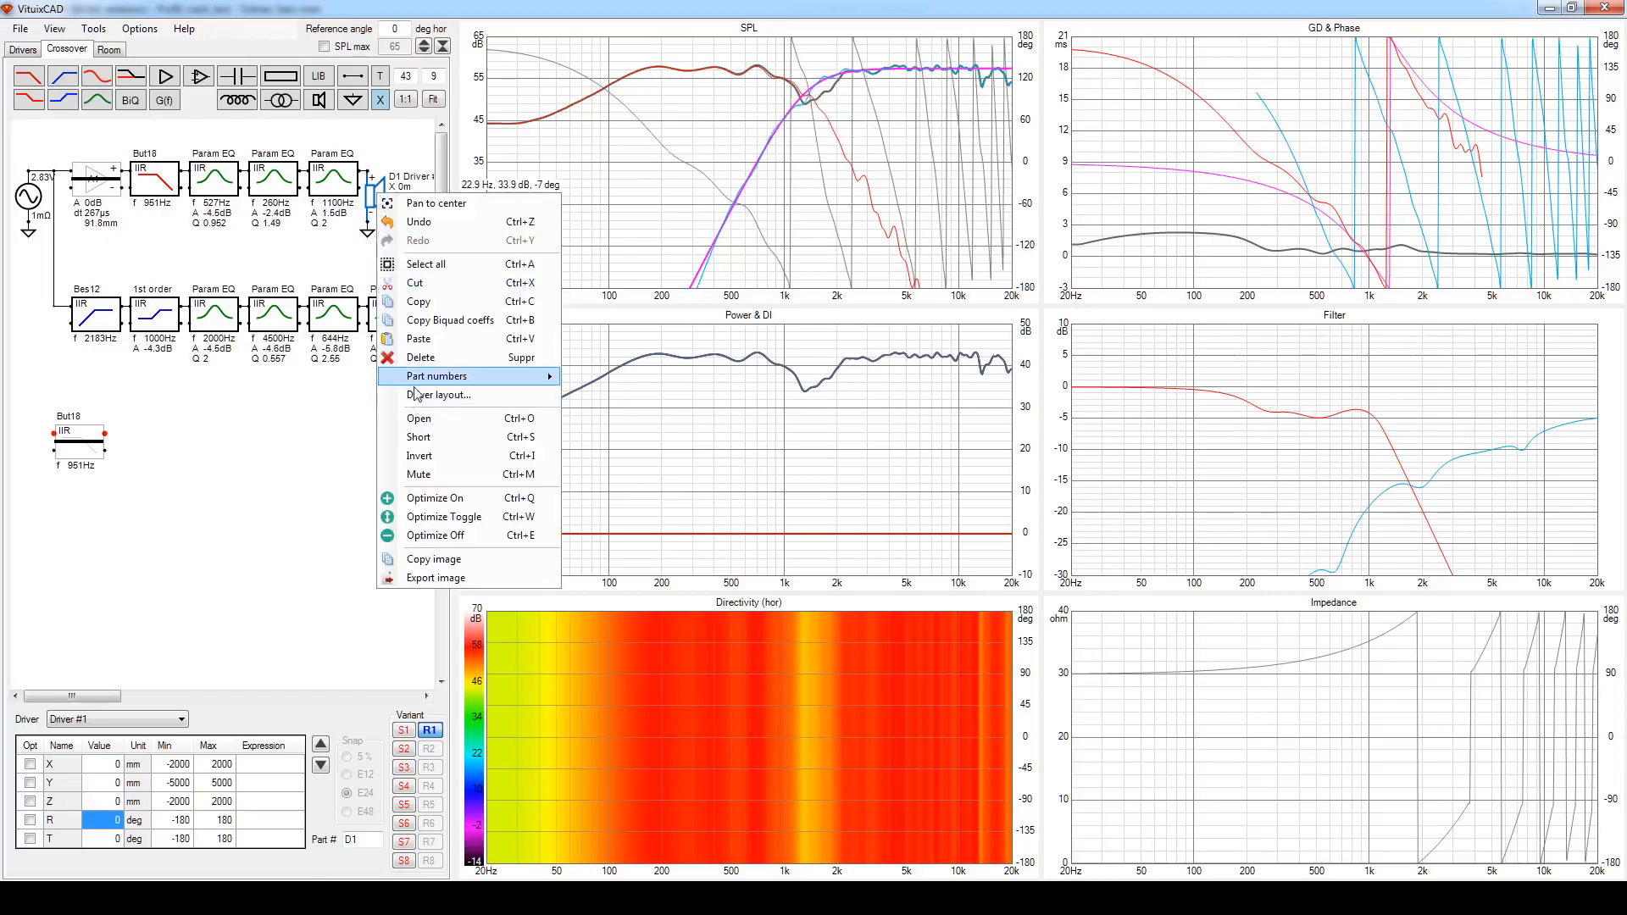
click(431, 459)
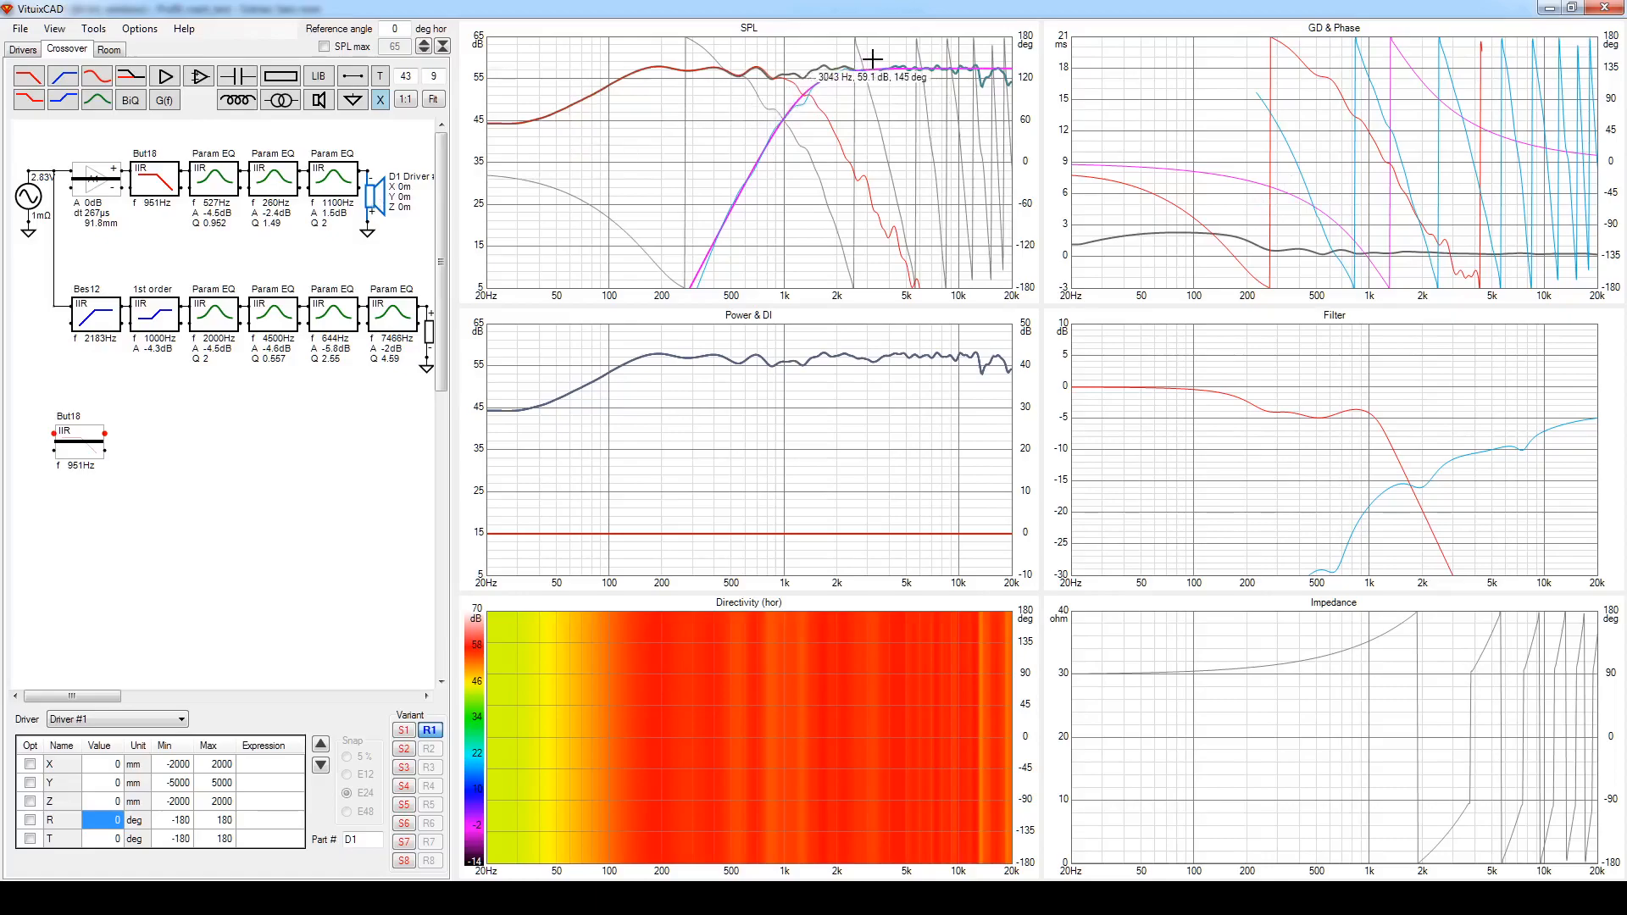
right_click(379, 201)
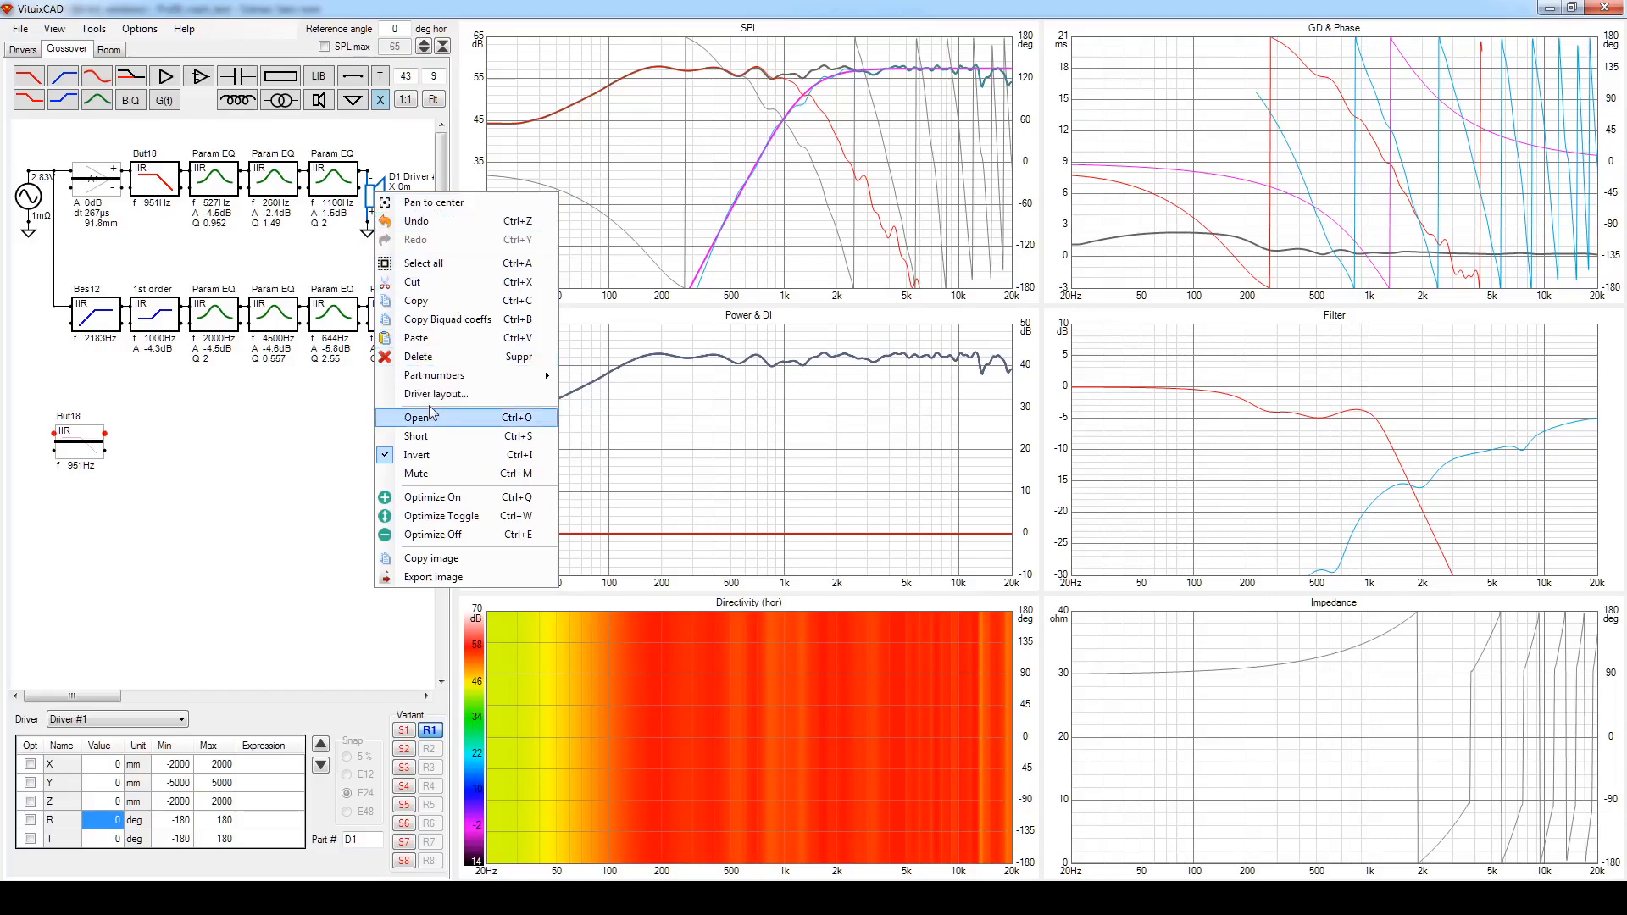
click(438, 457)
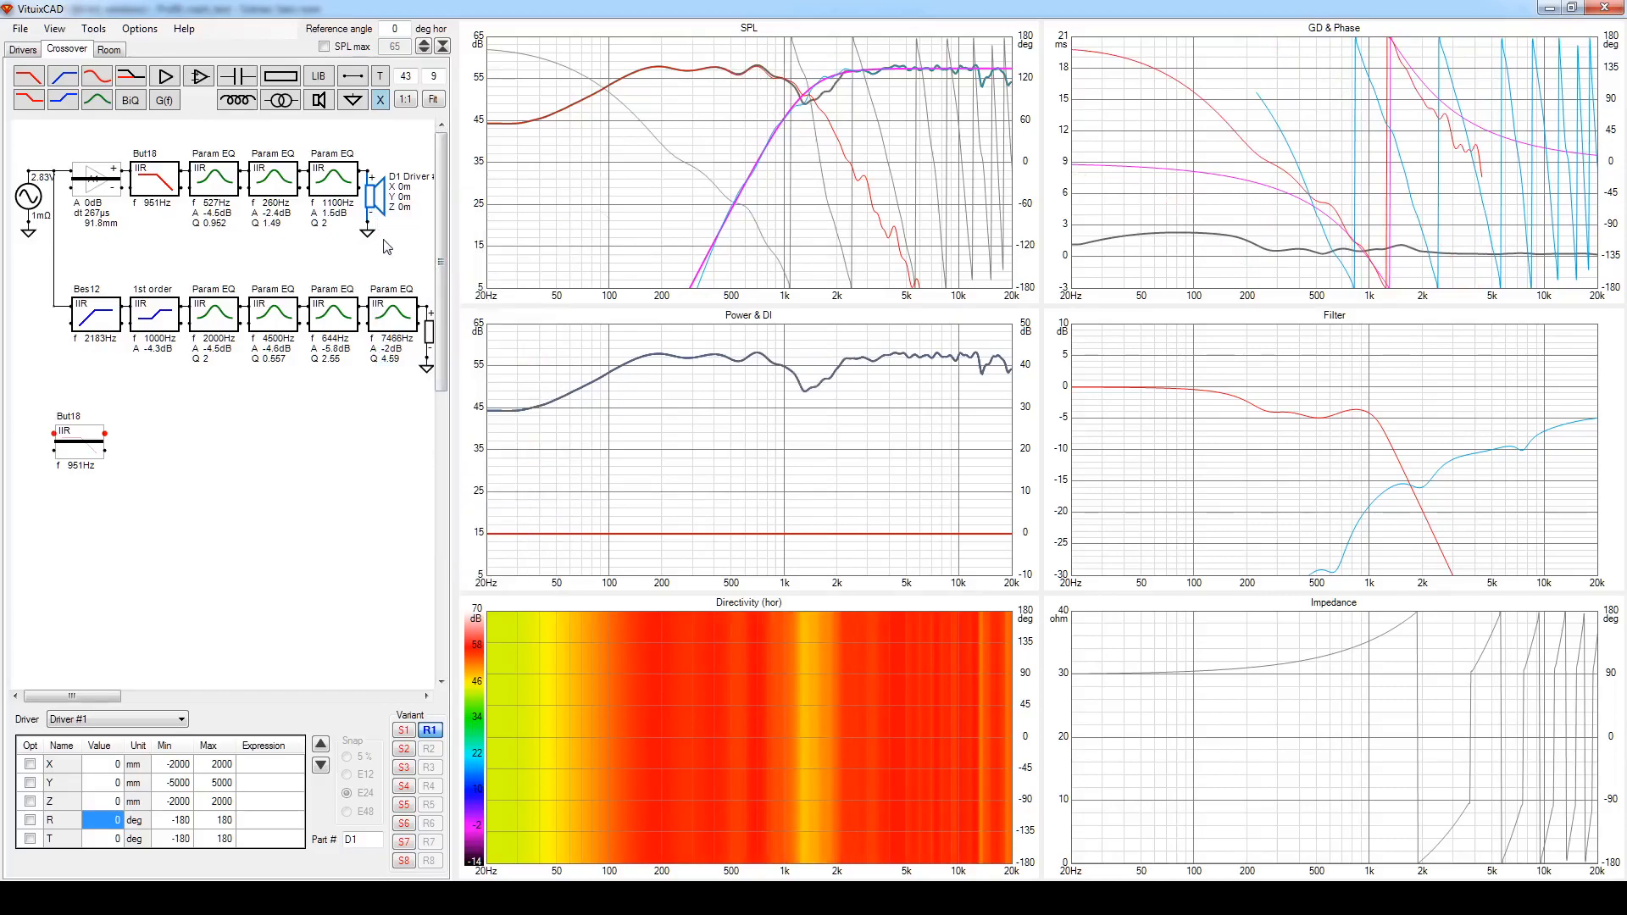
With the GD & Phase chart enlarged, set the A1 buffer's delay to 0 µs and remove its short.
double_click(1310, 79)
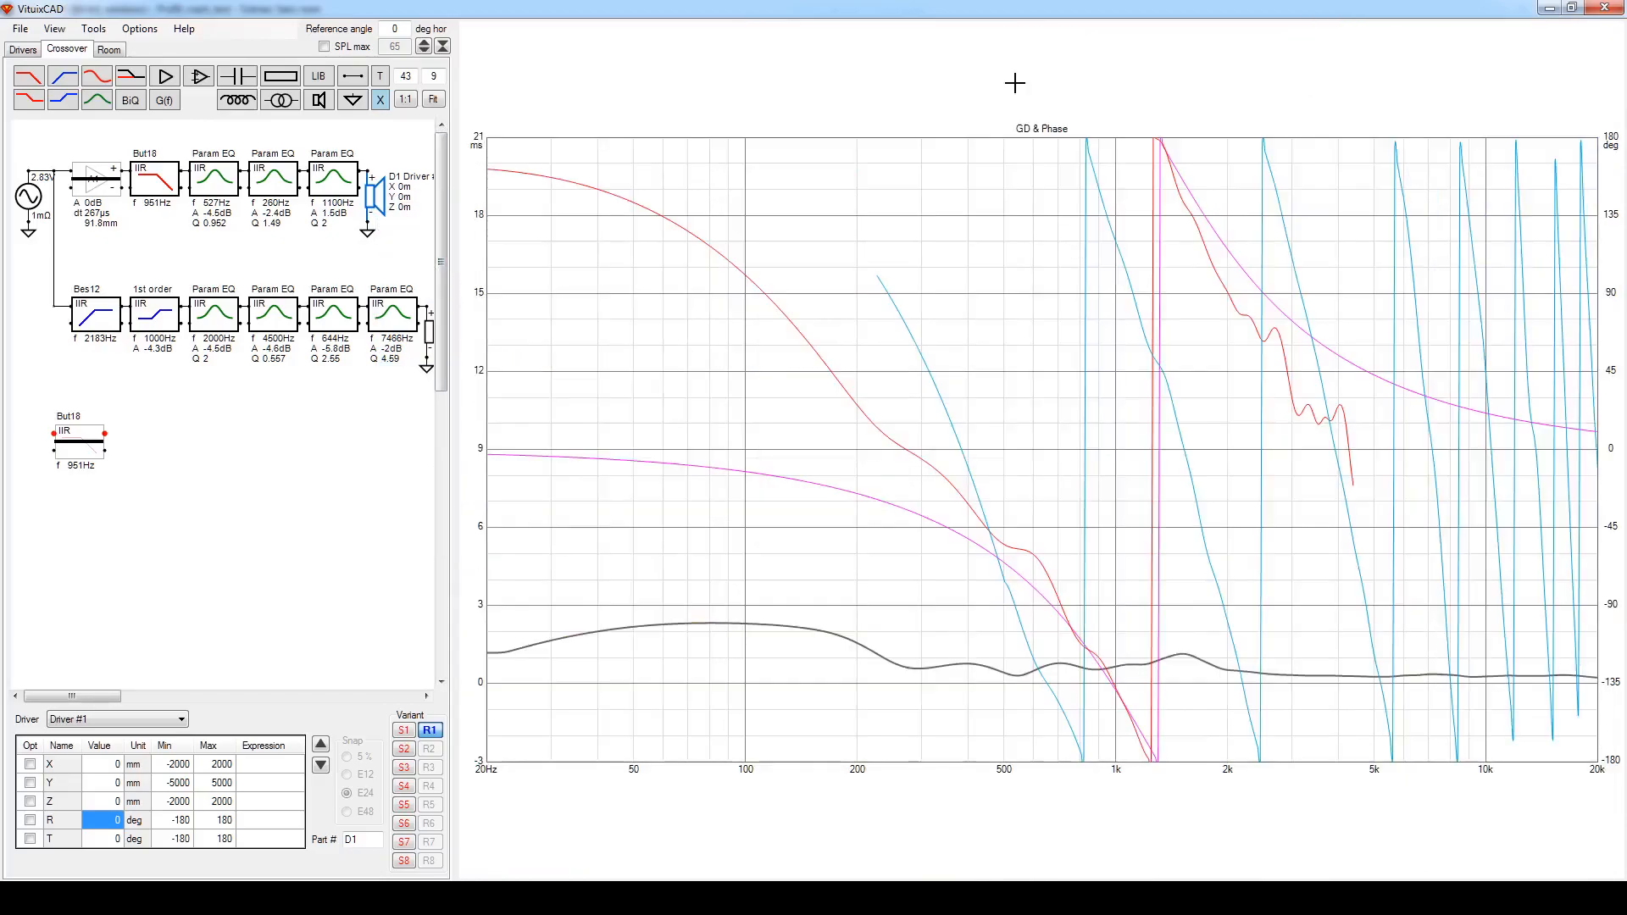
click(103, 188)
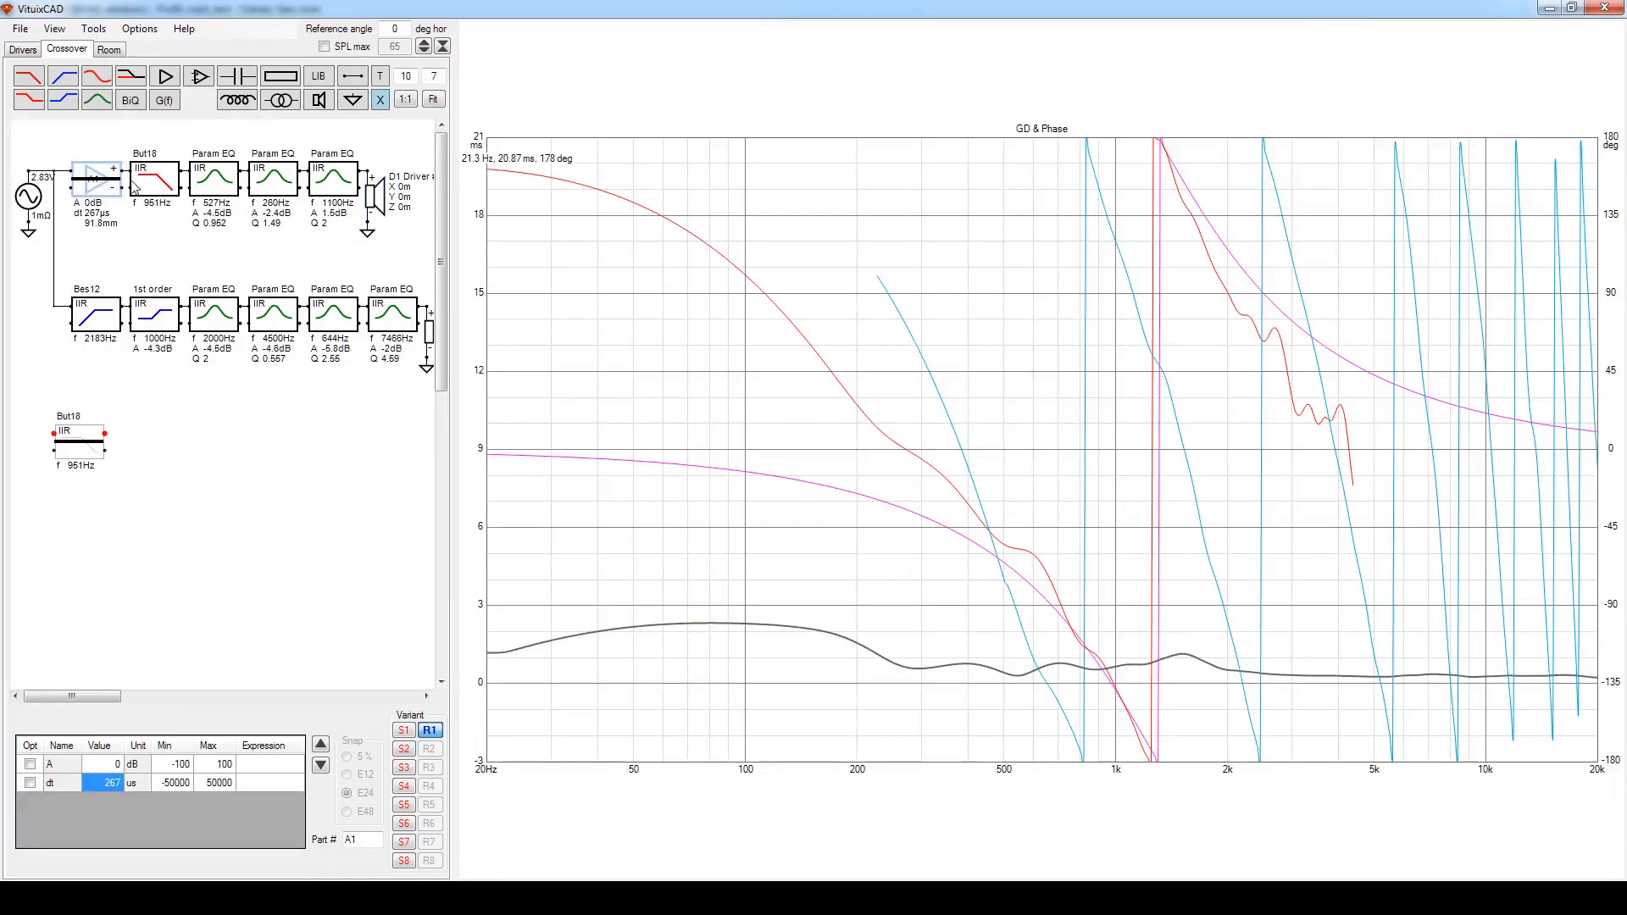
click(105, 783)
right_click(94, 189)
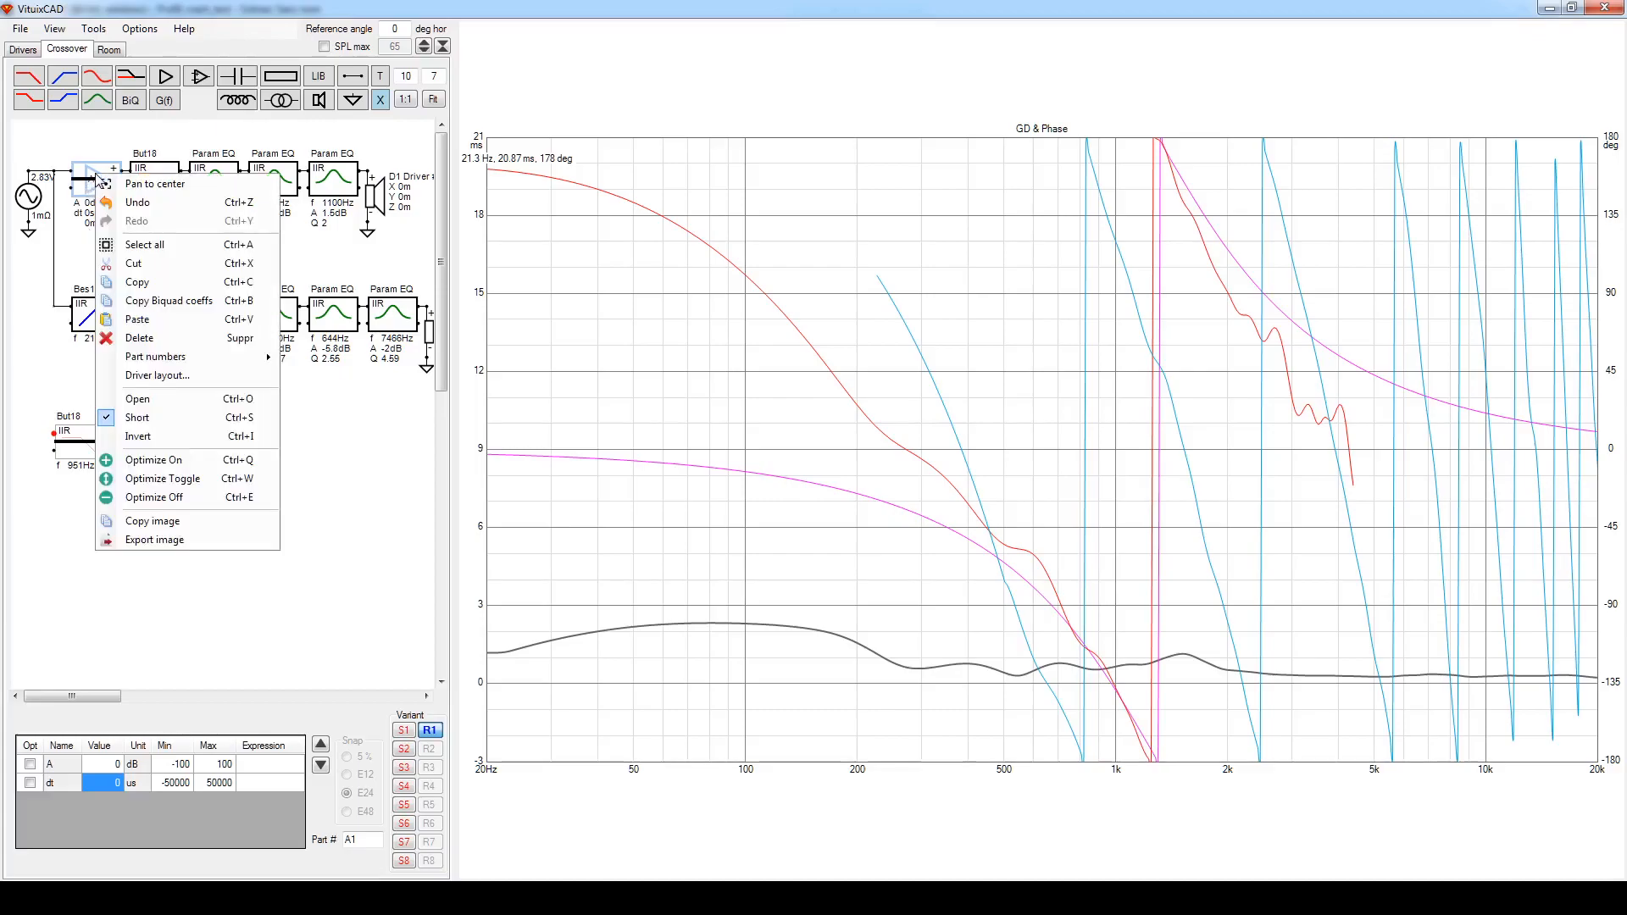
click(146, 423)
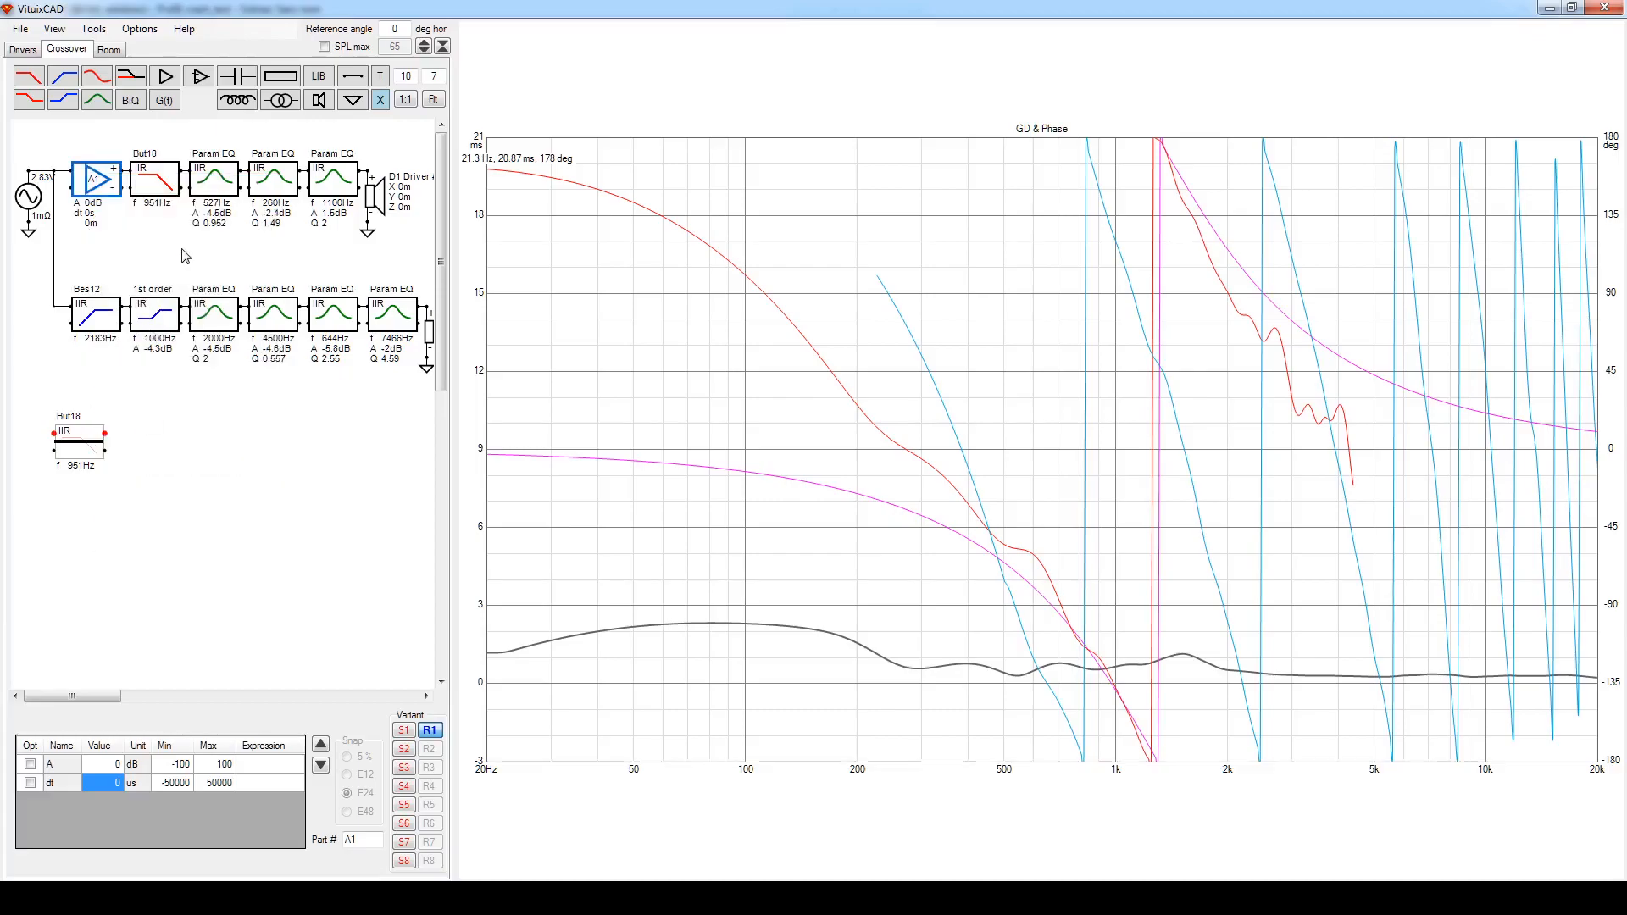
Raise the A1 buffer's delay gradually to 271 µs to bring the Driver #1 phase curve onto Driver #2's.
scroll(133, 789, up, 1)
scroll(136, 789, up, 4)
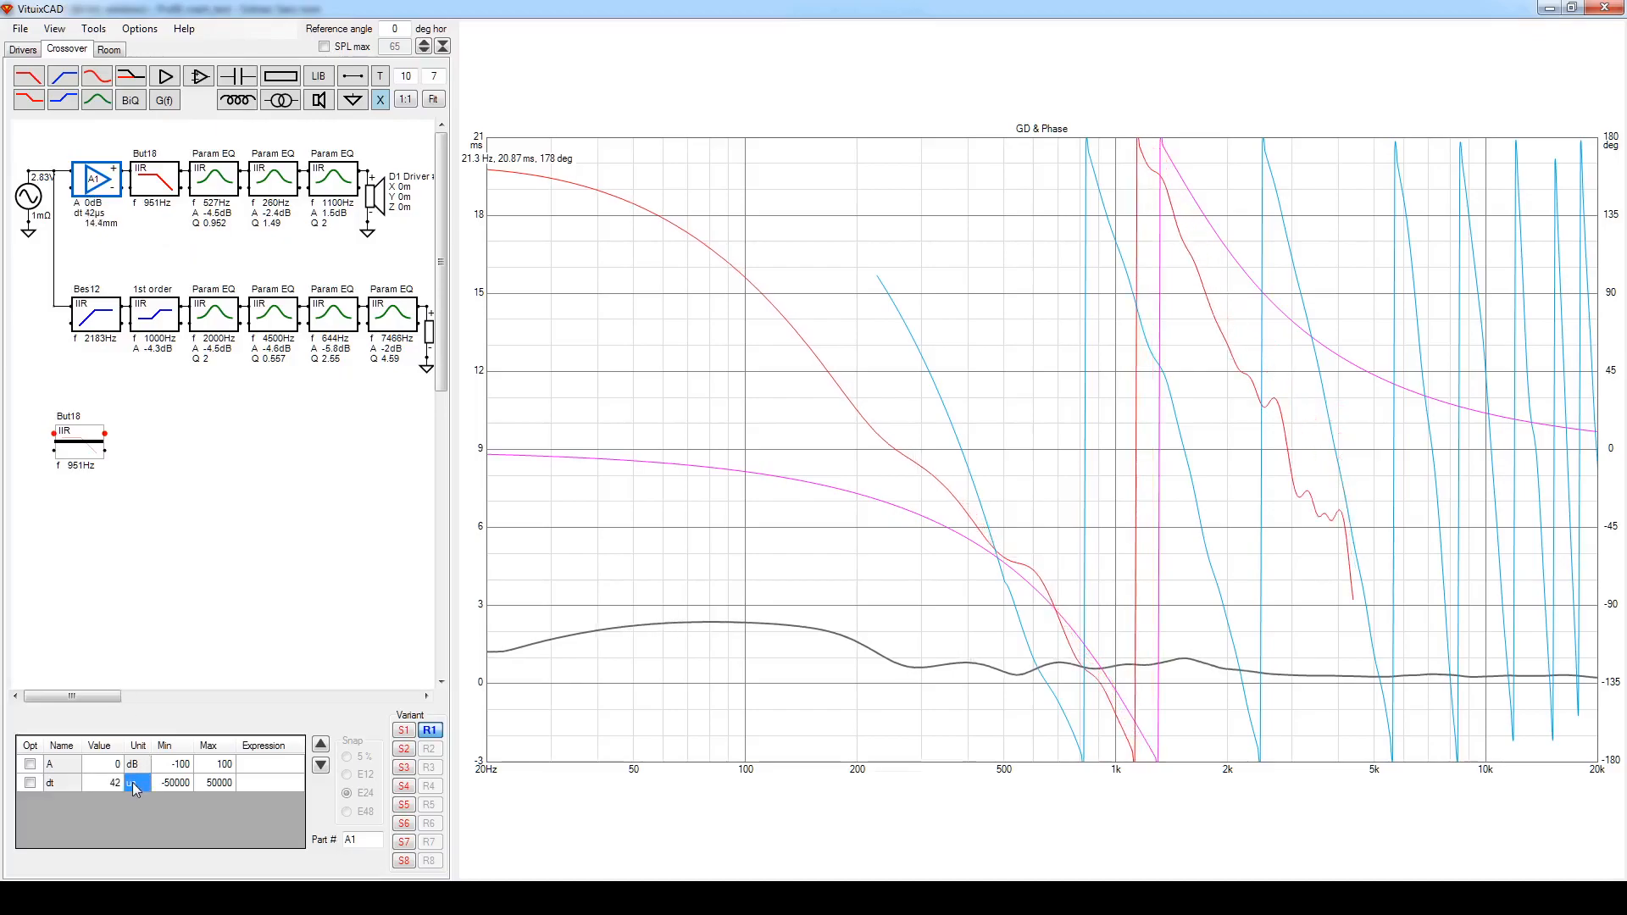
scroll(136, 789, up, 6)
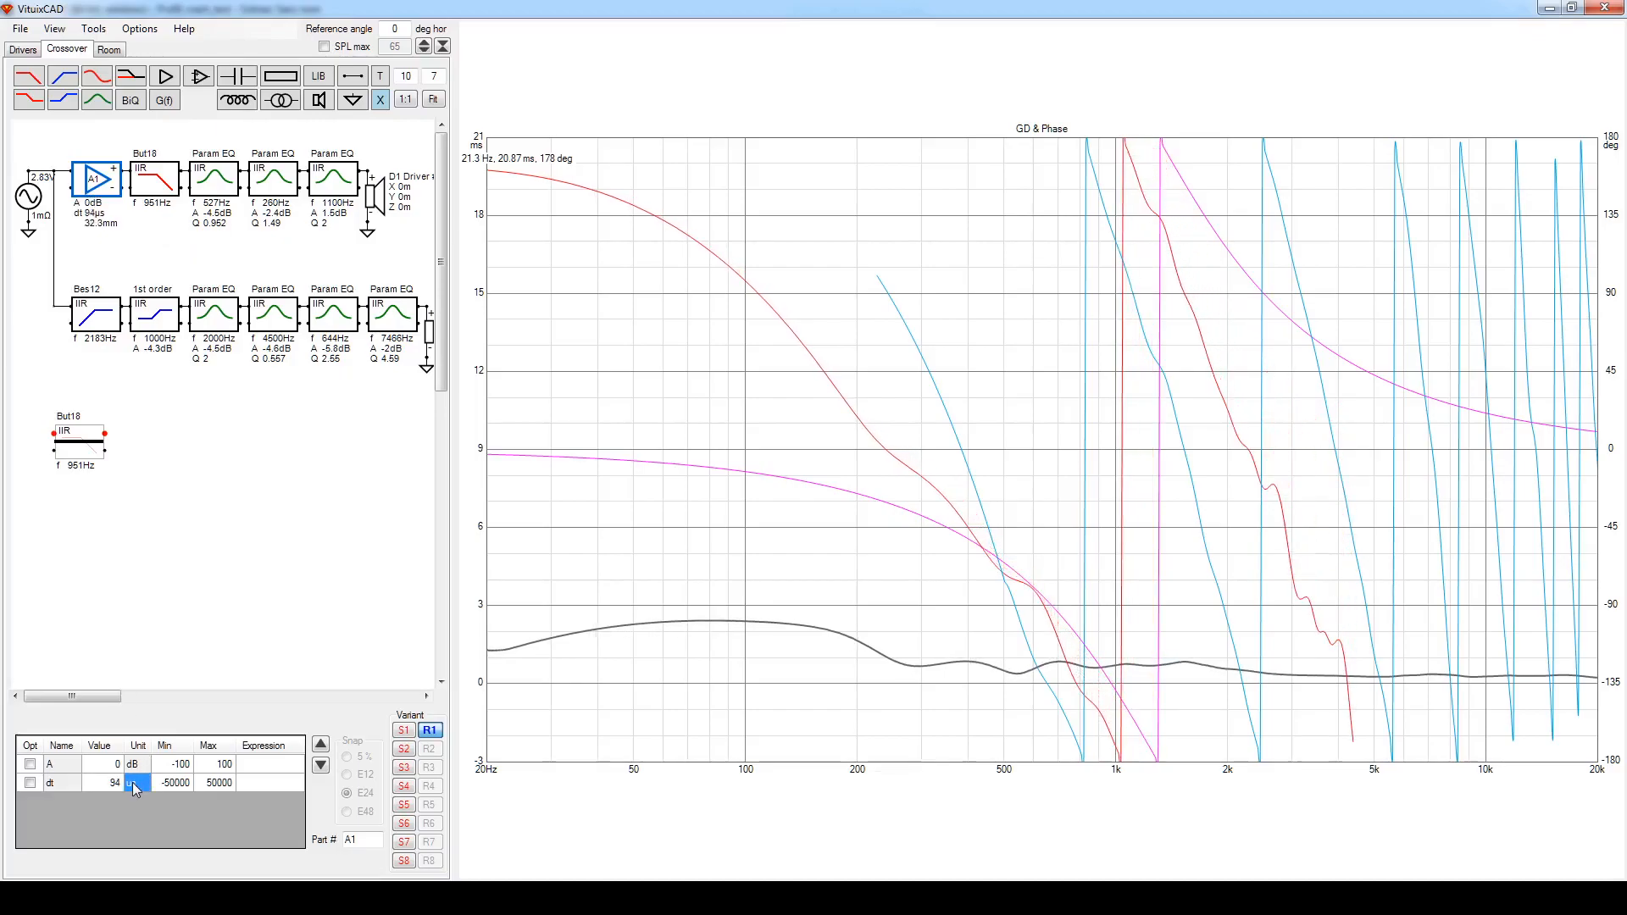
scroll(136, 789, up, 6)
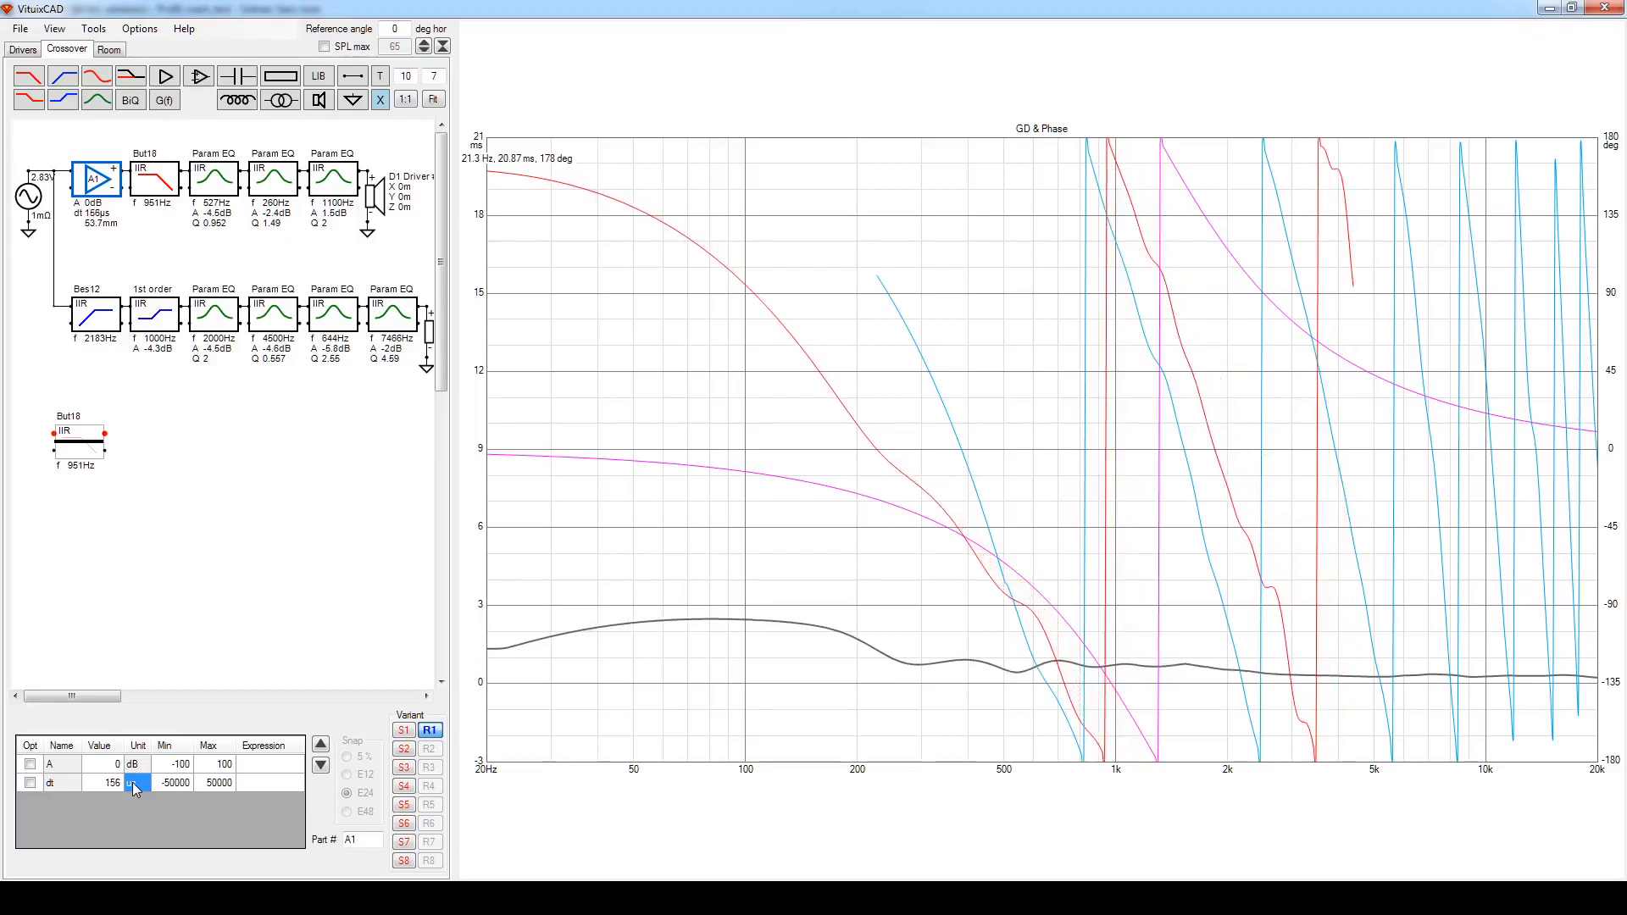
scroll(134, 788, up, 7)
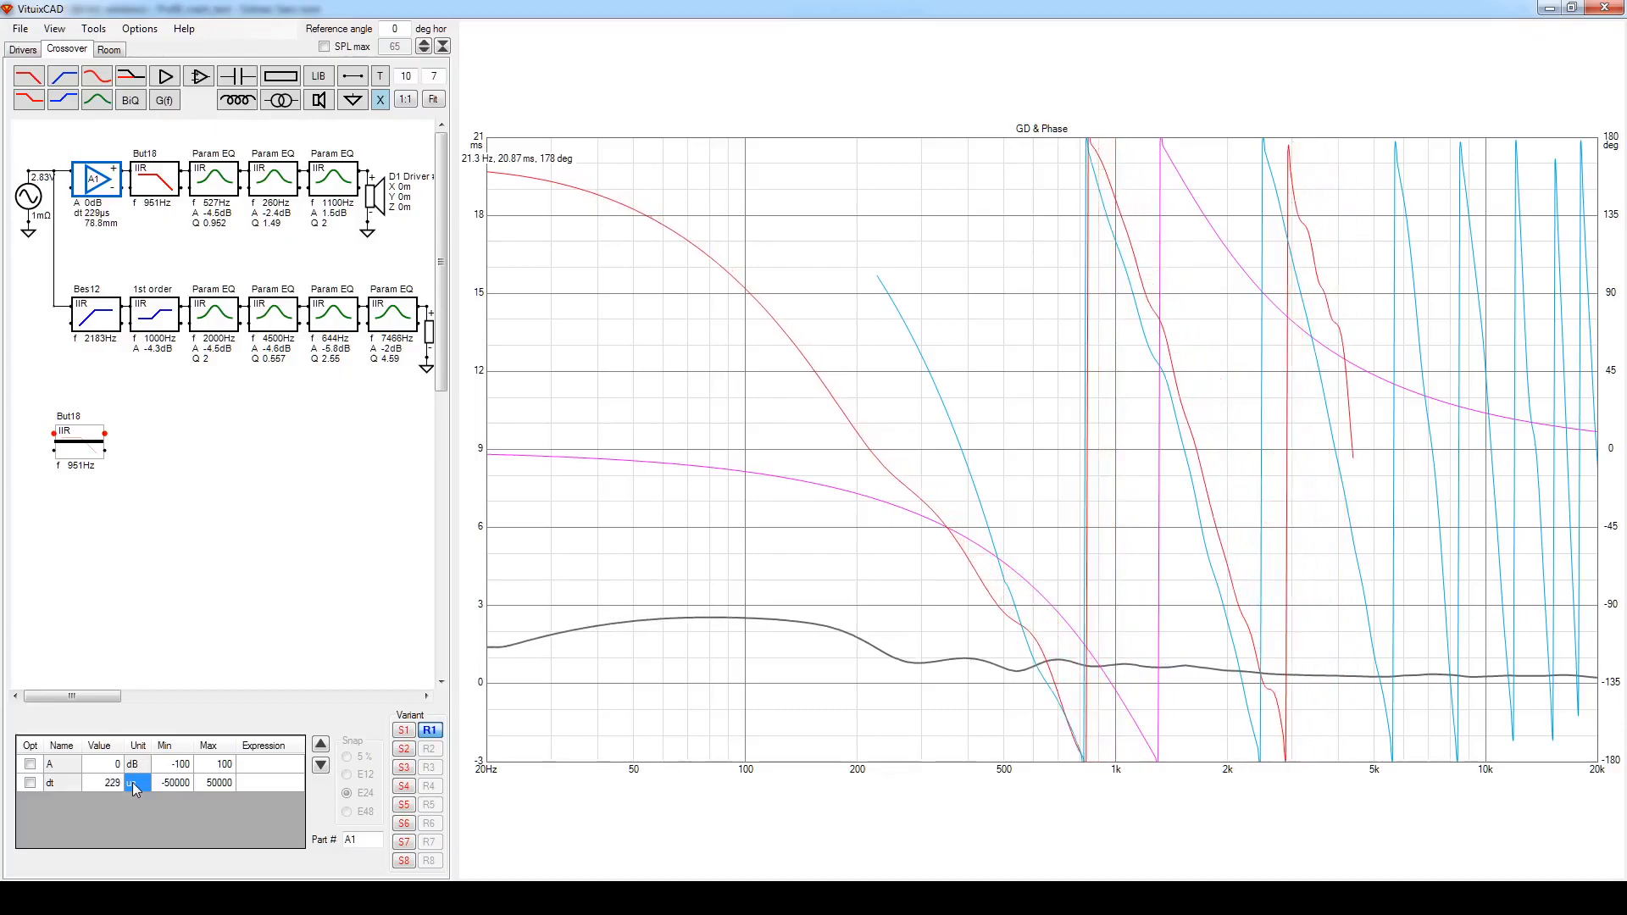
scroll(134, 789, up, 1)
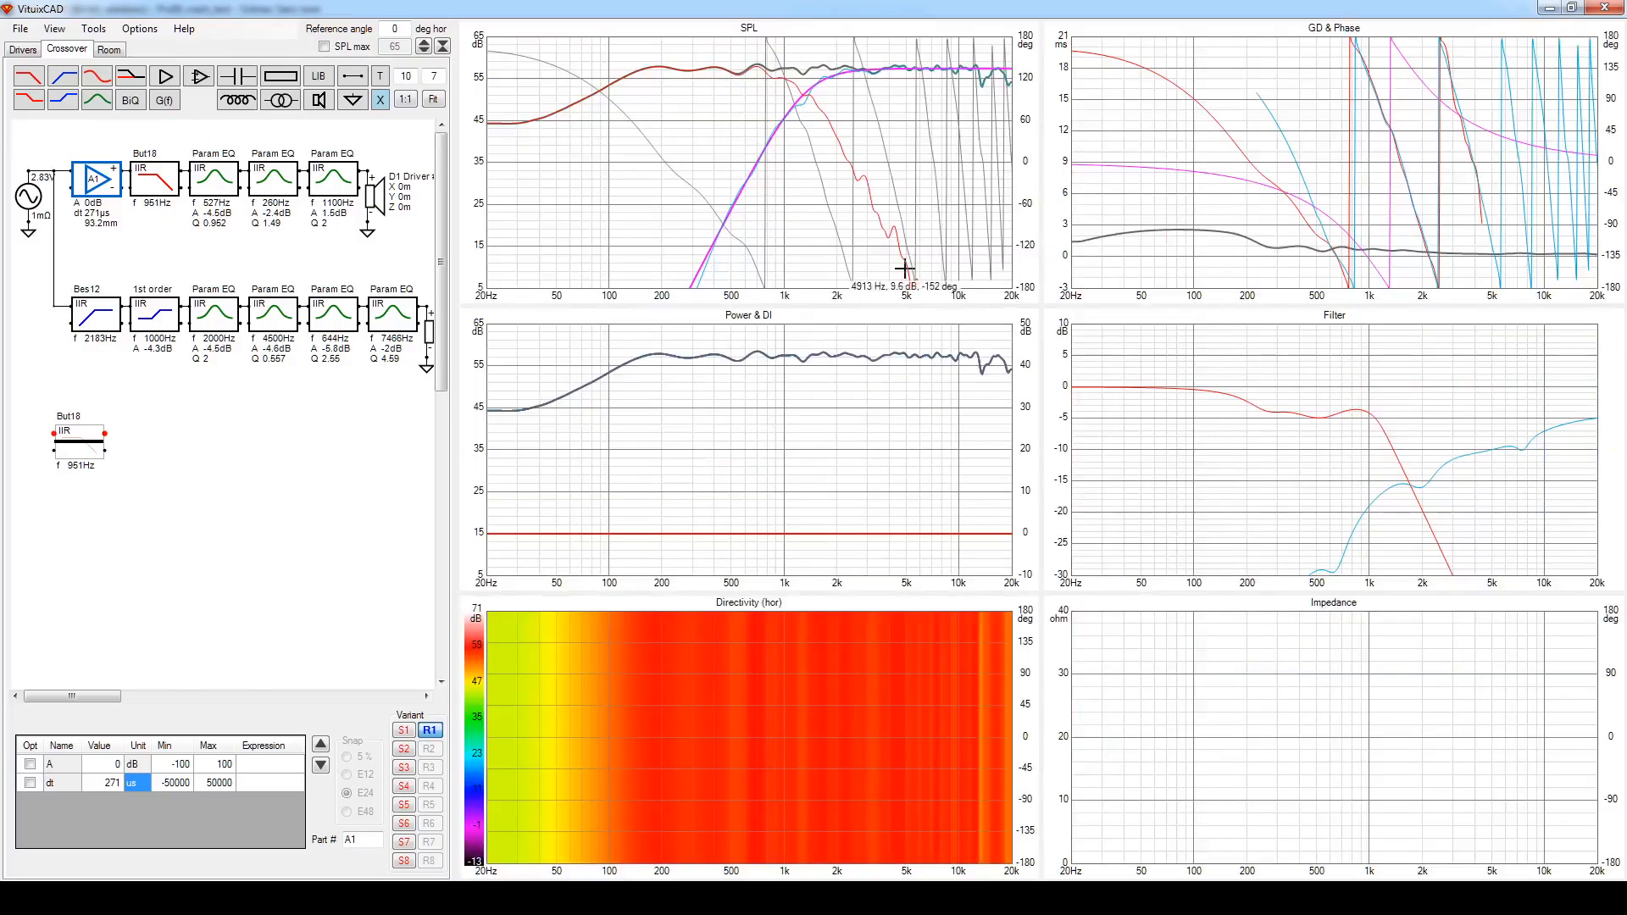
Examine the summed response around the crossover frequency in the enlarged SPL chart.
double_click(1224, 320)
double_click(838, 124)
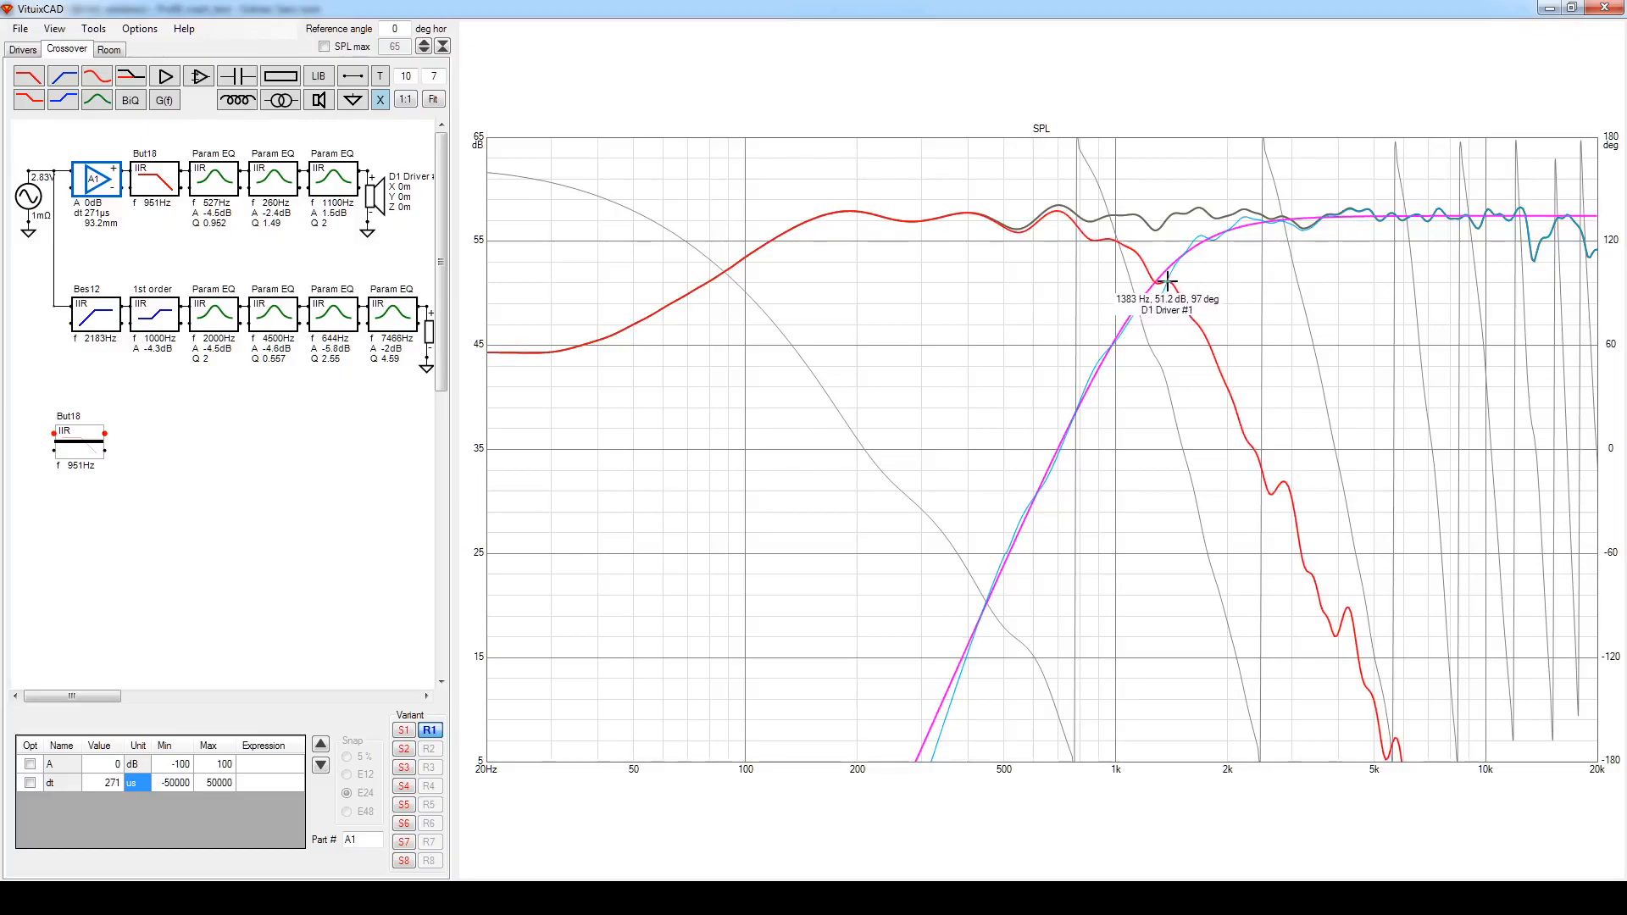
double_click(1242, 280)
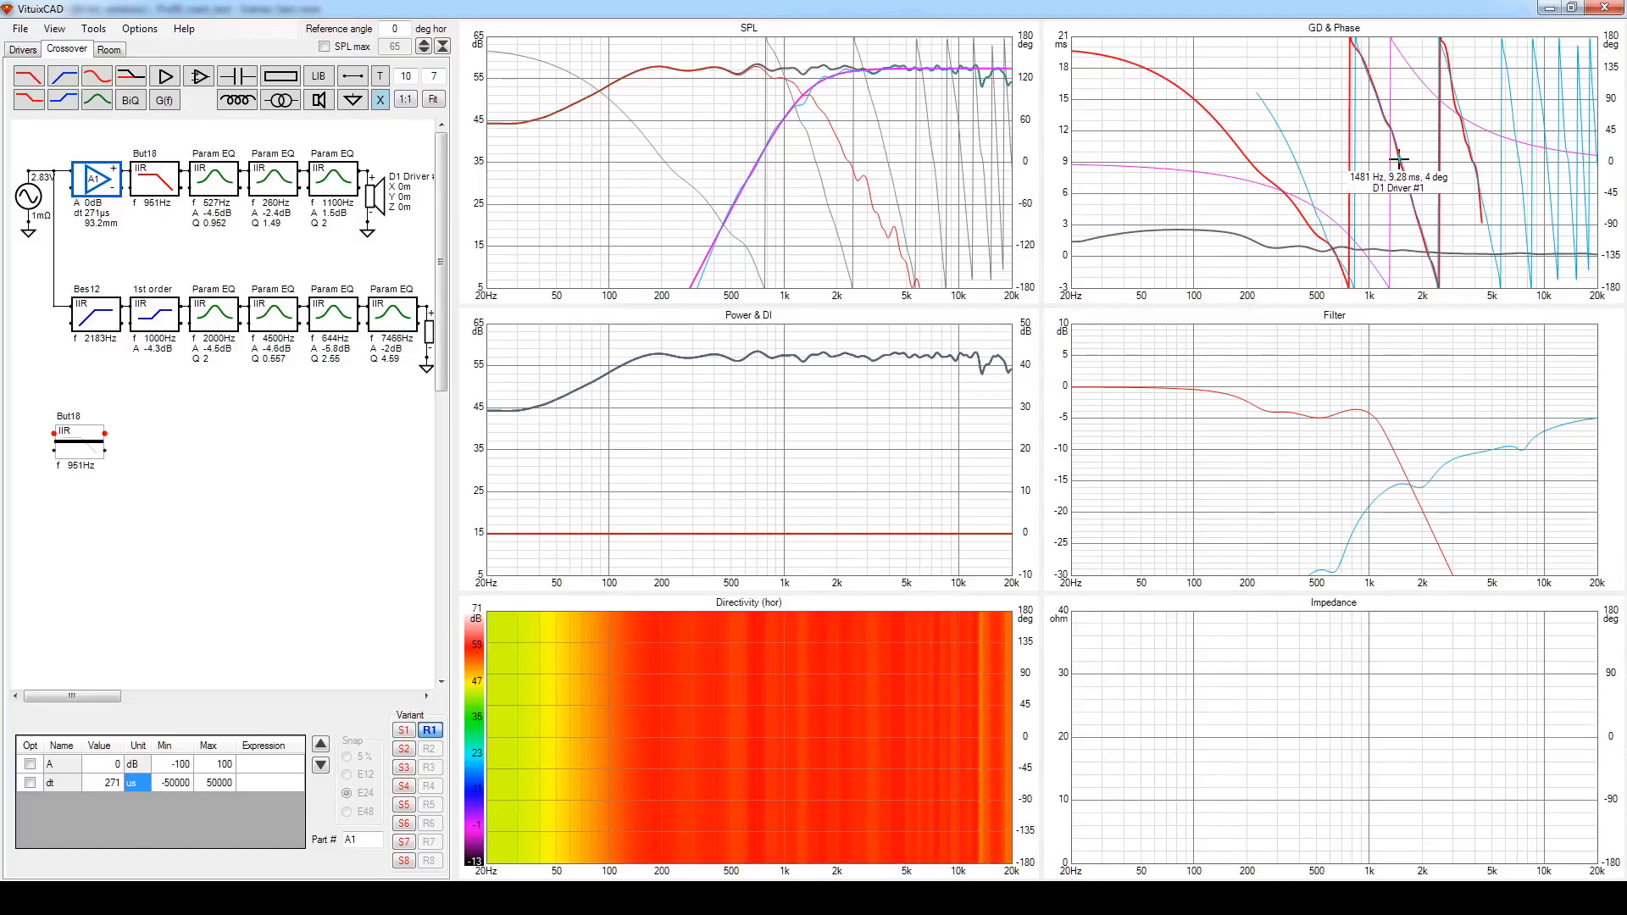
Enlarge the GD & Phase chart and set the A1 buffer's delay to 267 µs.
double_click(1356, 185)
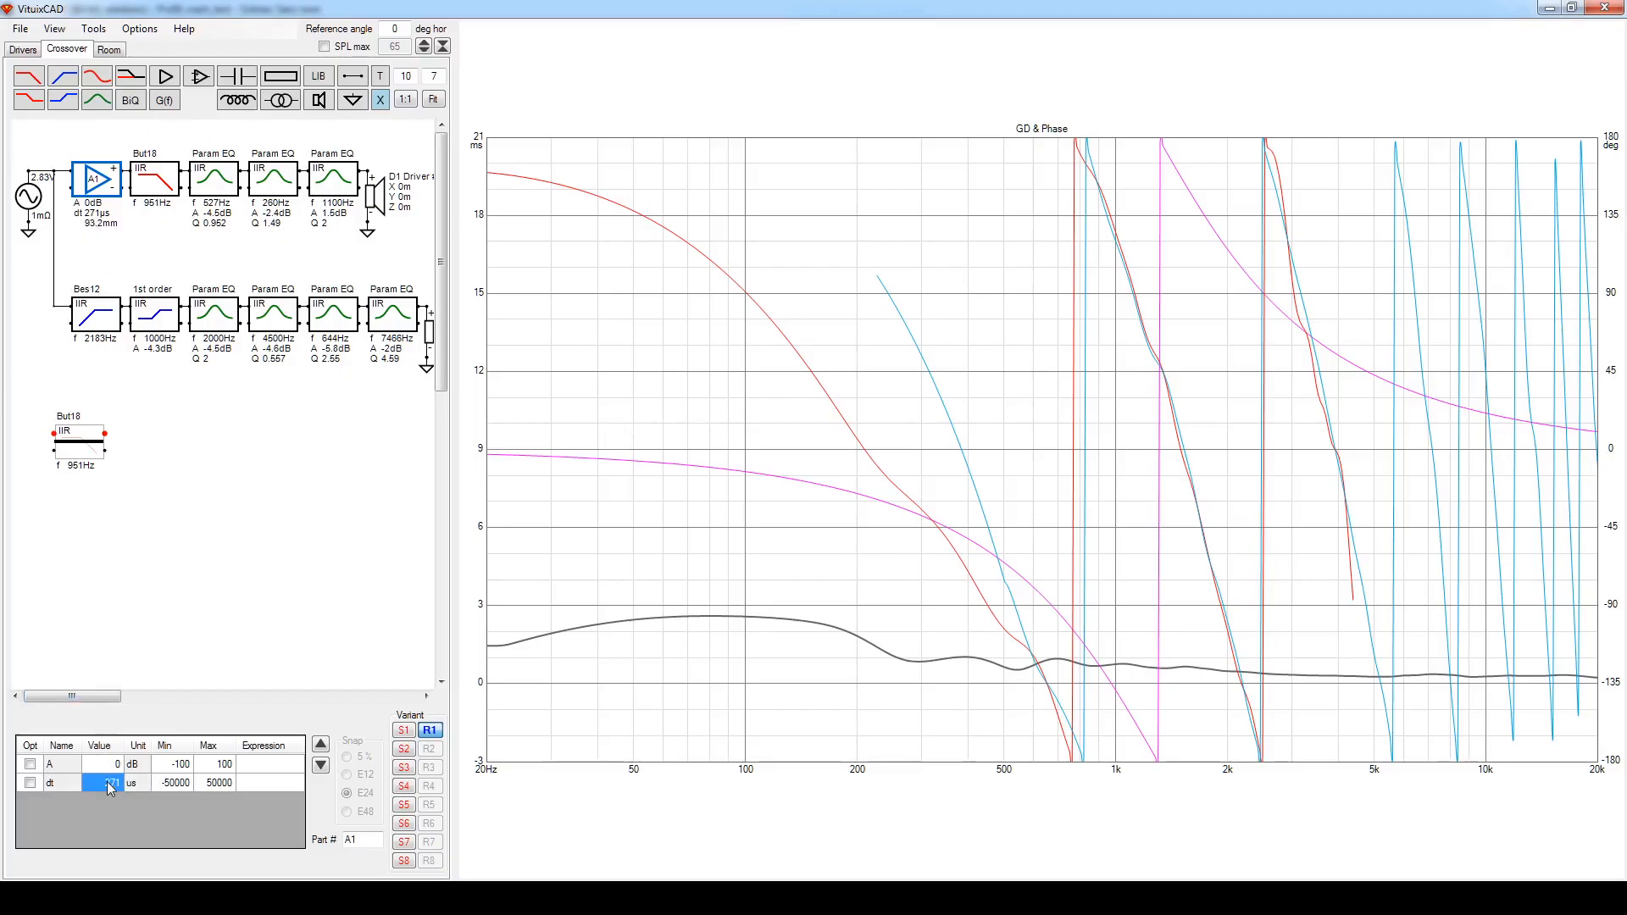
text(267)
key(Return)
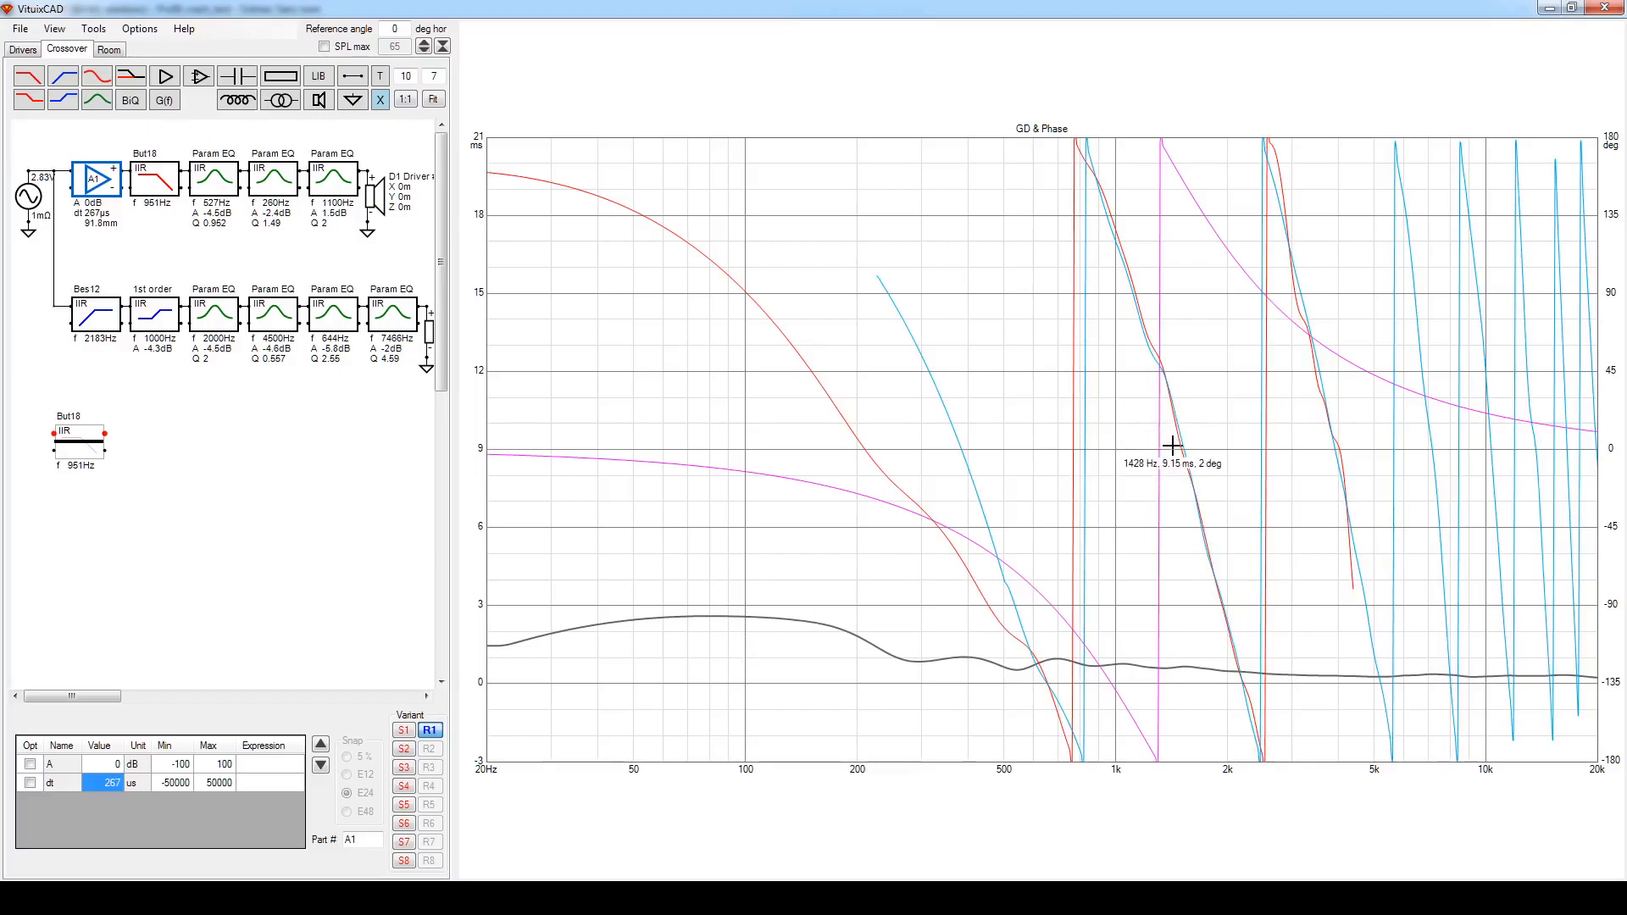
Return the GD & Phase chart to normal size and invert the polarity of the woofer, Driver #1, to test the phase alignment.
double_click(1001, 231)
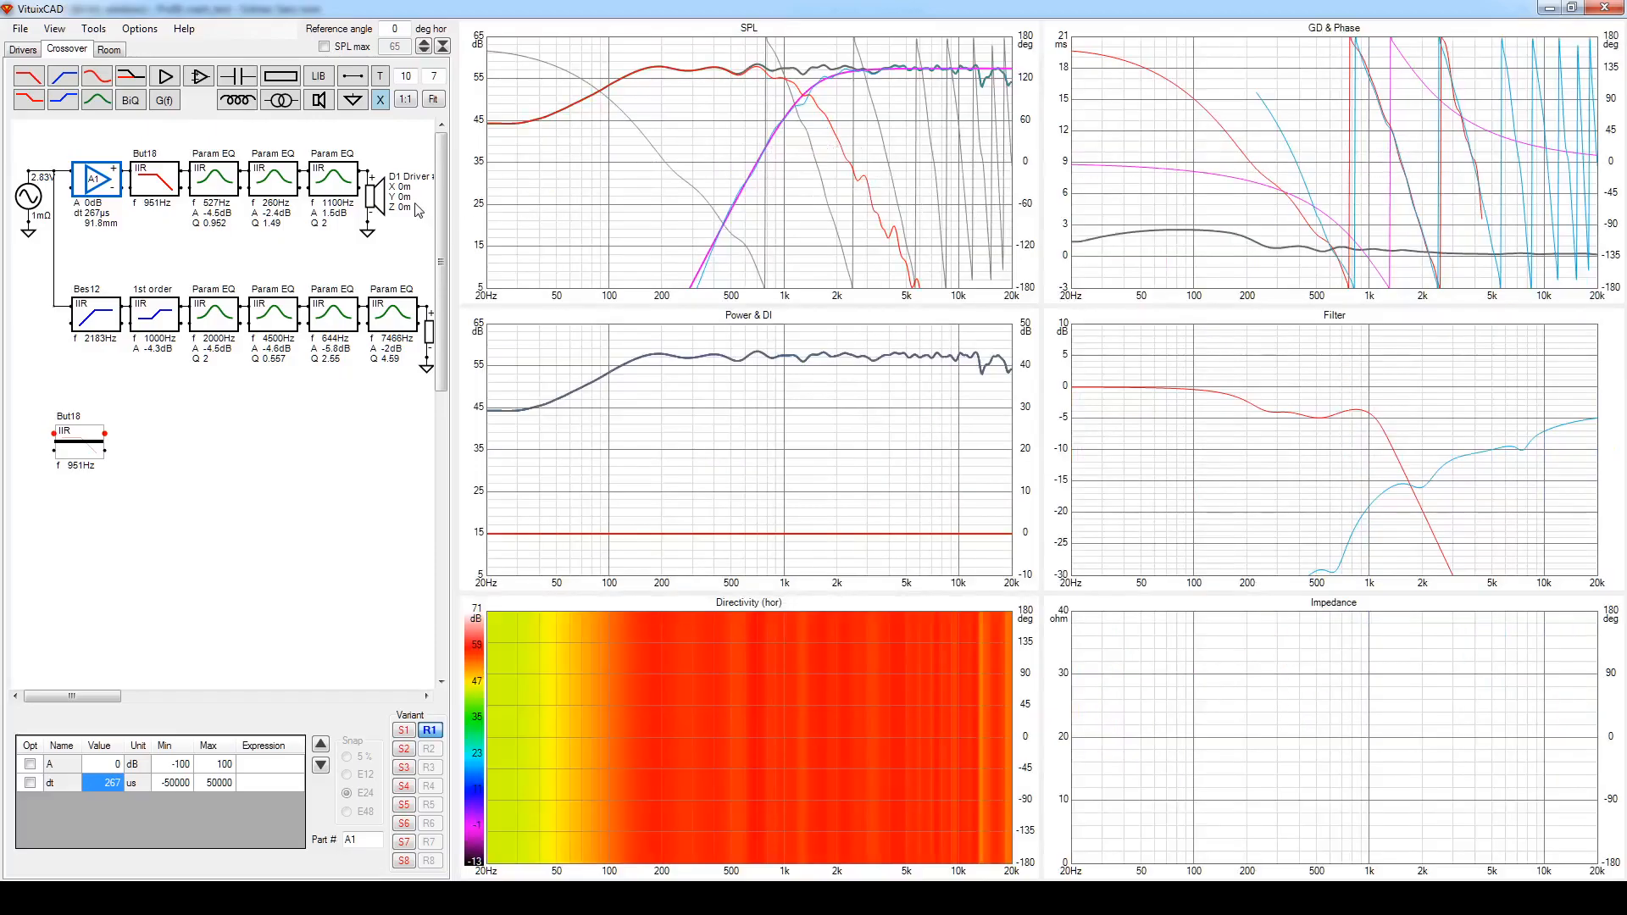
click(376, 196)
right_click(379, 195)
click(424, 457)
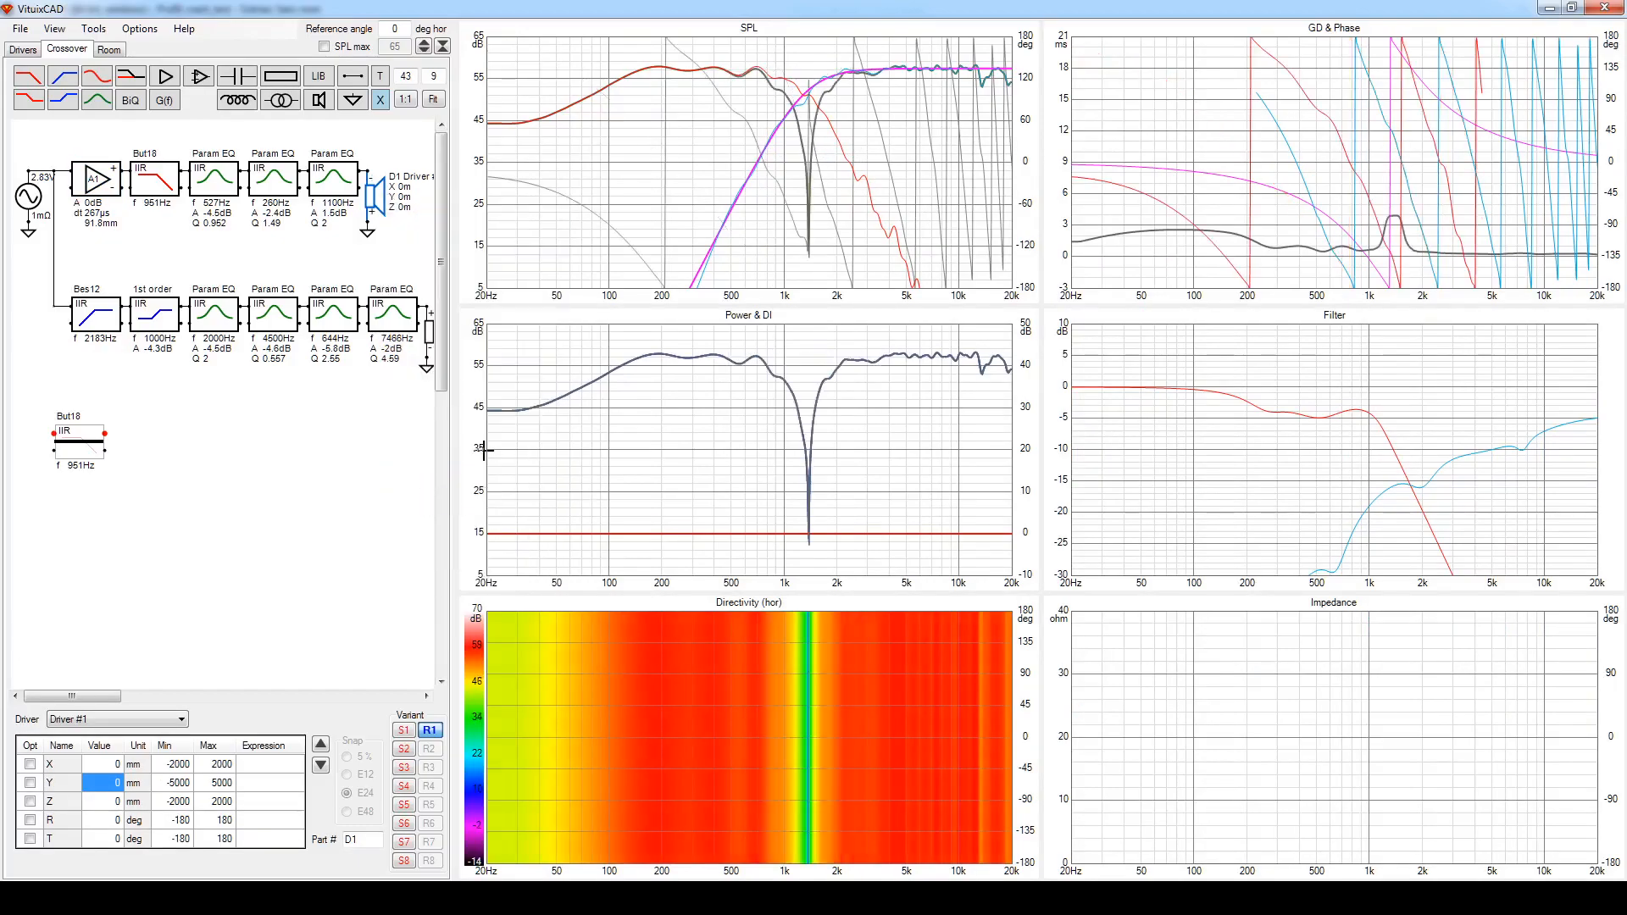
Examine the reversed-polarity sum around the crossover in the enlarged SPL chart and remove the inversion from Driver #1.
double_click(843, 199)
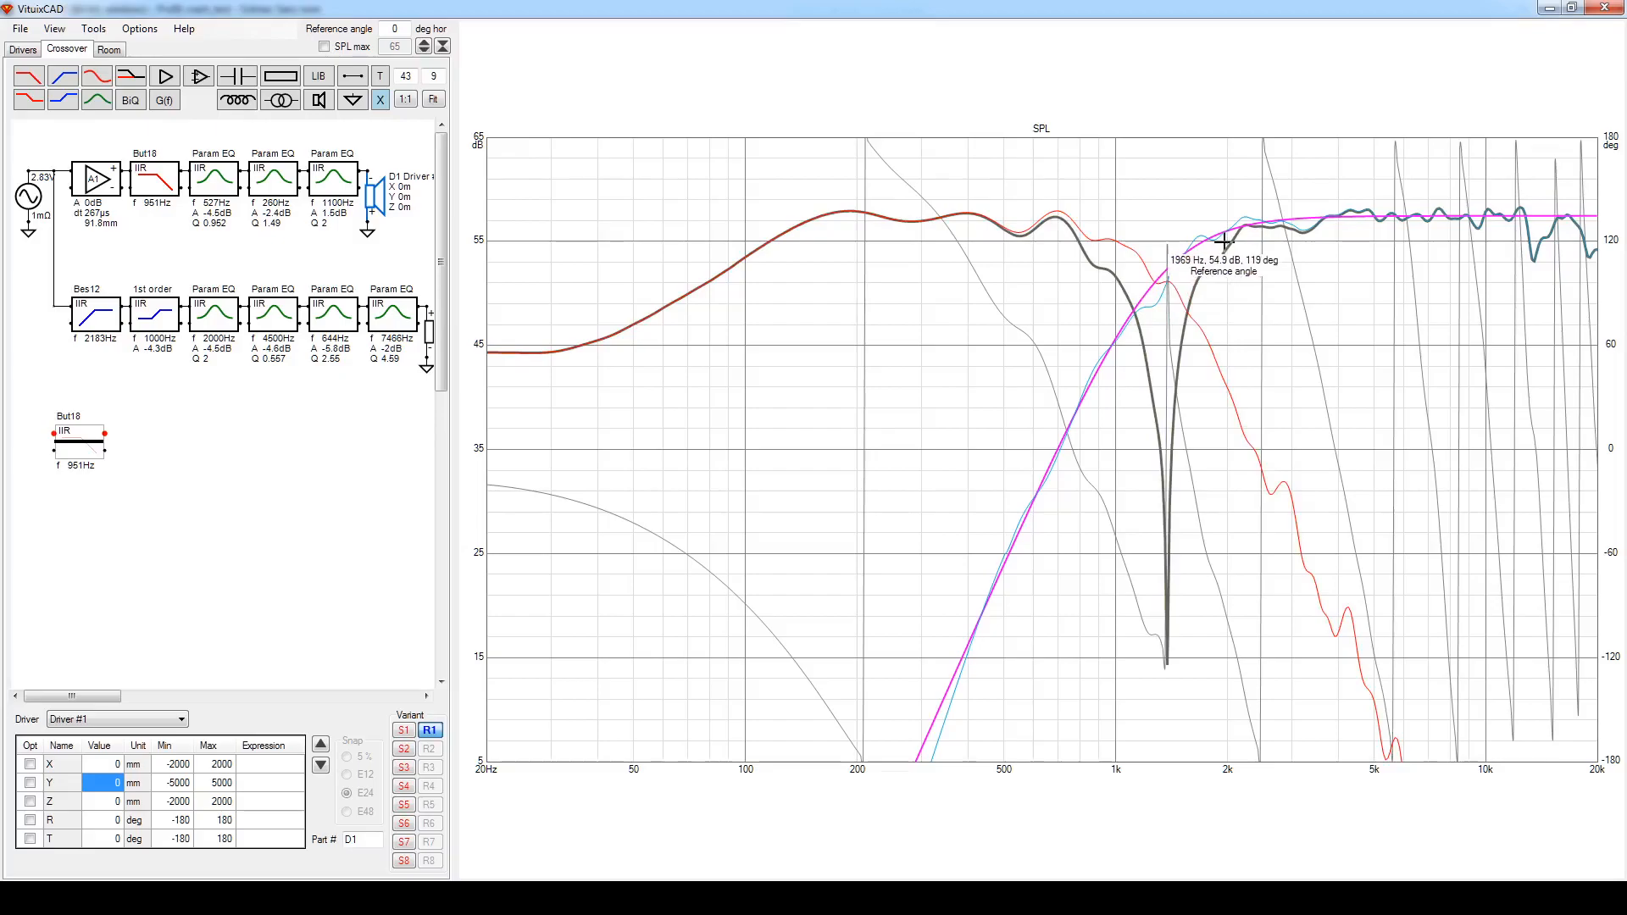
double_click(1187, 288)
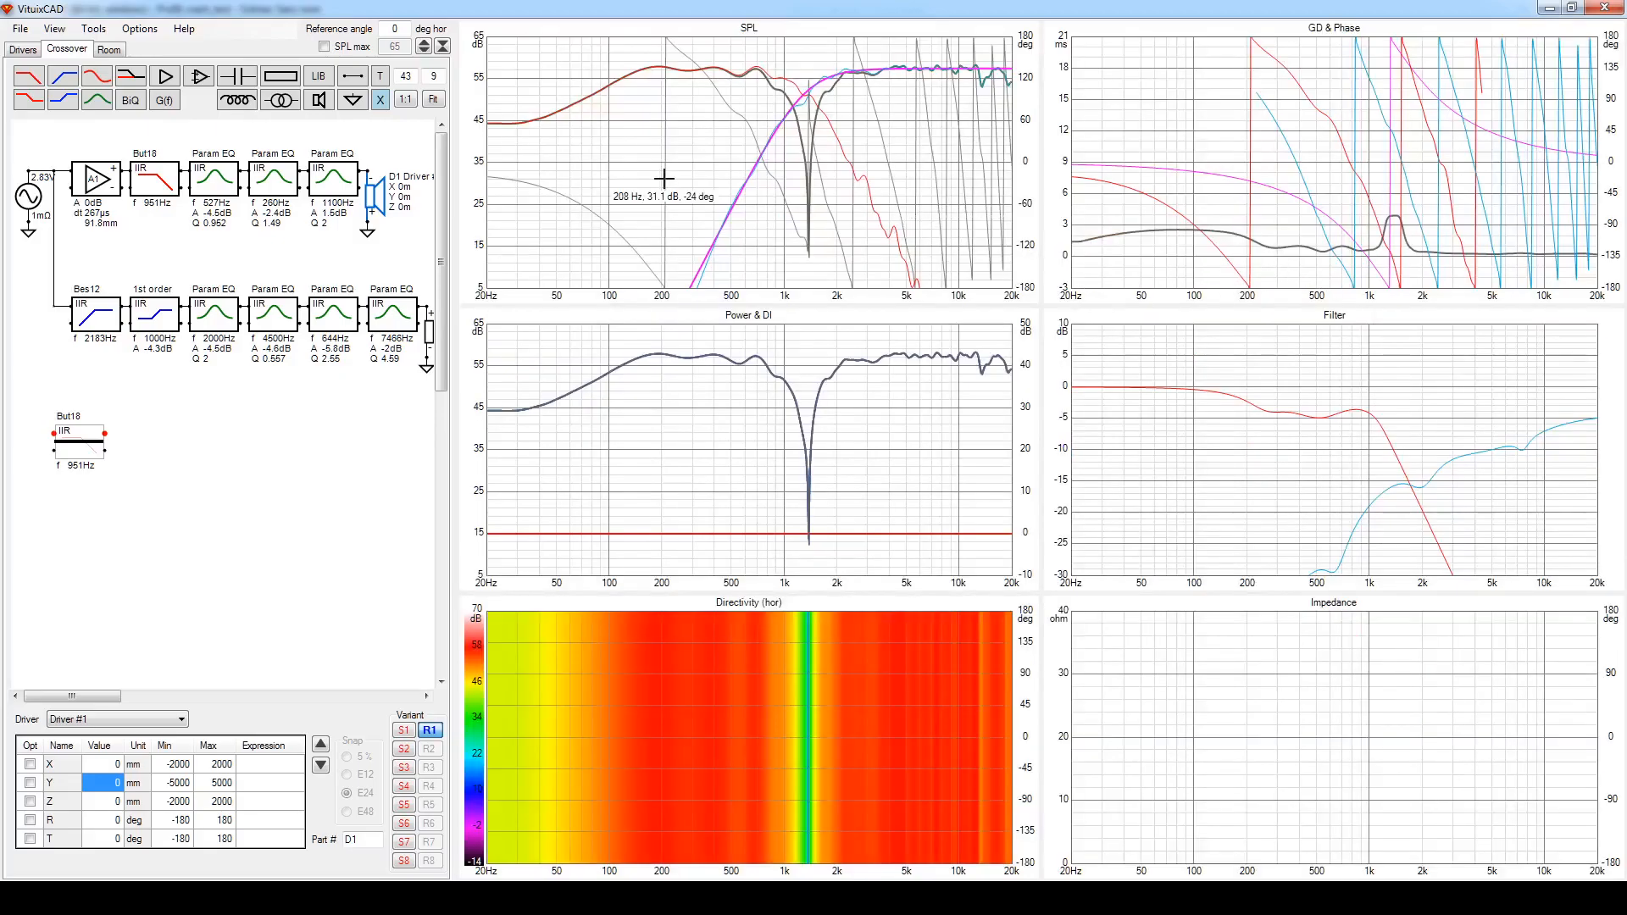
right_click(375, 195)
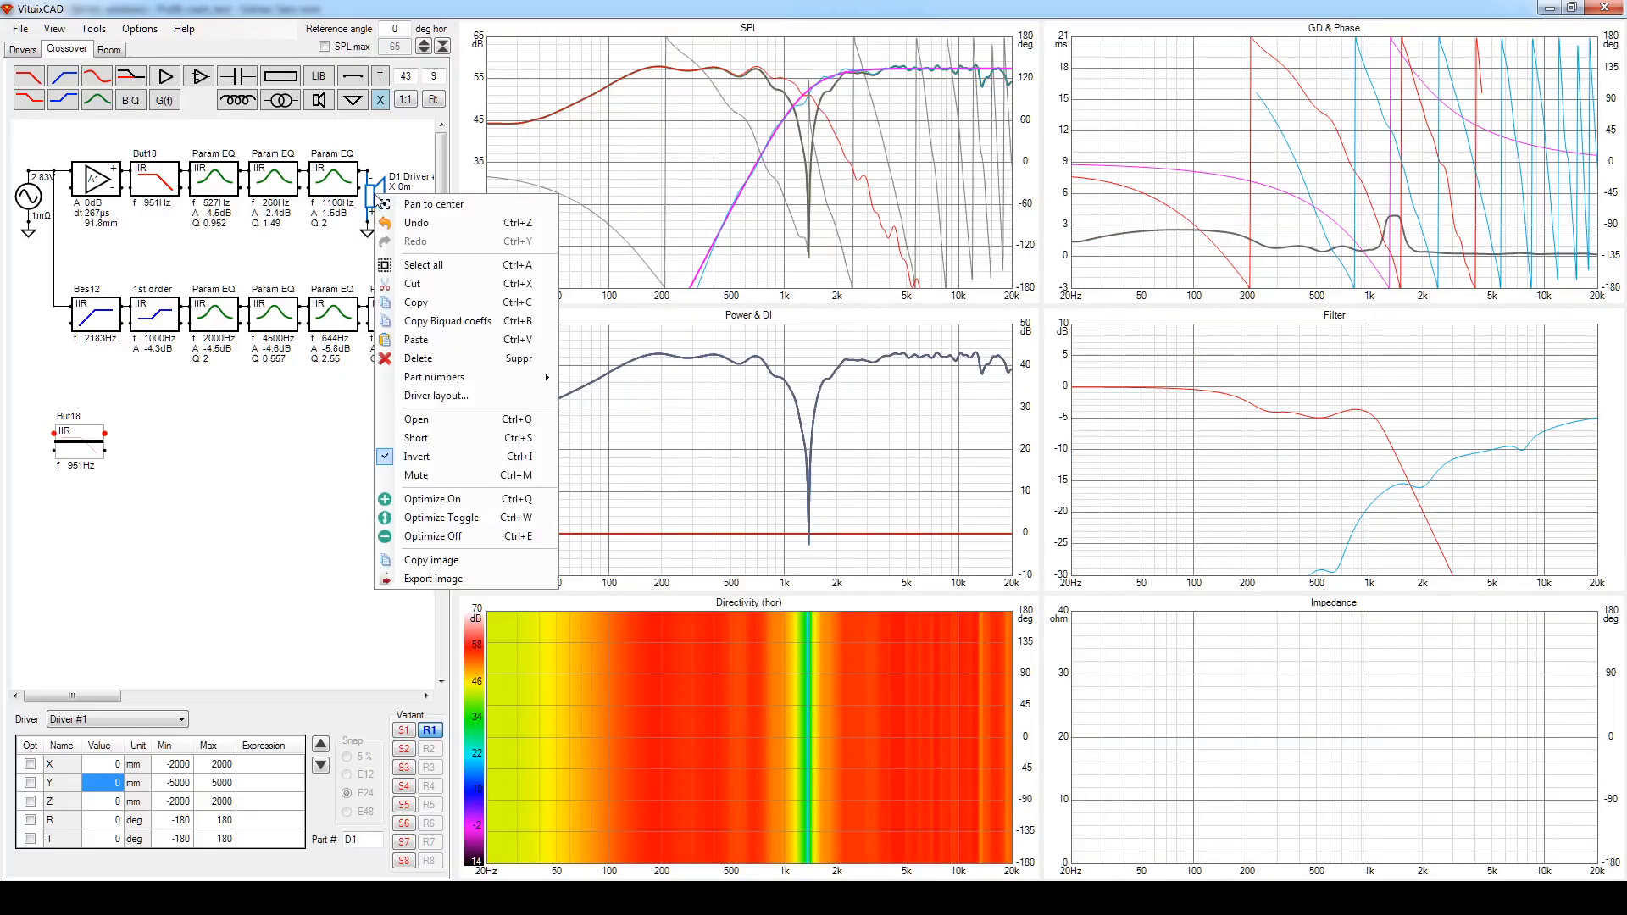
click(416, 457)
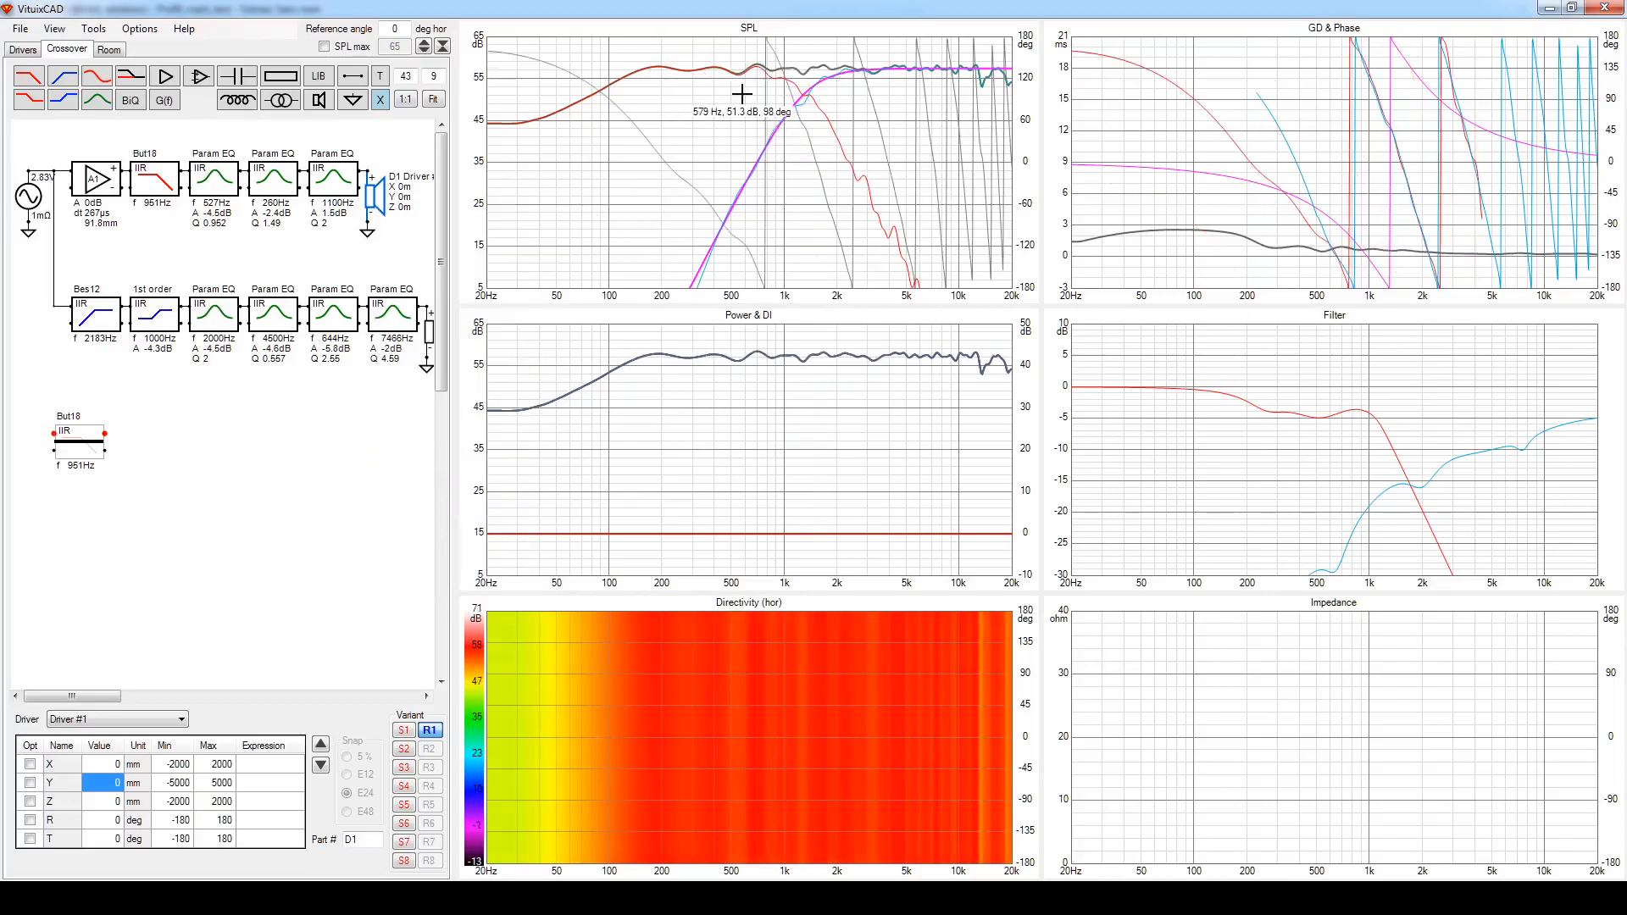